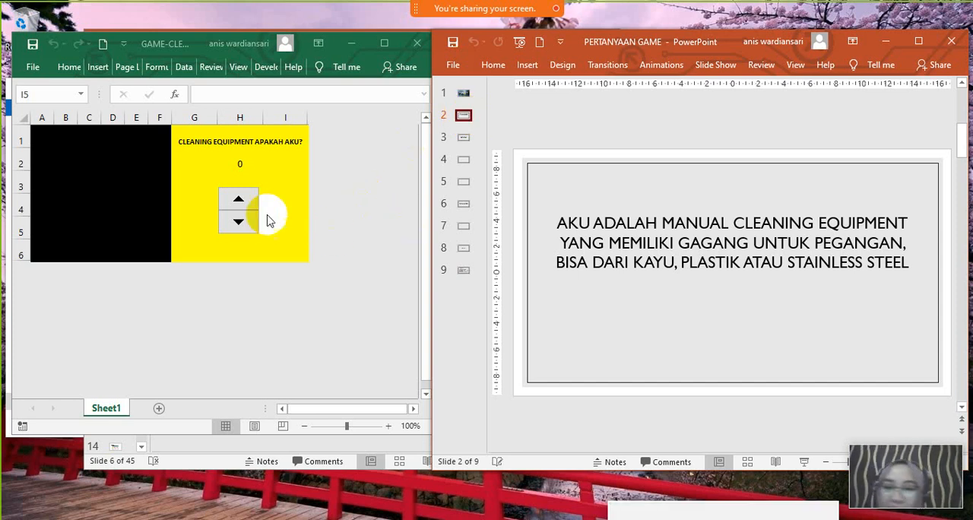
- Raise the game counter in the Excel sheet to 6, then show clue slide 3 in the PowerPoint presentation
{"action": "left_click", "coordinate": [239, 204]}
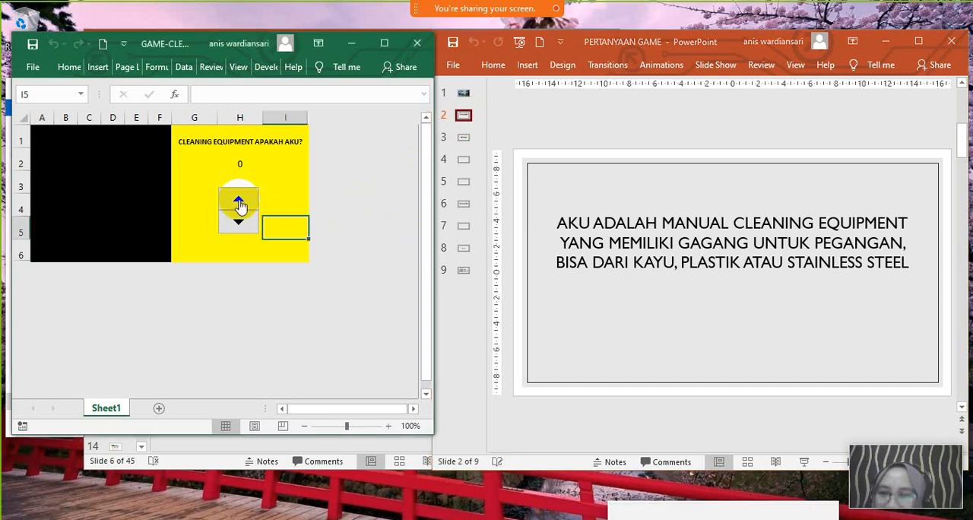
{"action": "left_click", "coordinate": [239, 203]}
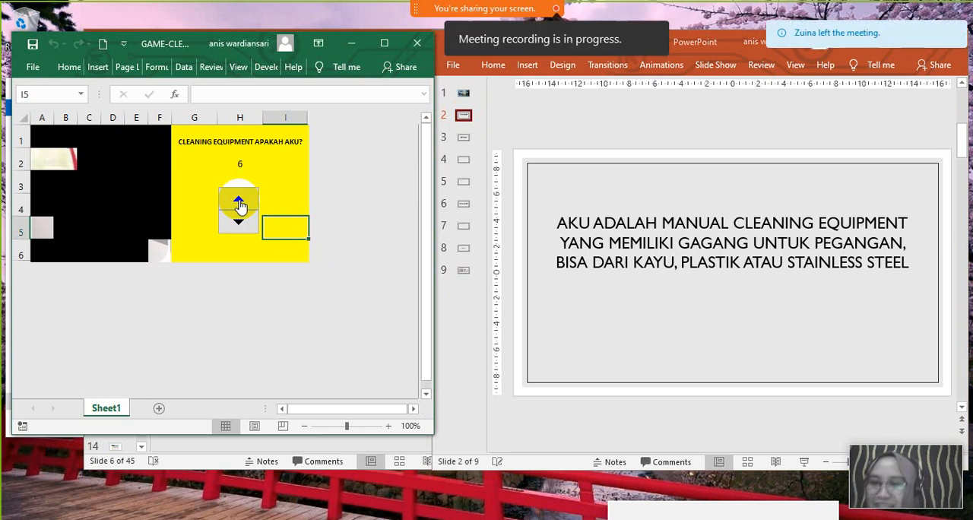
{"action": "left_click", "coordinate": [479, 134]}
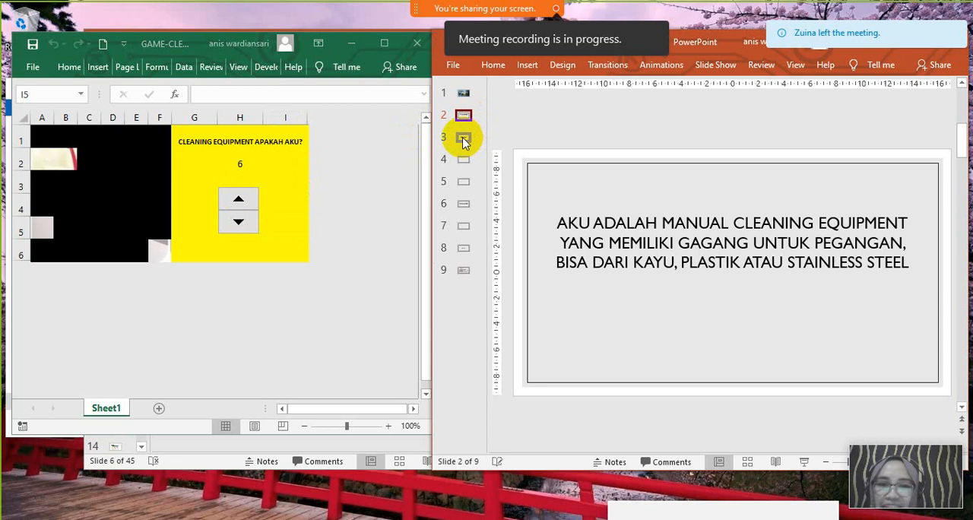
{"action": "left_click", "coordinate": [464, 138]}
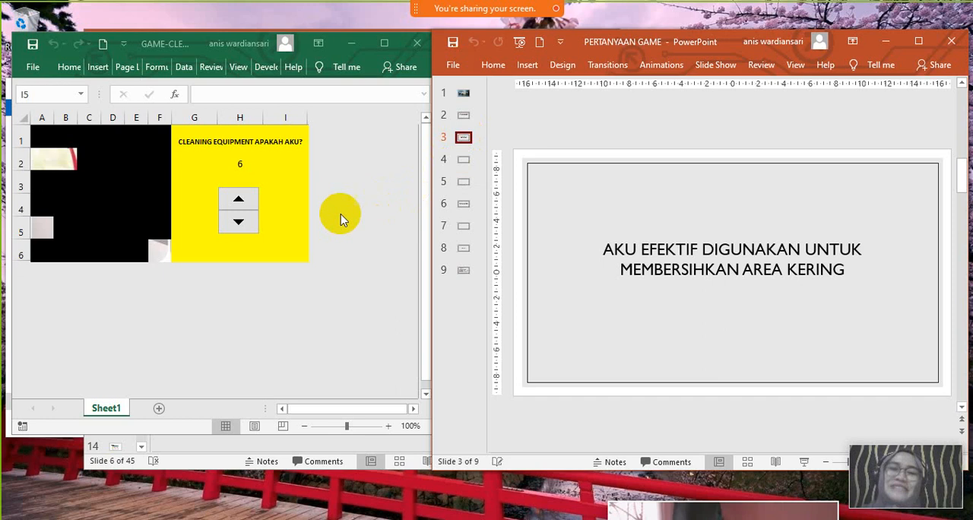
- Raise the Excel game counter to 12 and show clue slide 4 in PowerPoint
{"action": "left_click", "coordinate": [232, 211]}
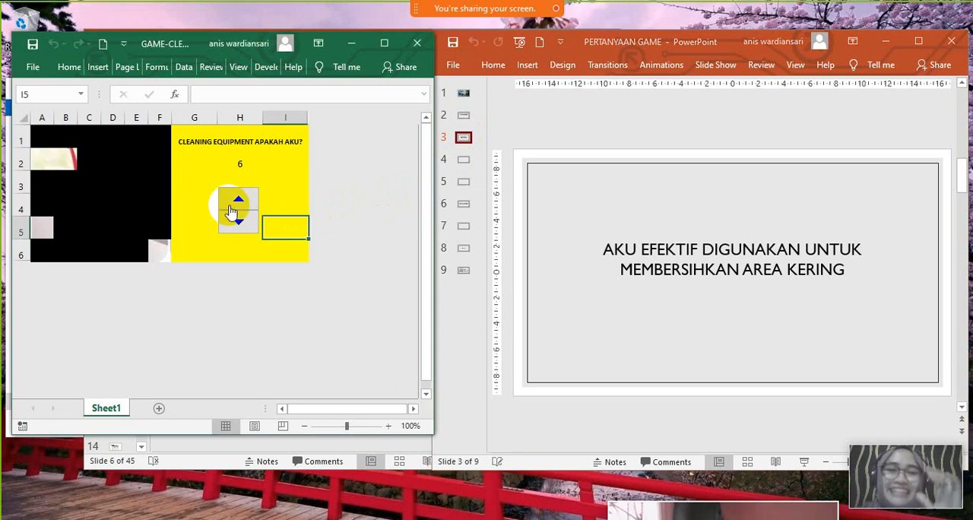
{"action": "left_click", "coordinate": [232, 207]}
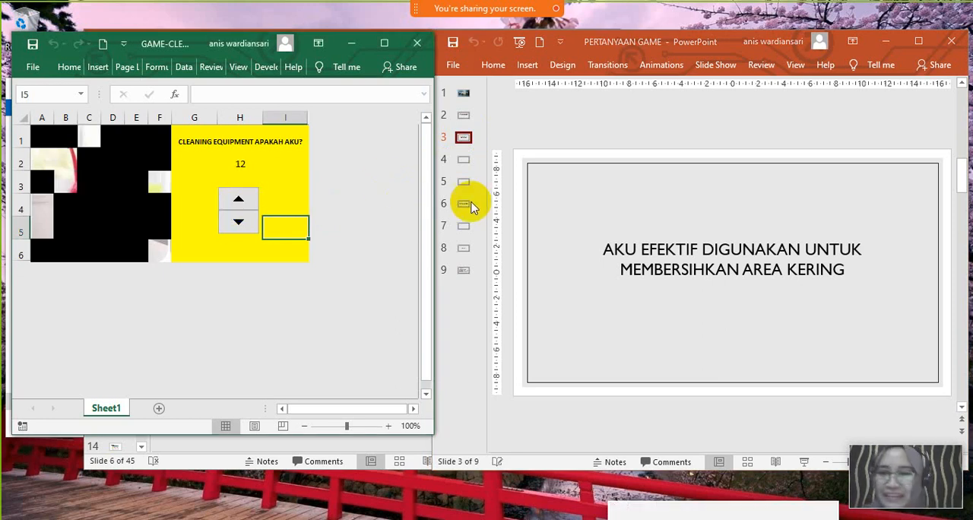
{"action": "left_click", "coordinate": [466, 139]}
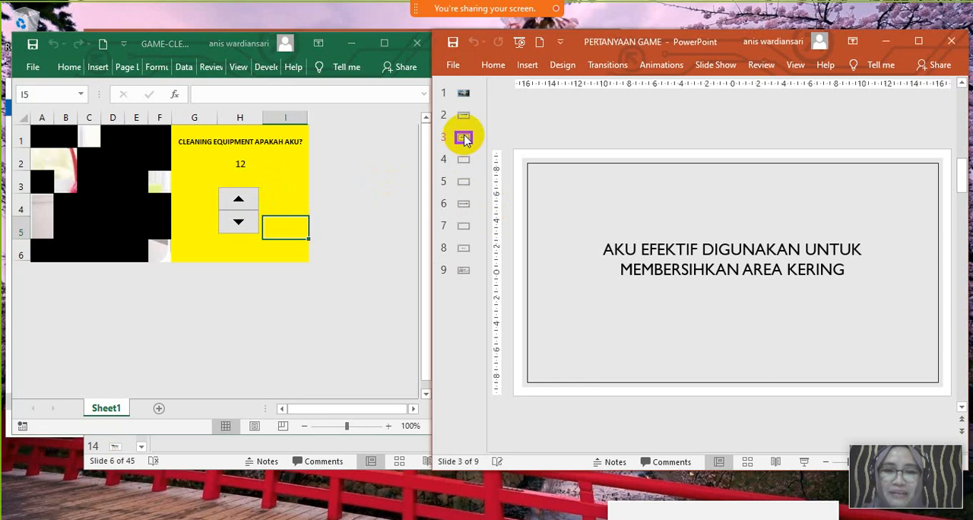
{"action": "key", "text": "Down"}
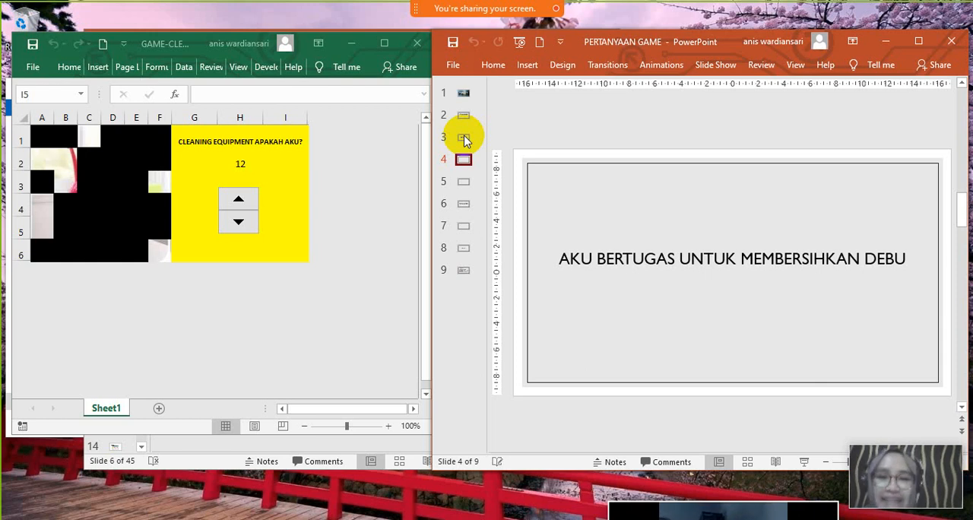
- Raise the Excel game counter to 18 and show clue slide 5 in PowerPoint
{"action": "left_click", "coordinate": [239, 201]}
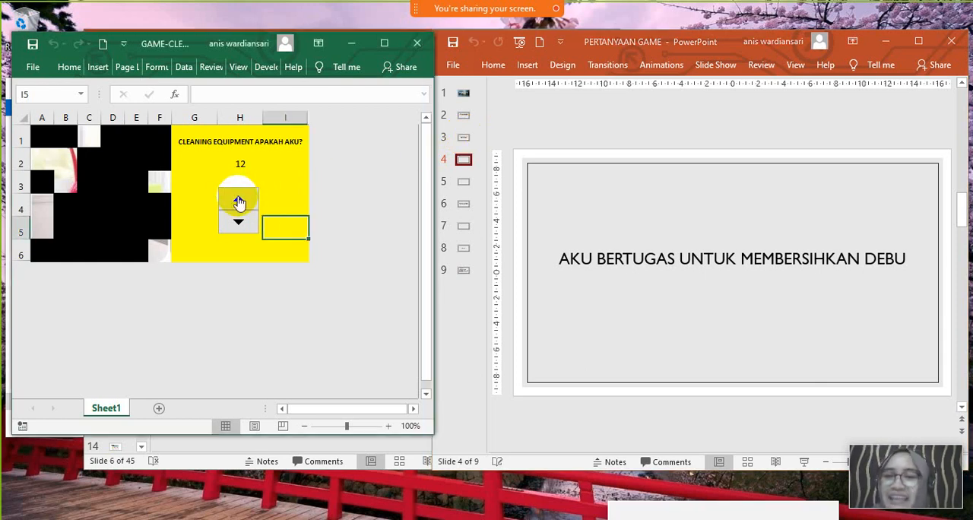
{"action": "left_click", "coordinate": [239, 202]}
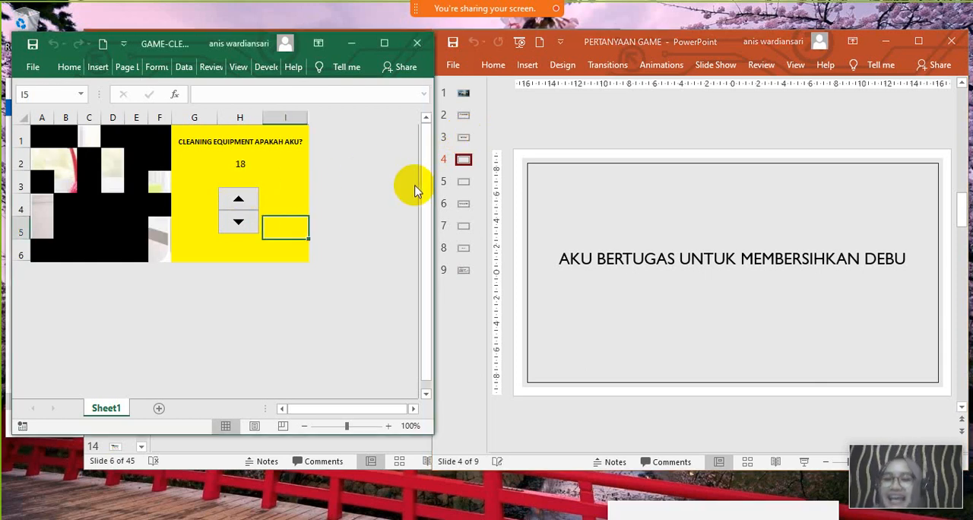
{"action": "left_click", "coordinate": [464, 160]}
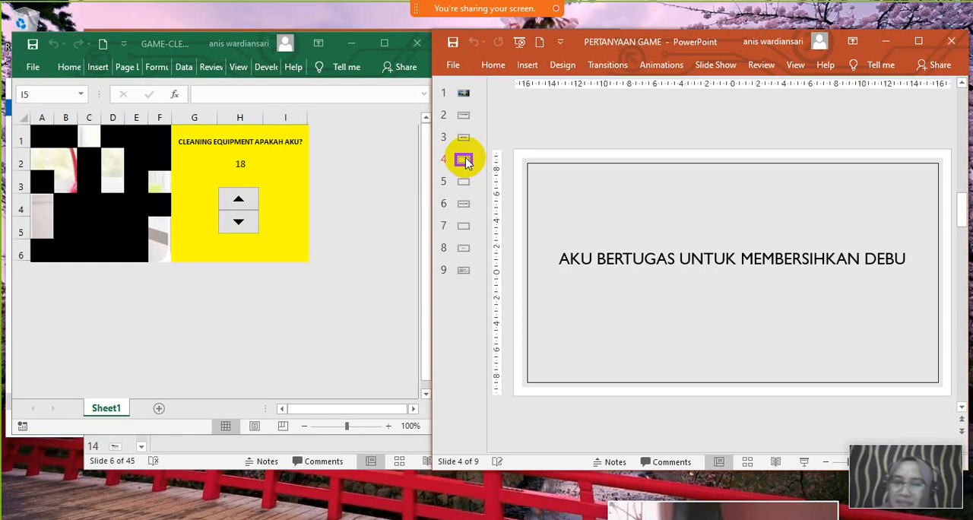
{"action": "key", "text": "Down"}
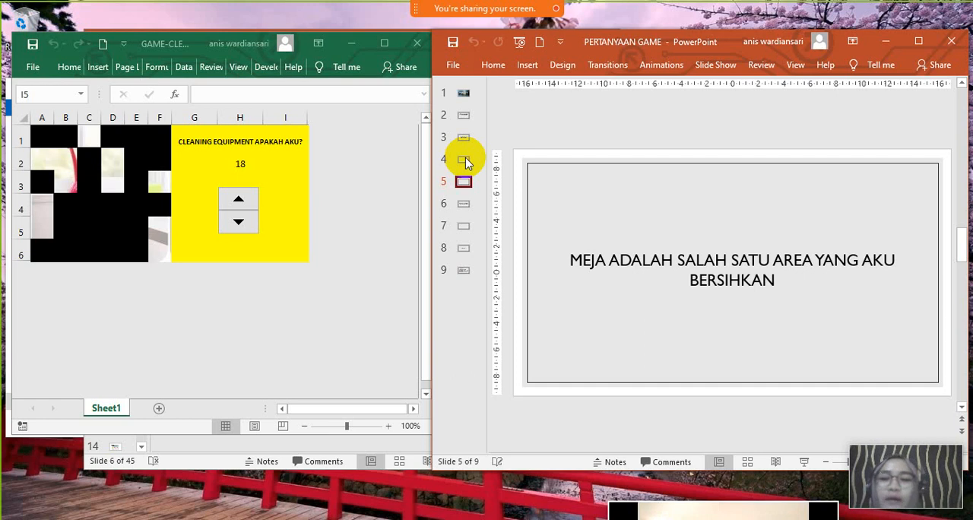
- Raise the Excel game counter to 24 and show clue slide 6 in PowerPoint
{"action": "left_click", "coordinate": [238, 200]}
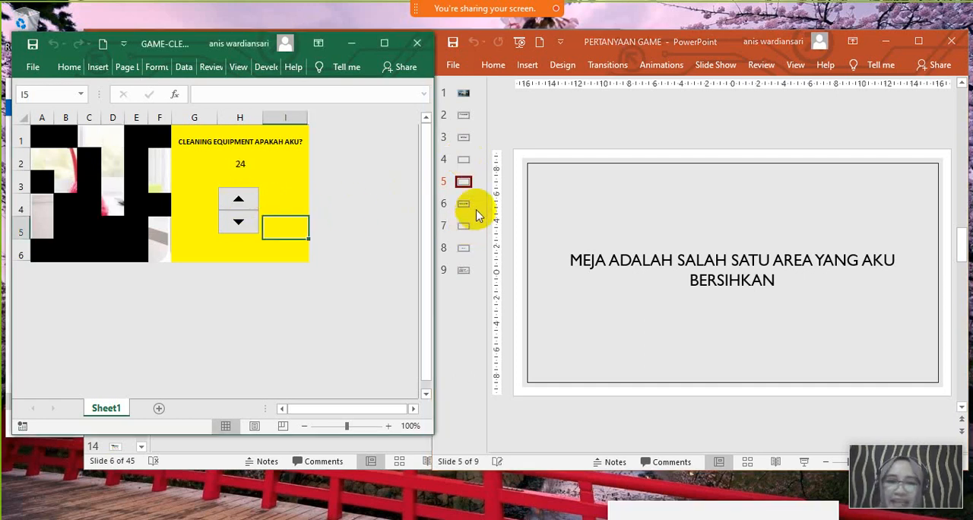
{"action": "left_click", "coordinate": [481, 186]}
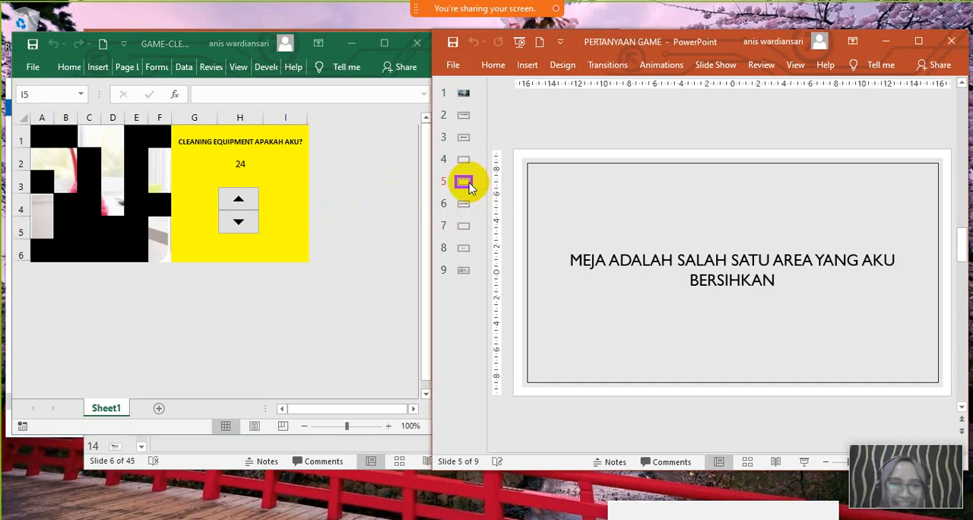
{"action": "key", "text": "Down"}
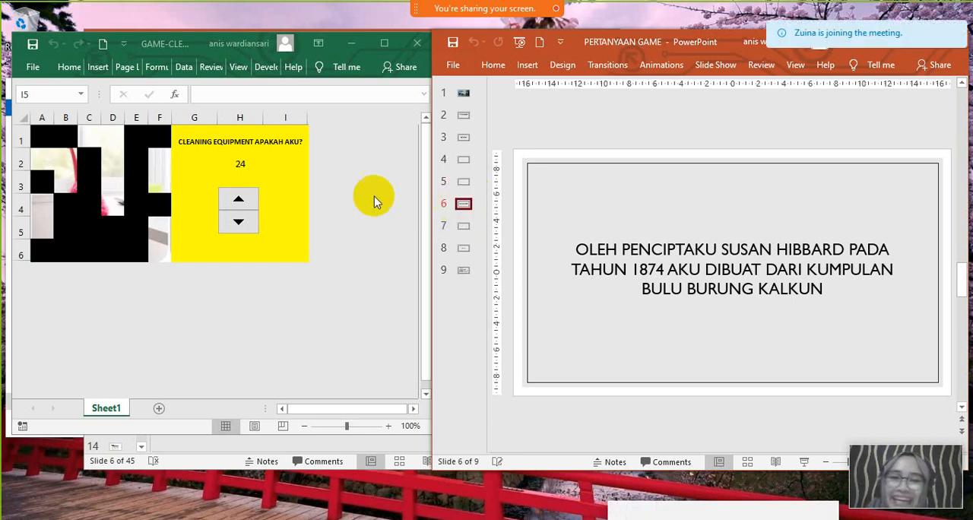
- Raise the Excel game counter to 30 and show clue slide 7 in PowerPoint
{"action": "left_click", "coordinate": [255, 195]}
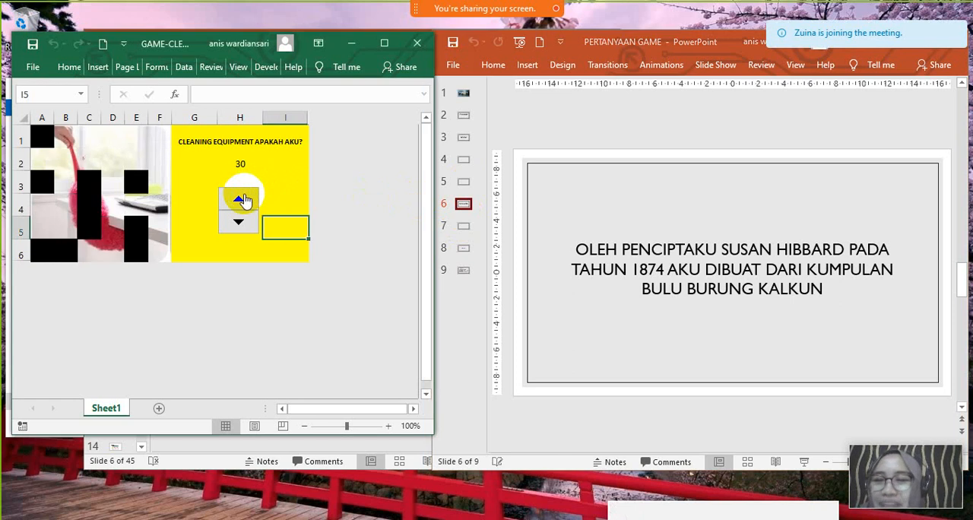
{"action": "left_click", "coordinate": [464, 219]}
{"action": "left_click", "coordinate": [465, 227]}
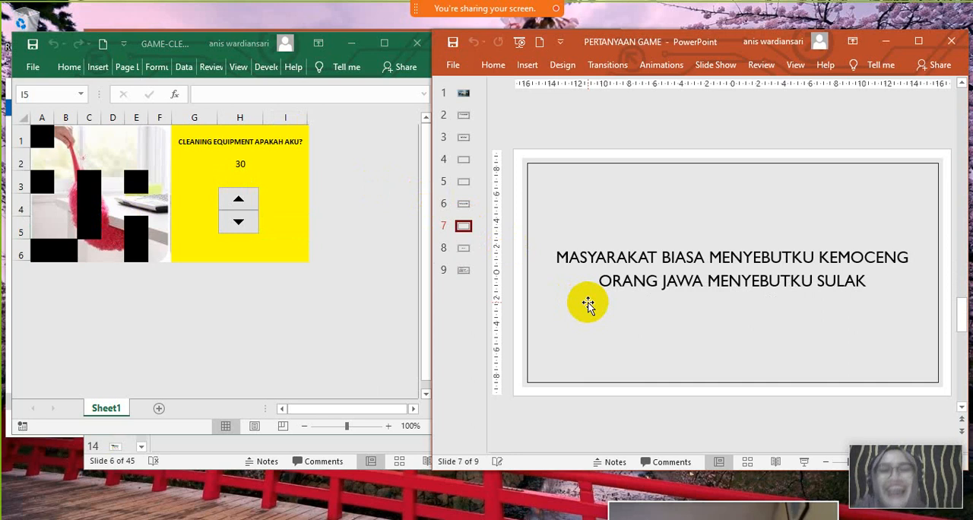
- Raise the Excel game counter to 36 to uncover the whole picture, and show answer slide 8 in PowerPoint
{"action": "left_click", "coordinate": [237, 201]}
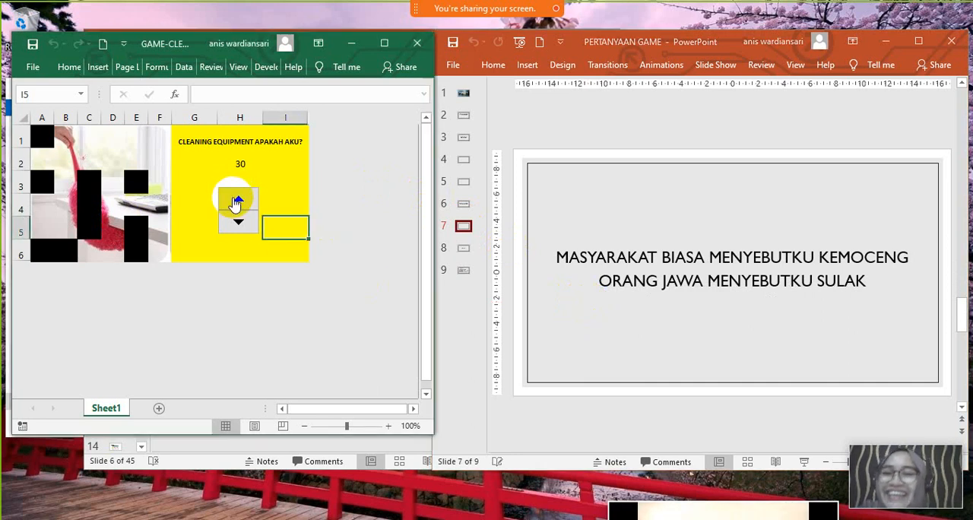
{"action": "left_click", "coordinate": [466, 251]}
{"action": "left_click", "coordinate": [464, 250]}
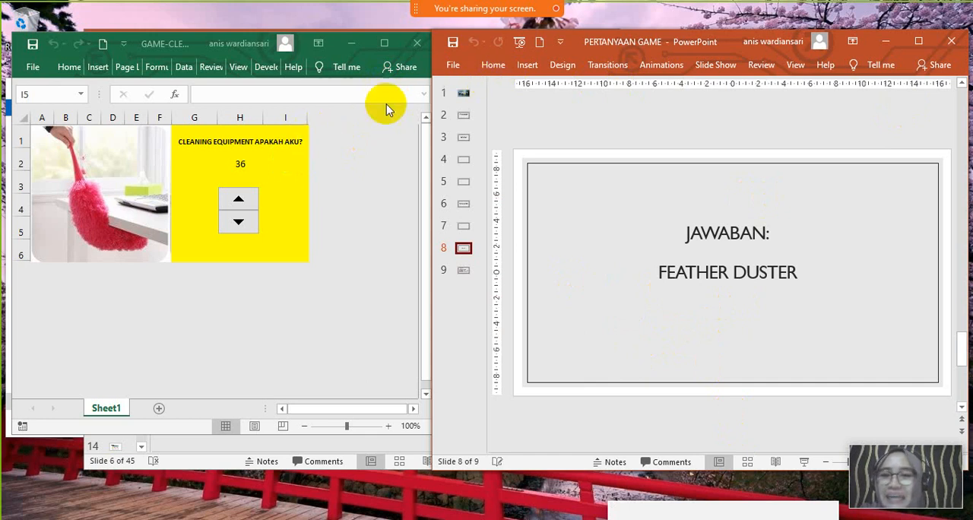
- Present slide 9, "MANFAAT GAME", as a full-screen slide show in PowerPoint
{"action": "left_click", "coordinate": [460, 270]}
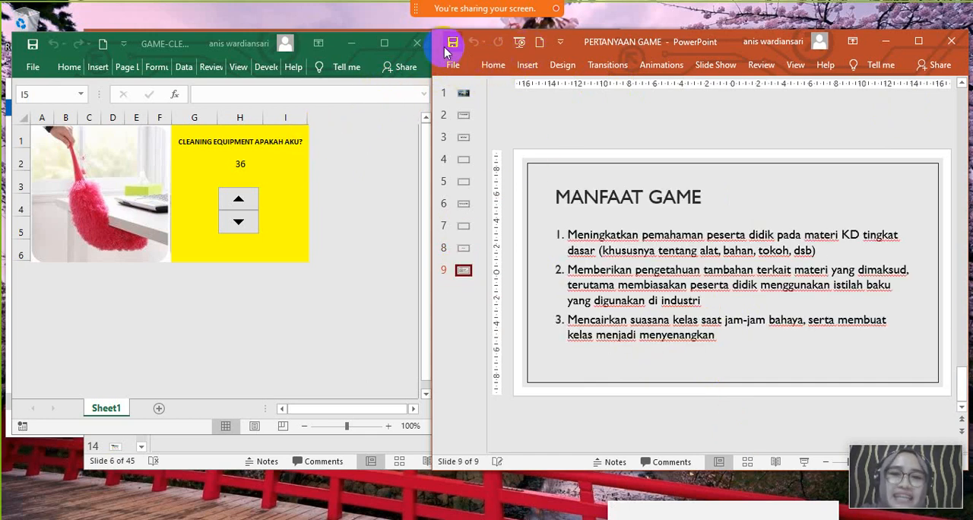
{"action": "left_click", "coordinate": [804, 462]}
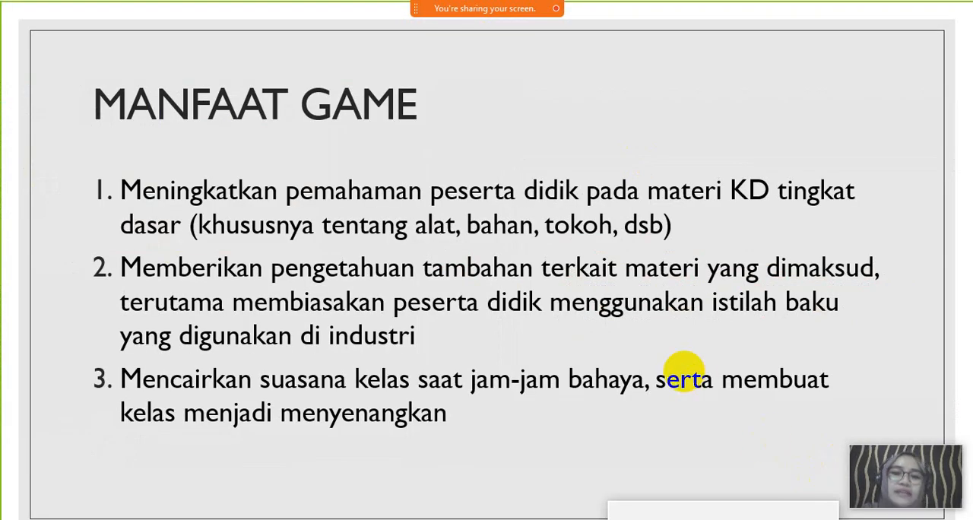
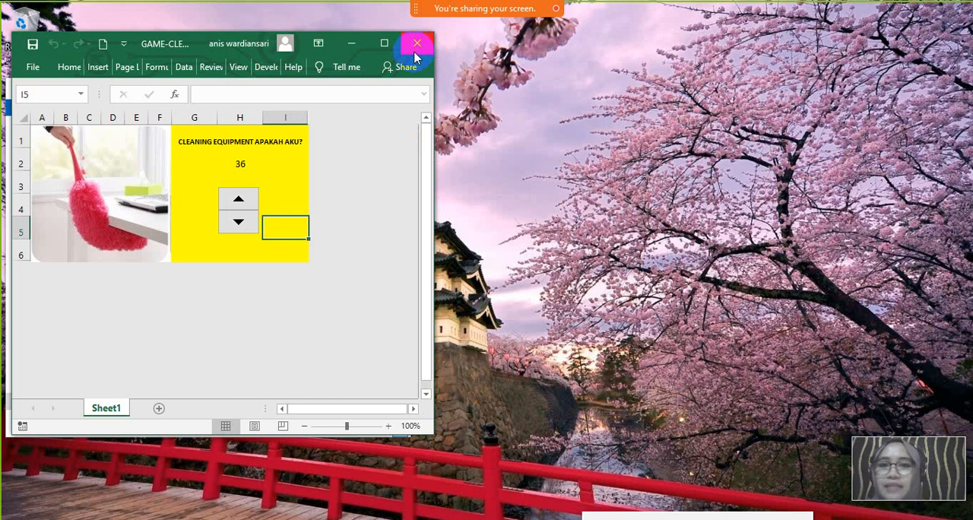
- Close the cleaning-equipment game workbook in Excel
{"action": "left_click", "coordinate": [416, 43]}
{"action": "left_click", "coordinate": [448, 296]}
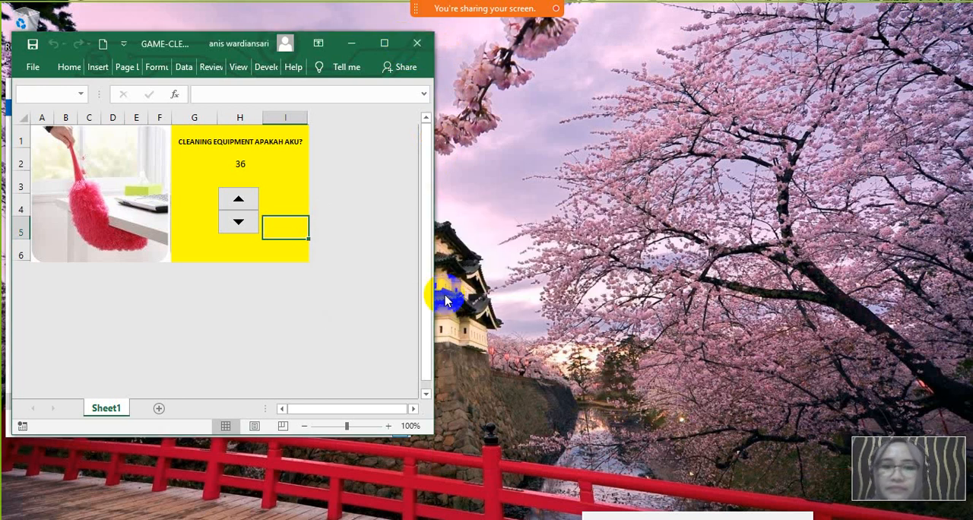
{"action": "left_click", "coordinate": [392, 91]}
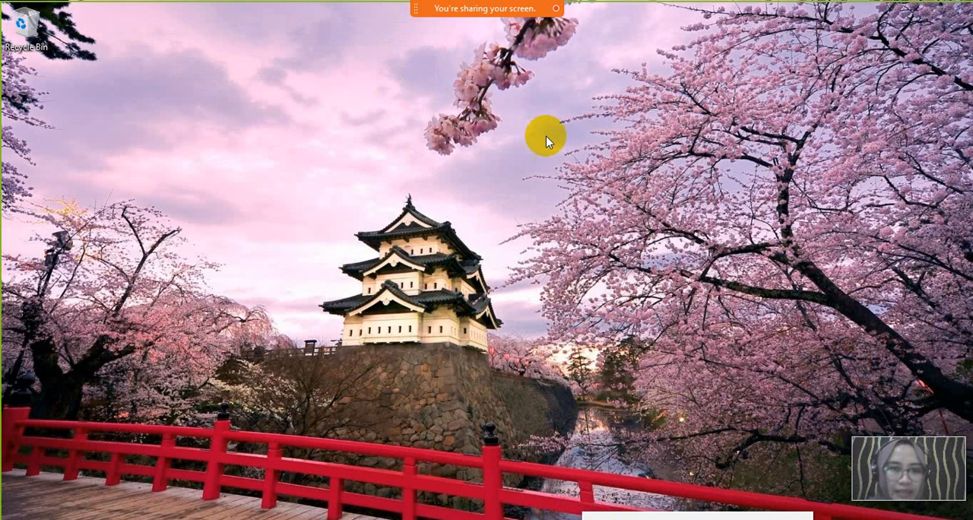
- Move the meeting's participants list higher, enlarge it to show more attendees, and close it
{"action": "mouse_move", "coordinate": [445, 8]}
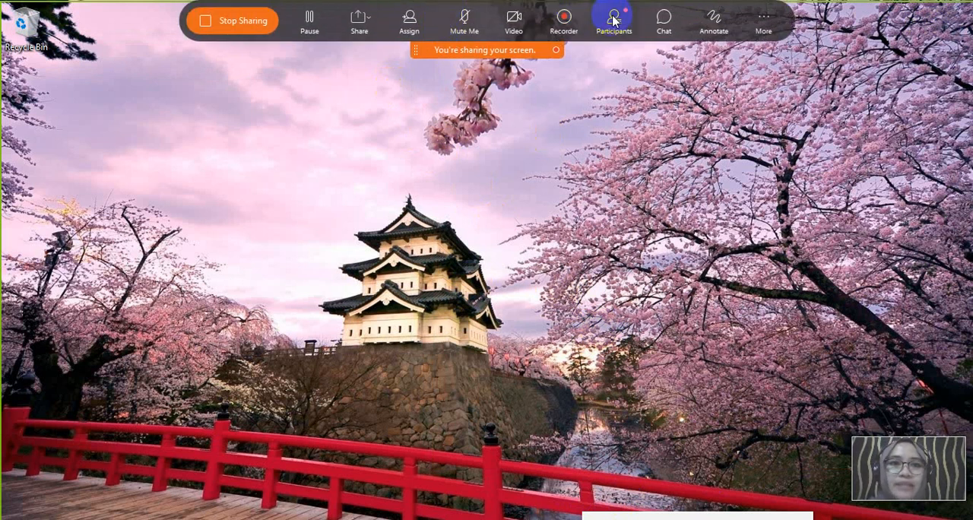
{"action": "left_click", "coordinate": [613, 21]}
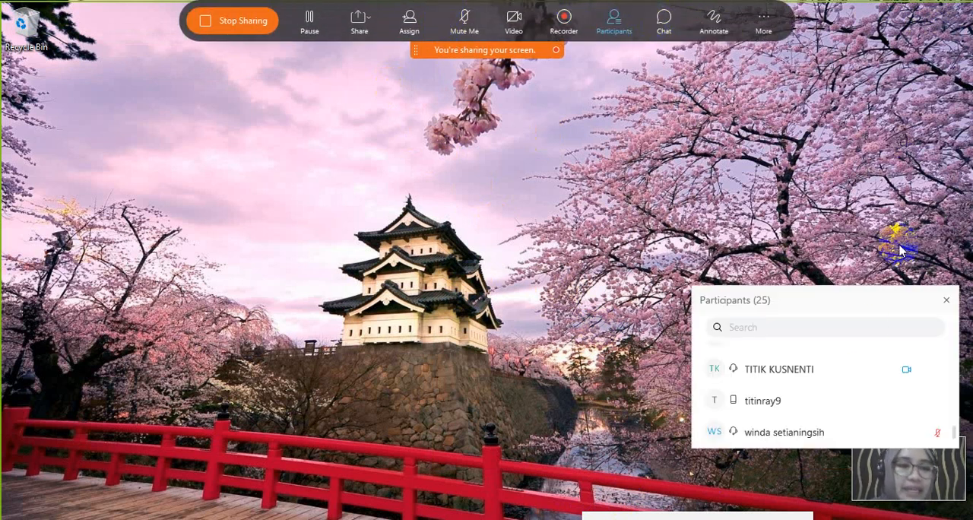
{"action": "left_click_drag", "start_coordinate": [860, 297], "coordinate": [847, 126]}
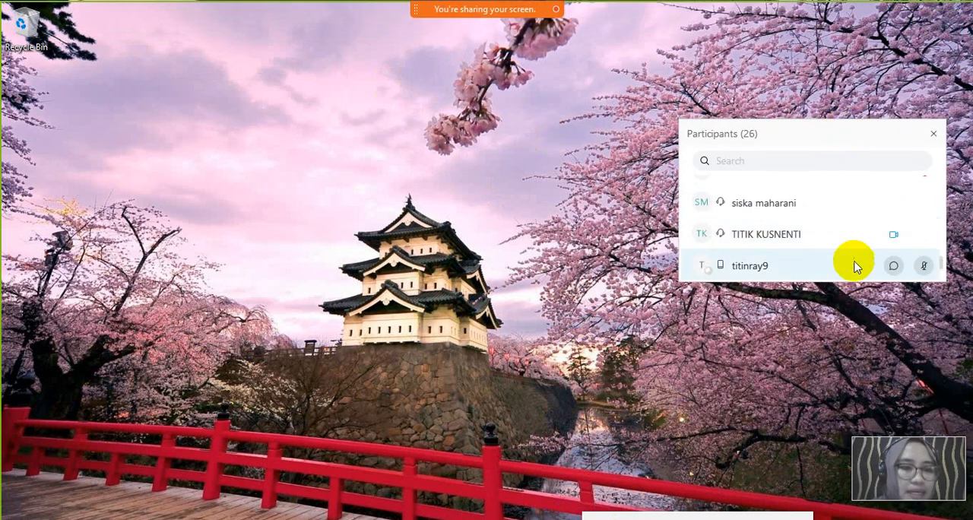
{"action": "left_click_drag", "start_coordinate": [853, 279], "coordinate": [873, 483]}
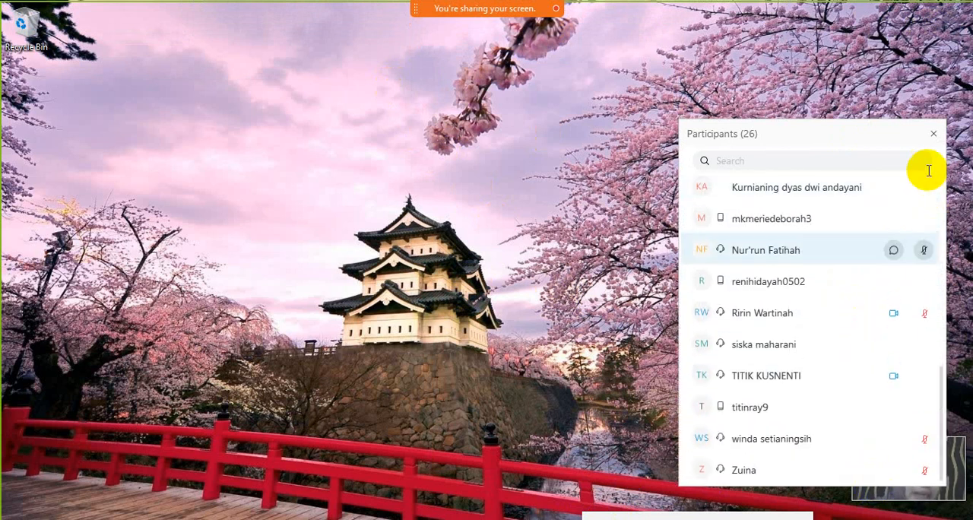
{"action": "left_click", "coordinate": [934, 135]}
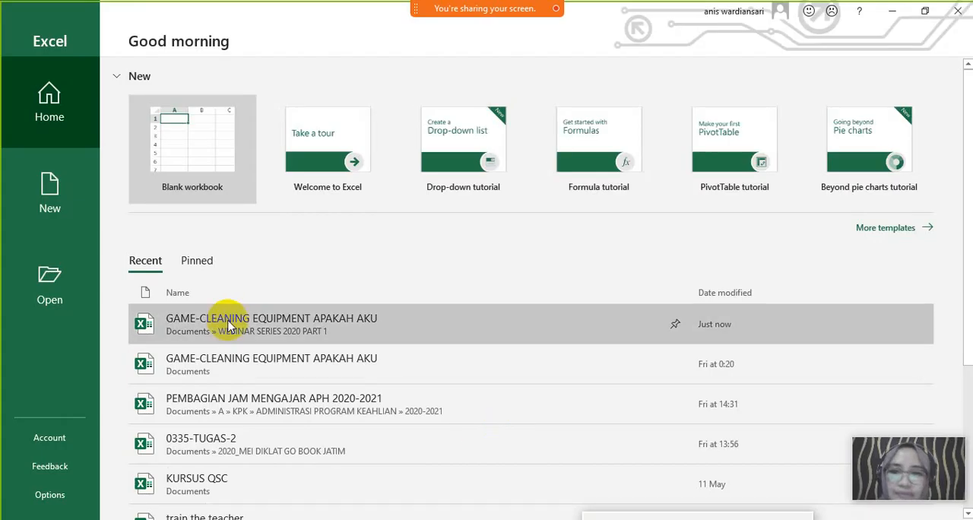
- Create a blank workbook in Excel and keep the ribbon permanently expanded
{"action": "left_click", "coordinate": [188, 157]}
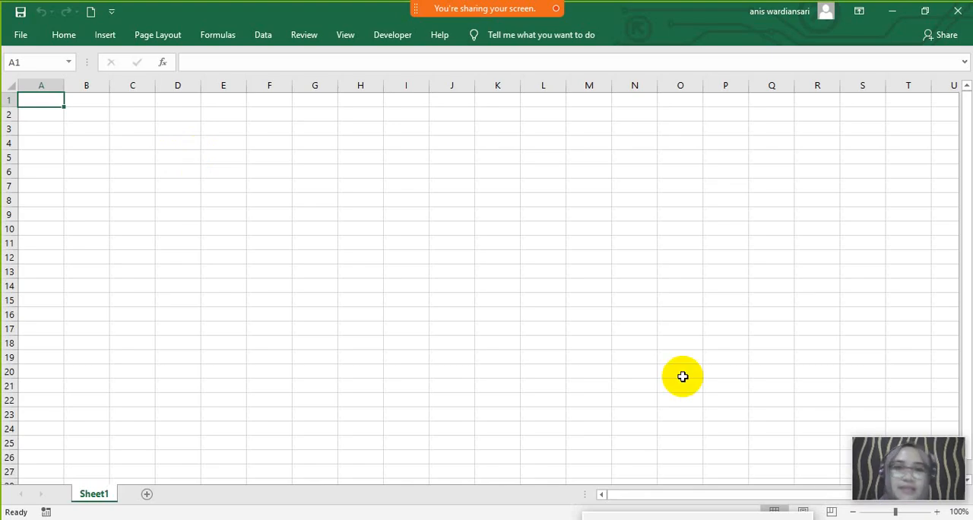
{"action": "left_click", "coordinate": [64, 34]}
{"action": "left_click", "coordinate": [963, 107]}
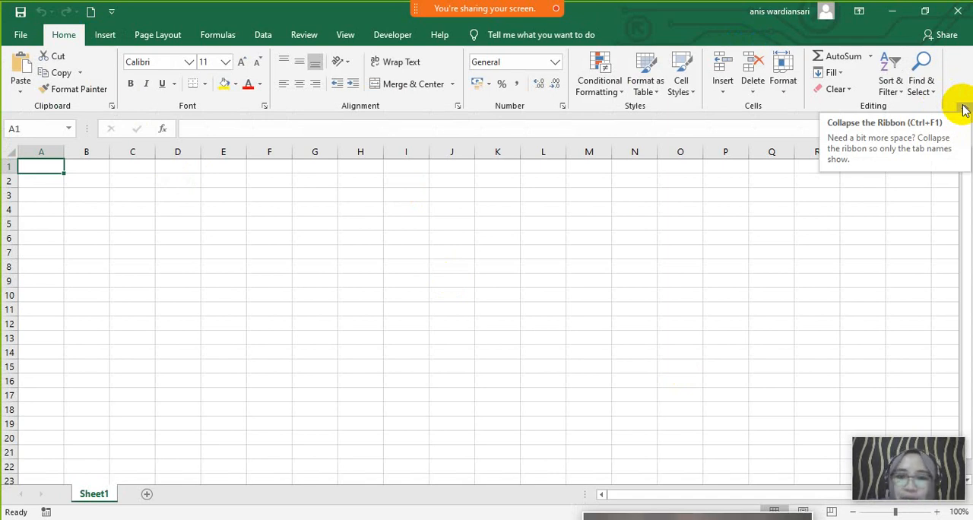
- Mute the attendees with open microphones at the end of the meeting's participants list, and close the list
{"action": "mouse_move", "coordinate": [525, 8]}
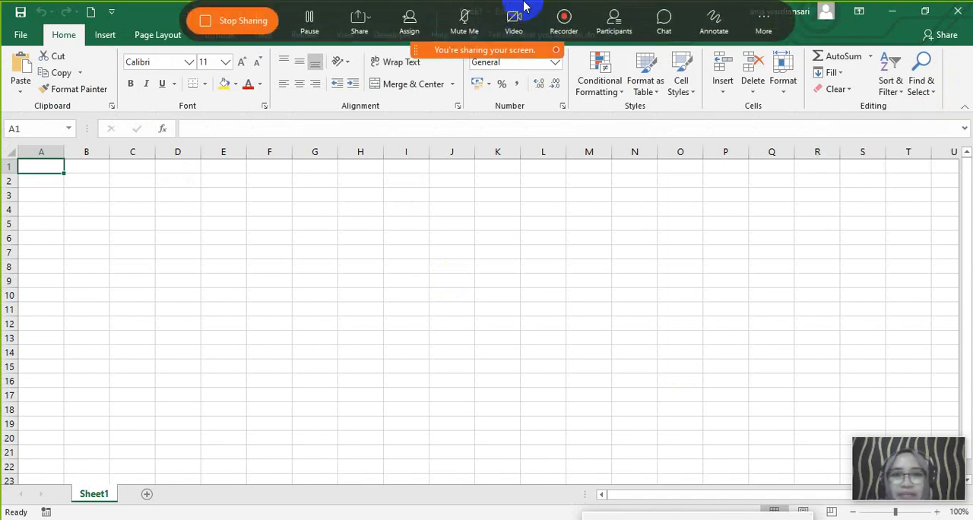
{"action": "left_click", "coordinate": [613, 21]}
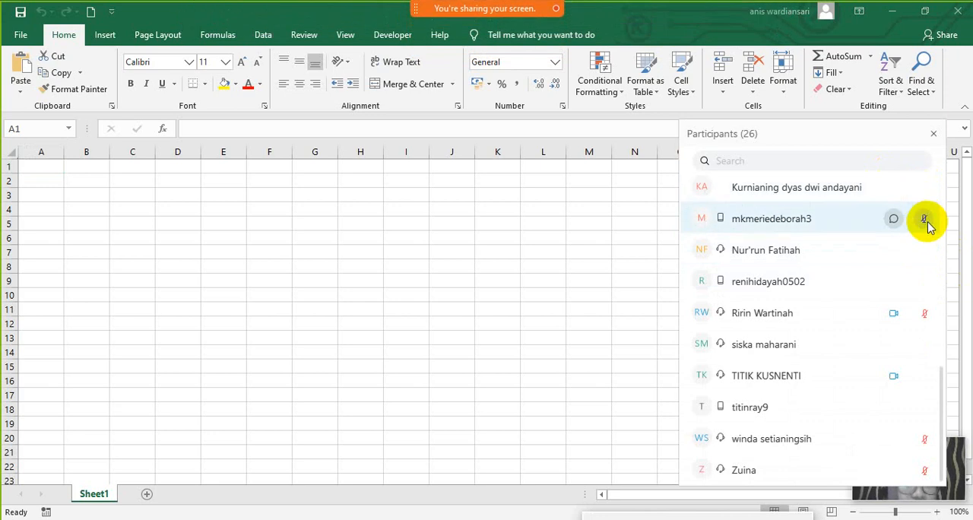
{"action": "left_click", "coordinate": [925, 218]}
{"action": "left_click", "coordinate": [925, 254]}
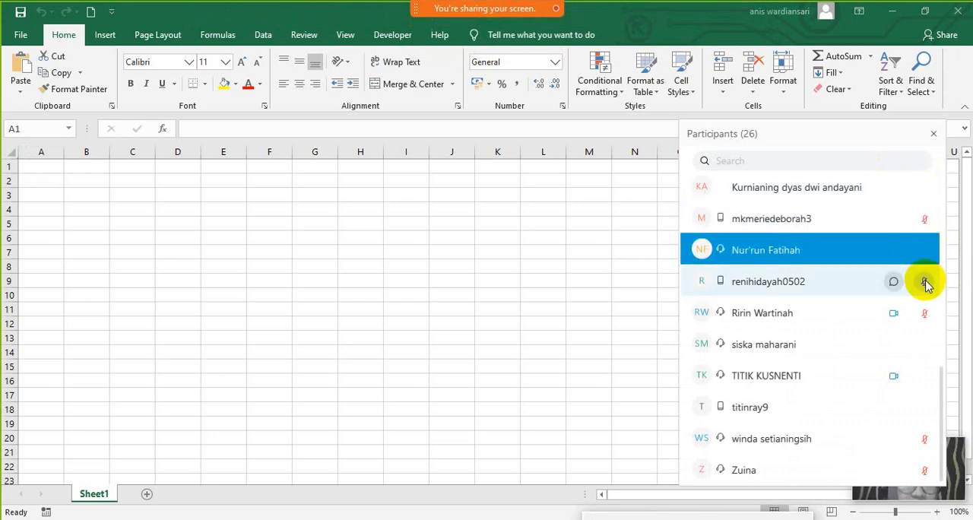
{"action": "left_click", "coordinate": [925, 283]}
{"action": "left_click", "coordinate": [926, 342]}
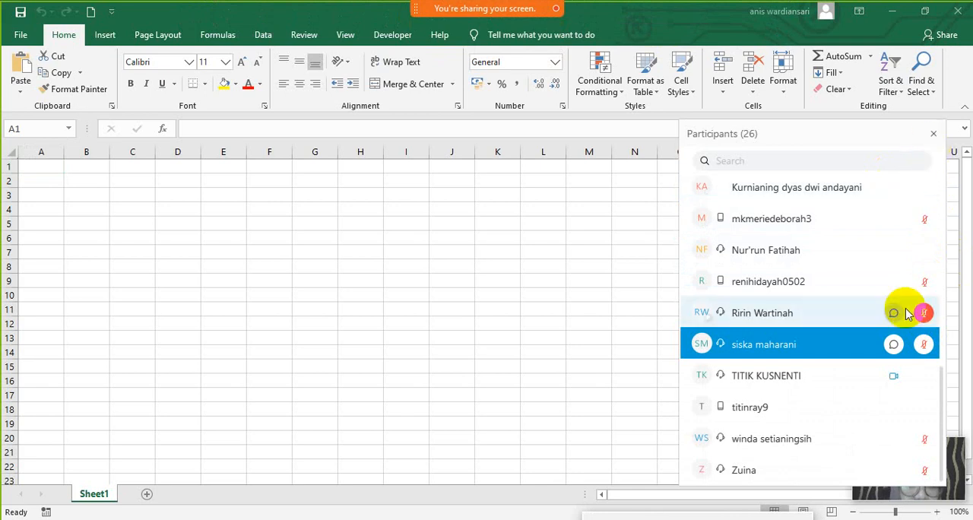
{"action": "left_click", "coordinate": [925, 375]}
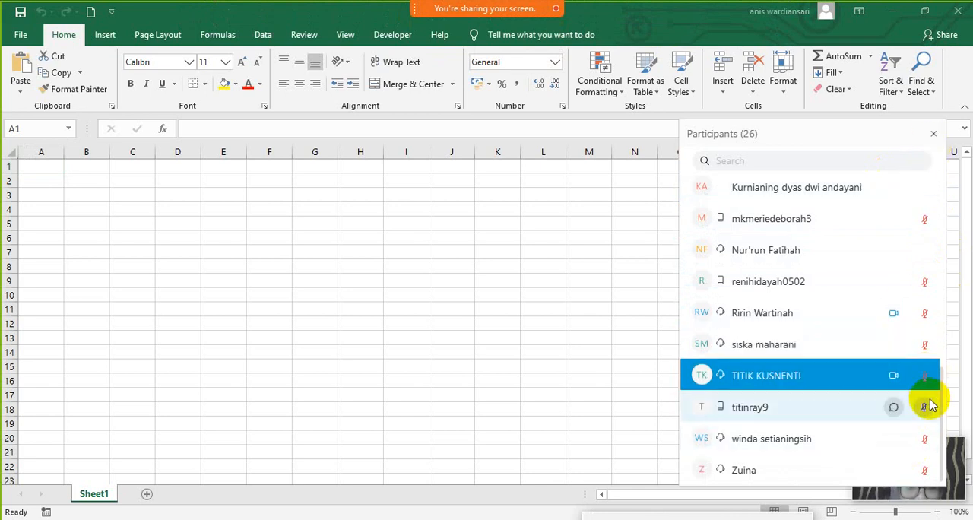
{"action": "left_click", "coordinate": [927, 410]}
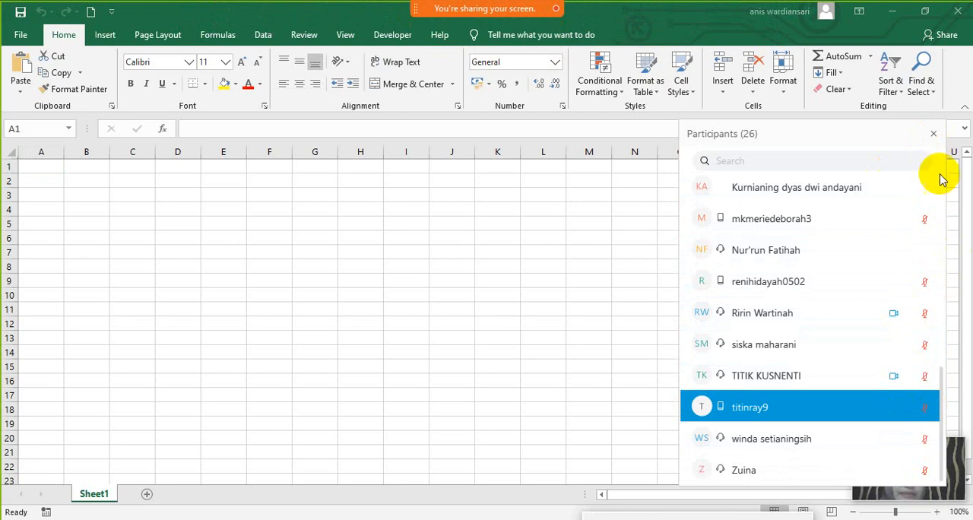
{"action": "left_click", "coordinate": [933, 133]}
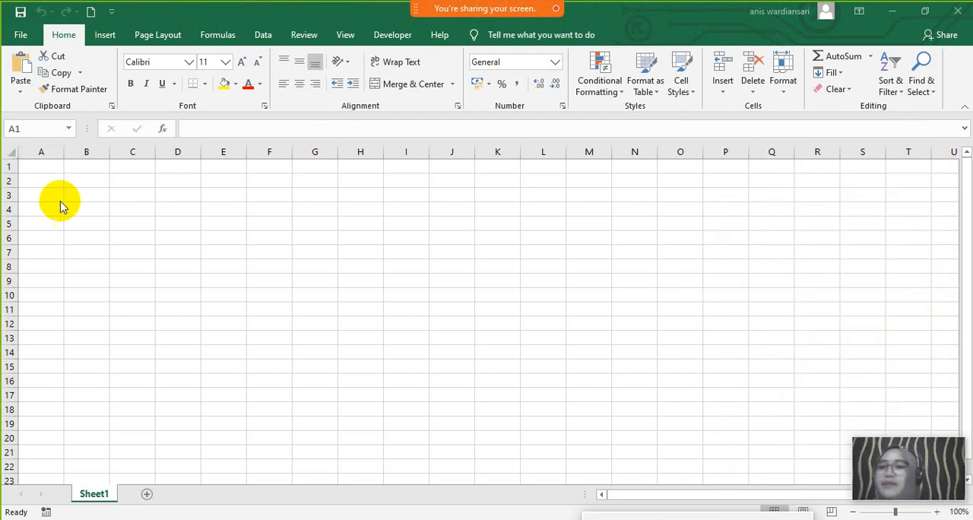
- Select cell A1 in the blank worksheet and display the page layout commands
{"action": "left_click", "coordinate": [35, 170]}
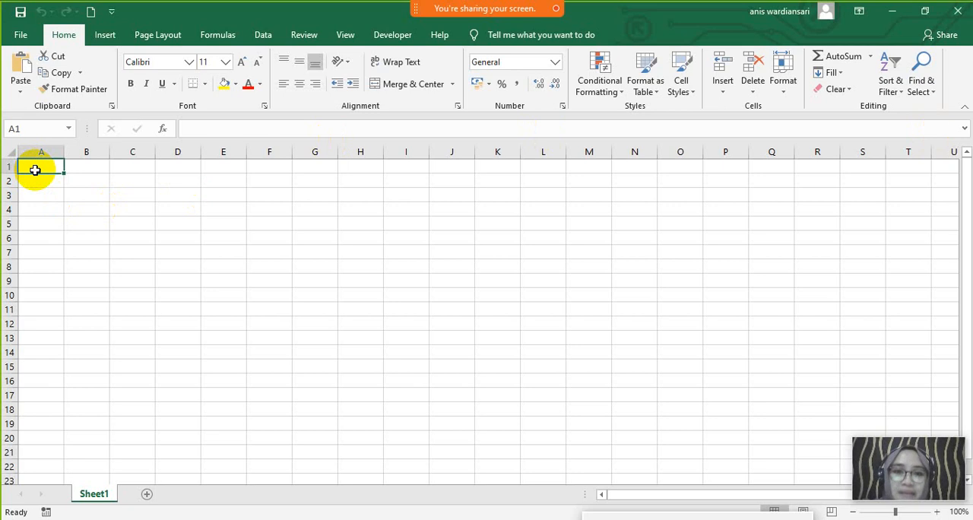
{"action": "left_click", "coordinate": [156, 35]}
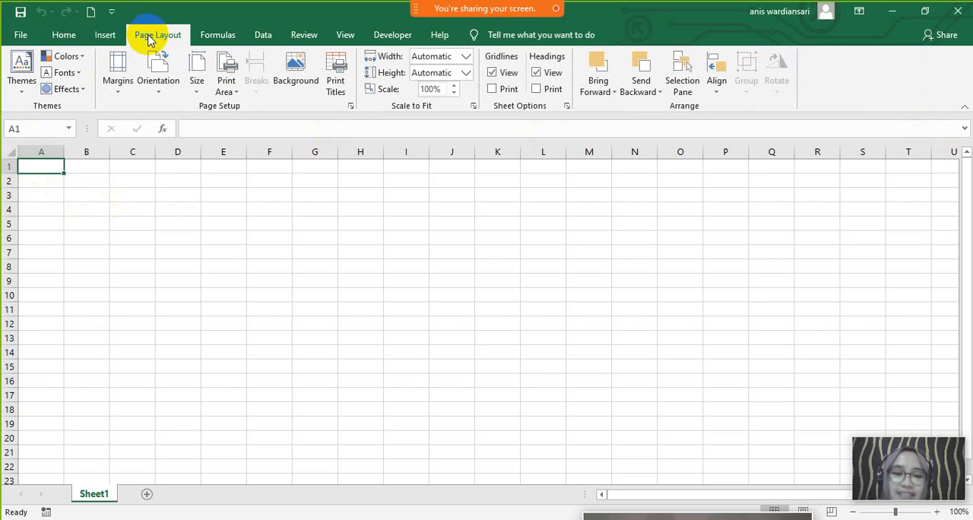
- Reopen the meeting's participants list and mute the four attendees with open microphones nearest its beginning, leaving the host unmuted
{"action": "mouse_move", "coordinate": [565, 7]}
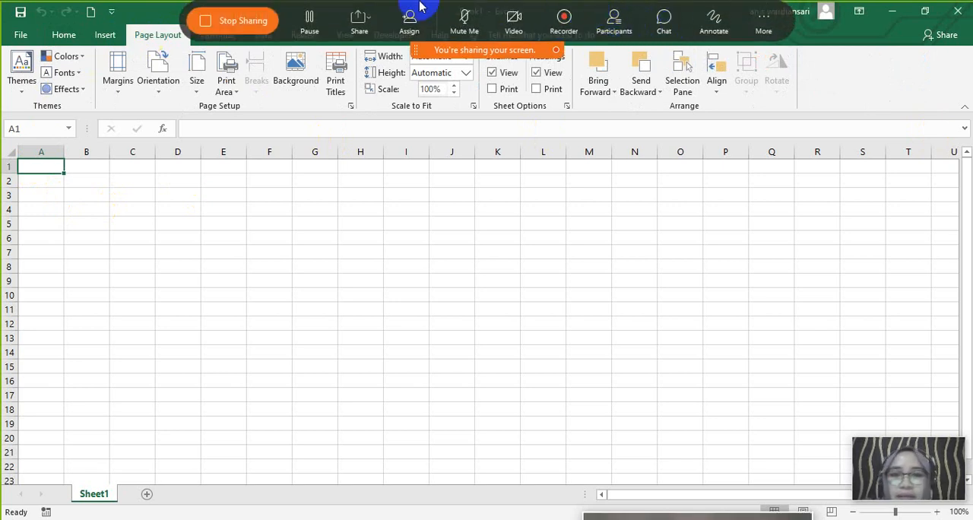
{"action": "left_click", "coordinate": [614, 19]}
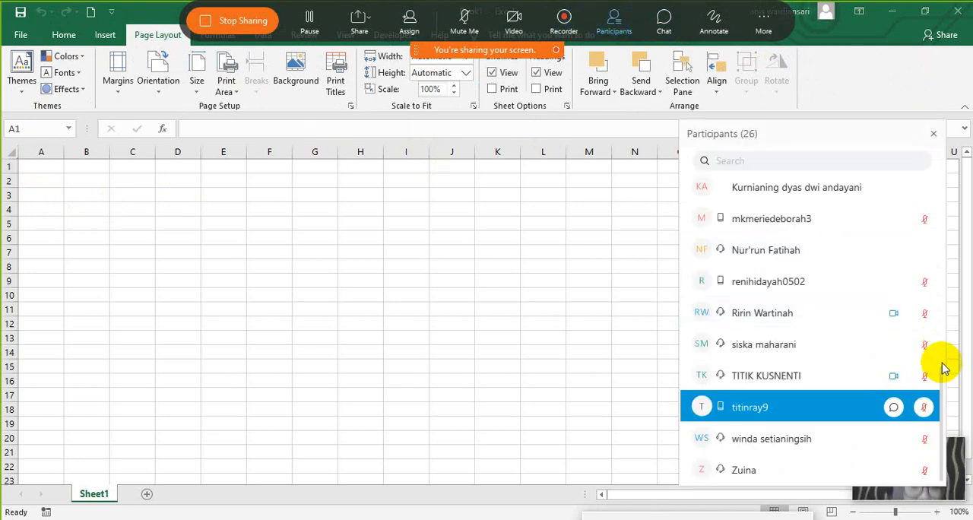
{"action": "left_click_drag", "start_coordinate": [941, 372], "coordinate": [934, 172]}
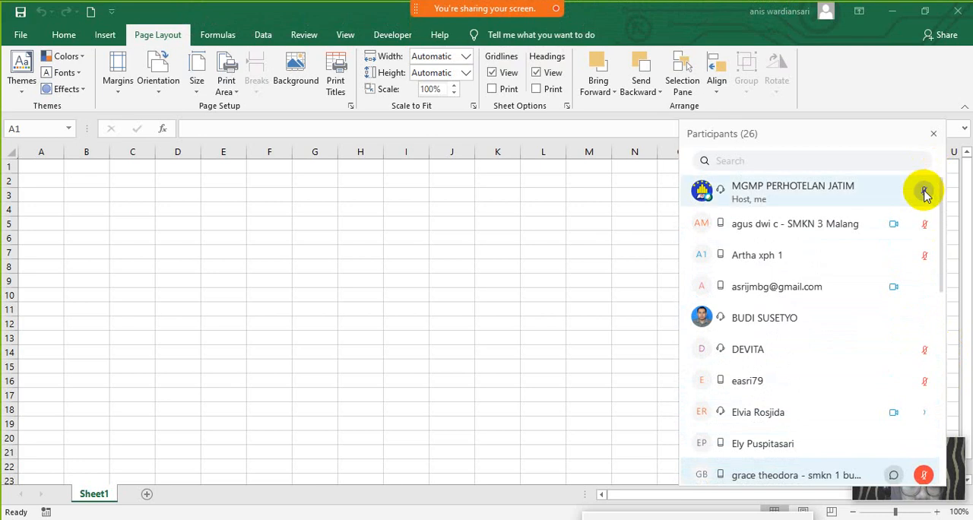
{"action": "left_click", "coordinate": [925, 287]}
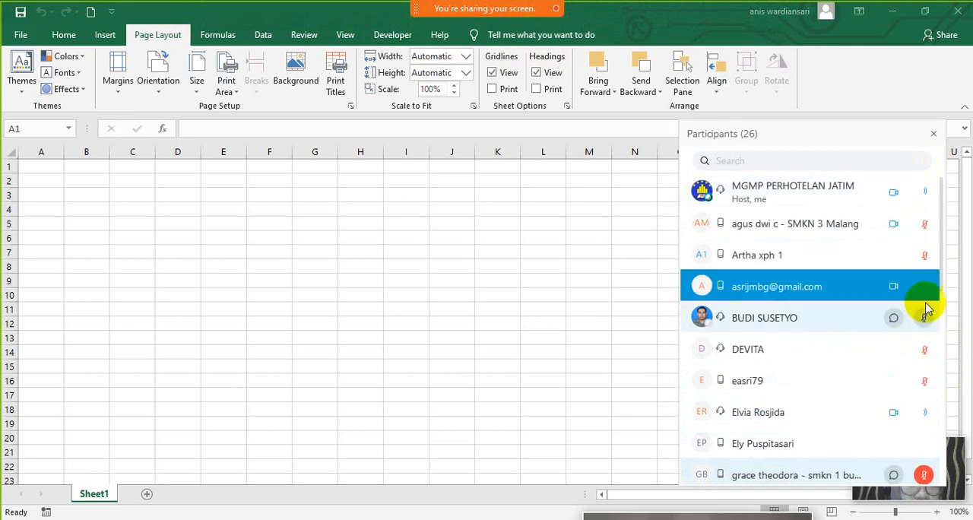
{"action": "left_click", "coordinate": [927, 317]}
{"action": "left_click_drag", "start_coordinate": [942, 270], "coordinate": [940, 315]}
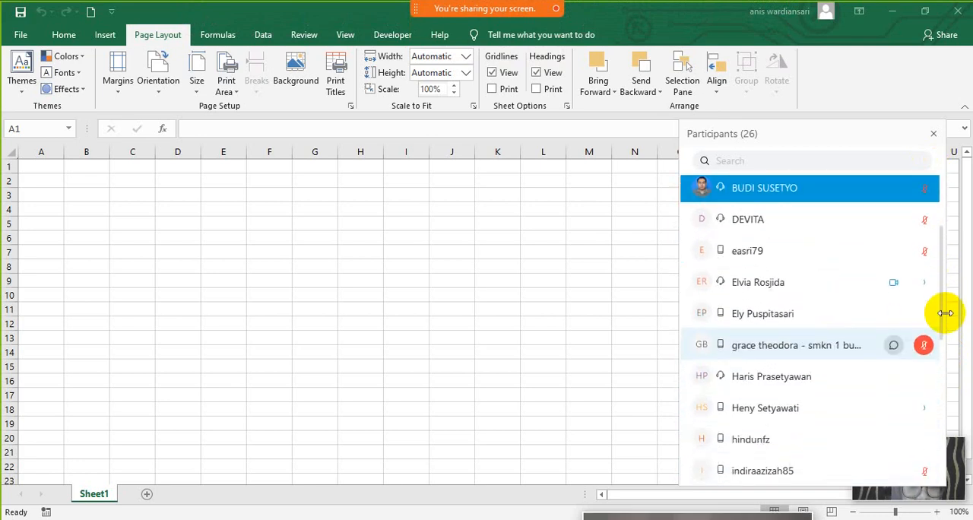
{"action": "left_click", "coordinate": [926, 282]}
{"action": "left_click", "coordinate": [927, 315]}
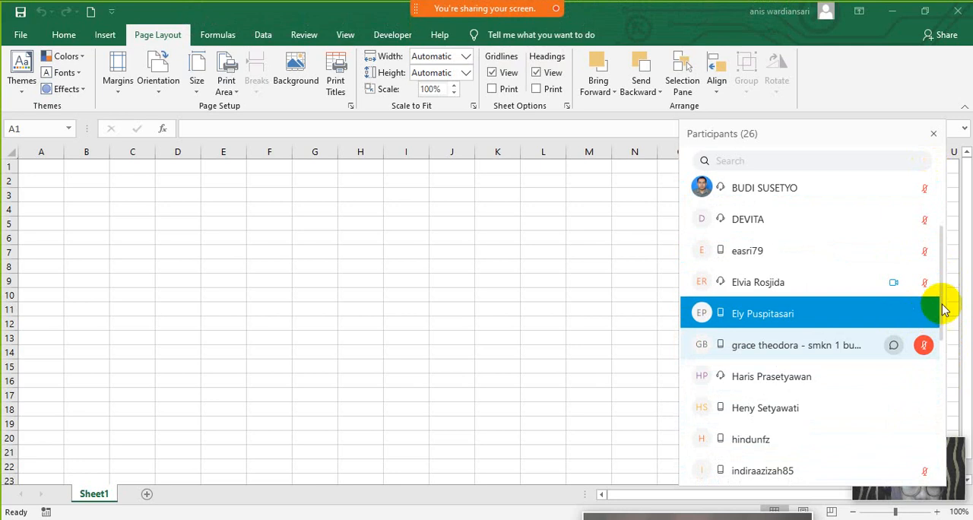
- Mute the next four attendees with open microphones in the middle of the participants list
{"action": "left_click_drag", "start_coordinate": [943, 308], "coordinate": [945, 337]}
{"action": "left_click", "coordinate": [939, 288]}
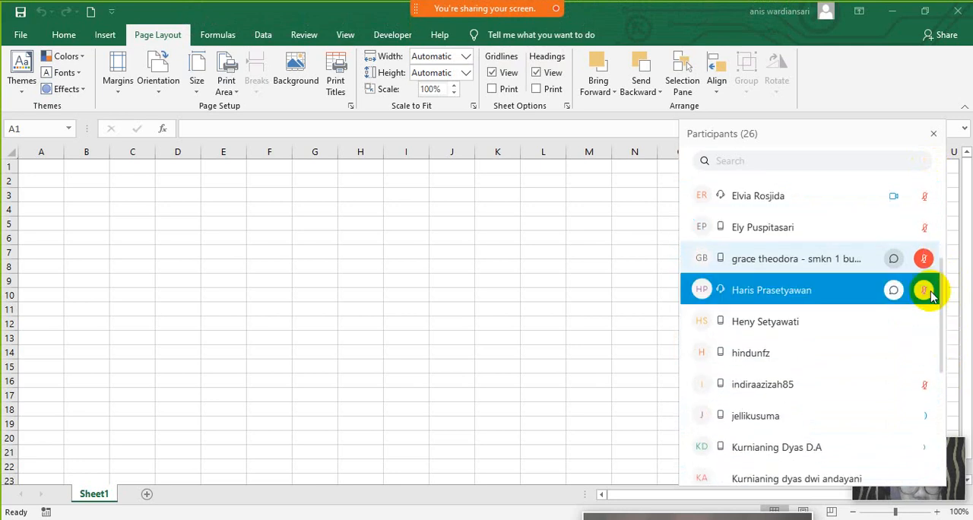
{"action": "scroll", "coordinate": [941, 297], "scroll_direction": "down", "scroll_amount": 1}
{"action": "left_click", "coordinate": [937, 287]}
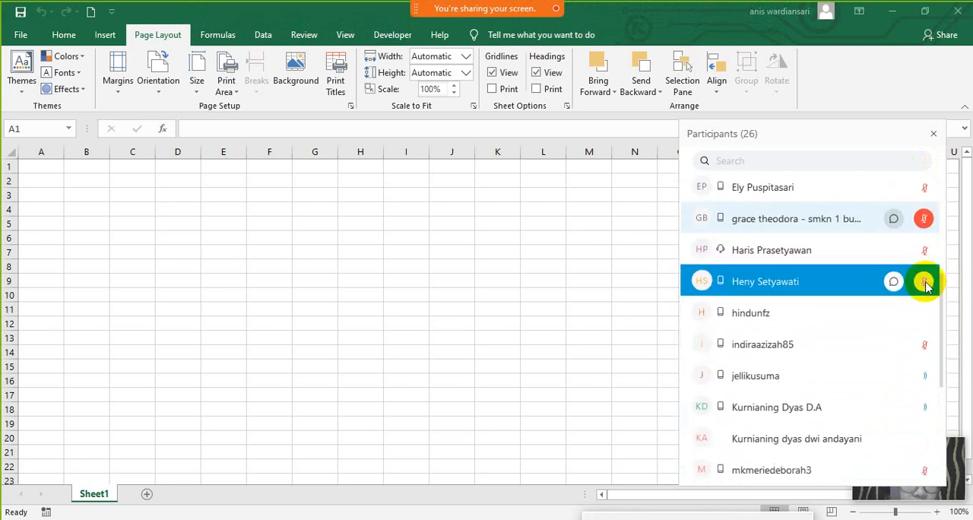
{"action": "left_click", "coordinate": [927, 315]}
{"action": "left_click", "coordinate": [931, 378]}
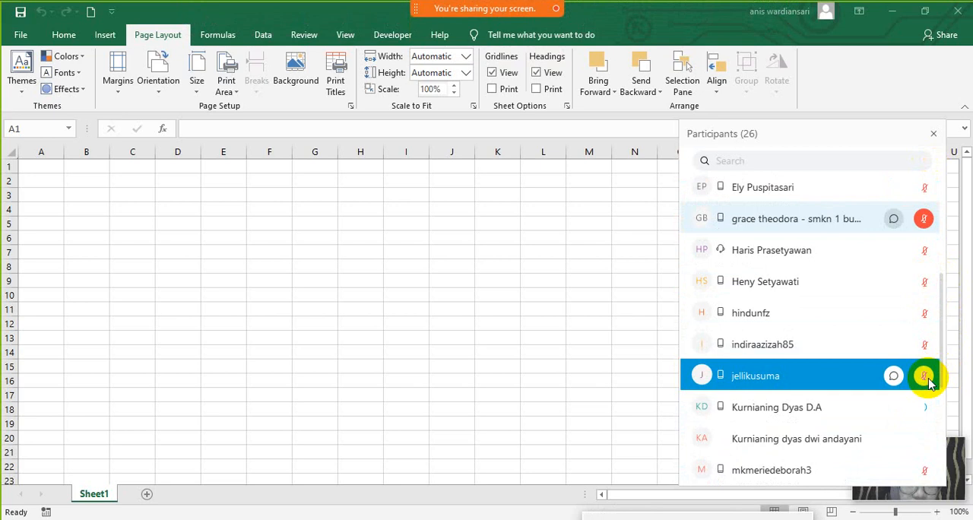
- Mute the remaining attendees with open microphones further down the participants list, and close the list
{"action": "left_click_drag", "start_coordinate": [943, 378], "coordinate": [941, 398]}
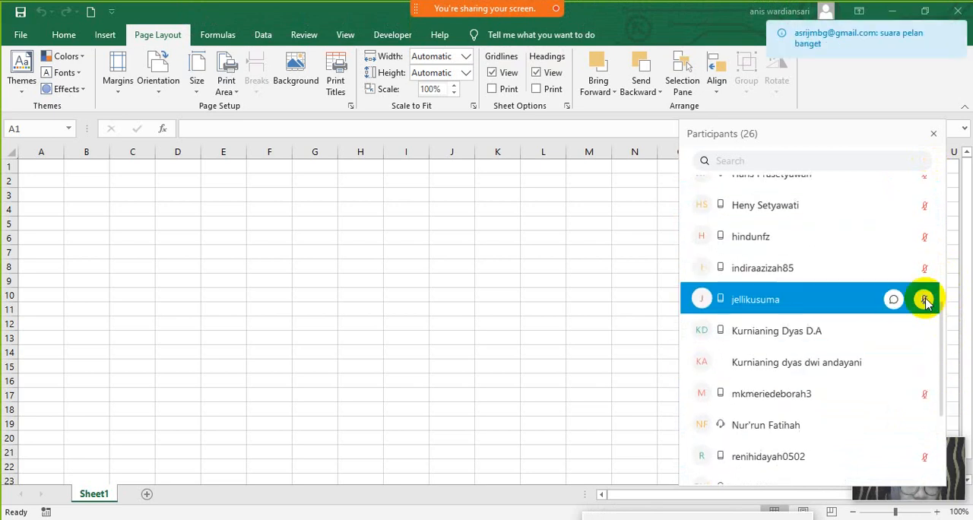
{"action": "left_click", "coordinate": [930, 329]}
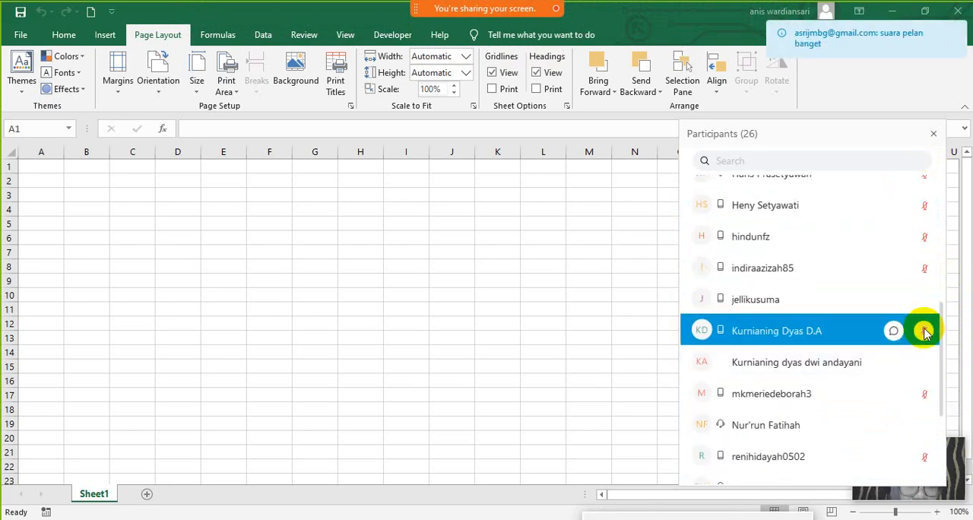
{"action": "left_click", "coordinate": [931, 362]}
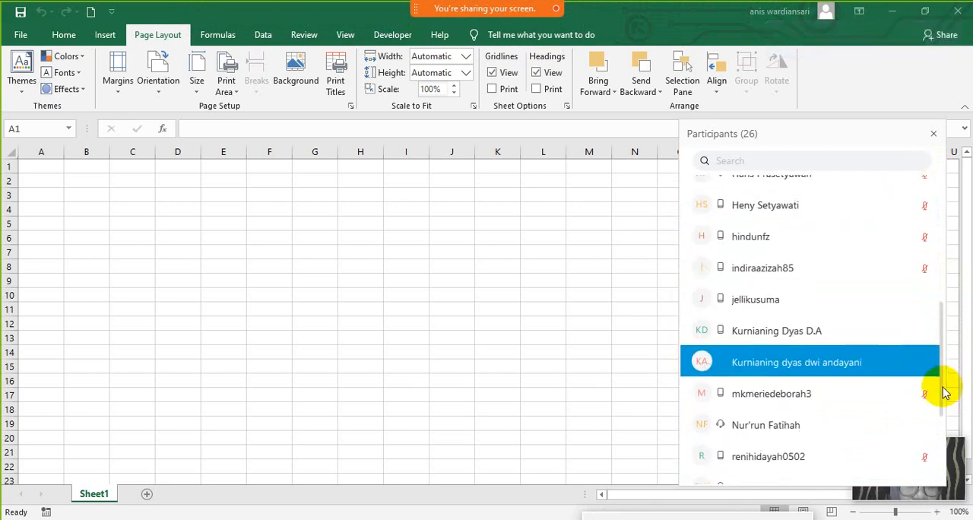
{"action": "scroll", "coordinate": [943, 357], "scroll_direction": "down", "scroll_amount": 3}
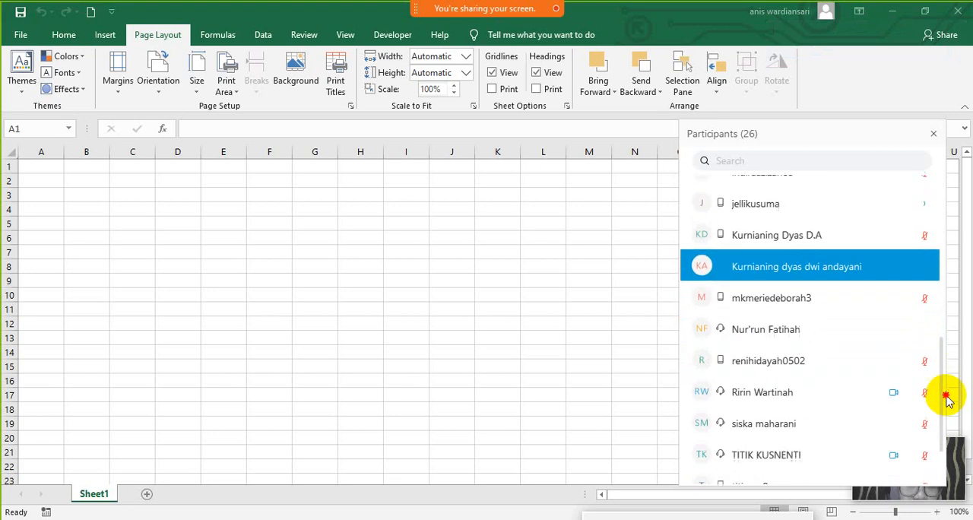
{"action": "left_click", "coordinate": [928, 283]}
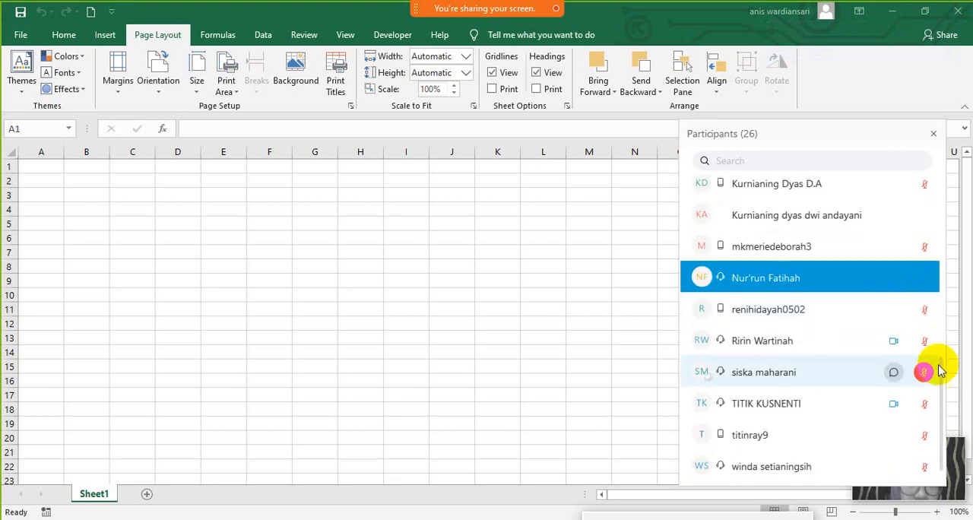
{"action": "scroll", "coordinate": [941, 371], "scroll_direction": "down", "scroll_amount": 1}
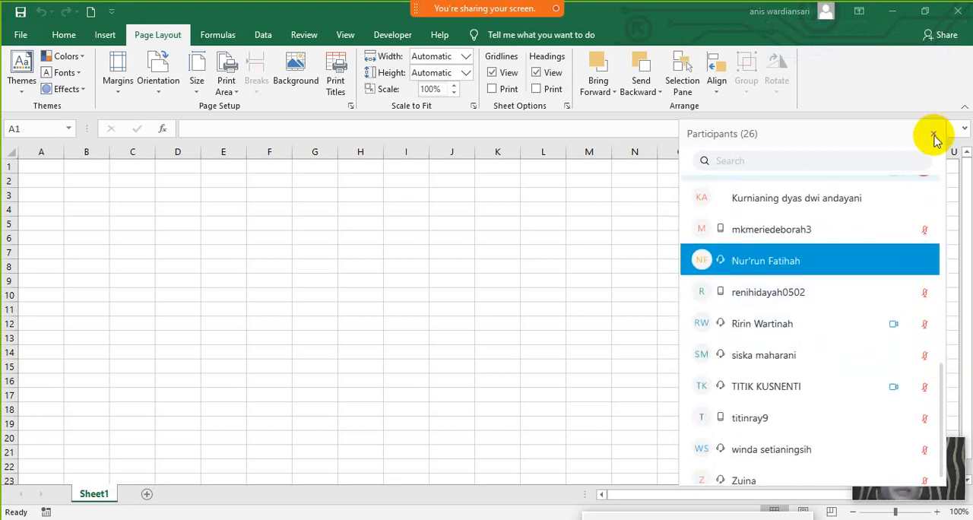
{"action": "left_click", "coordinate": [934, 134]}
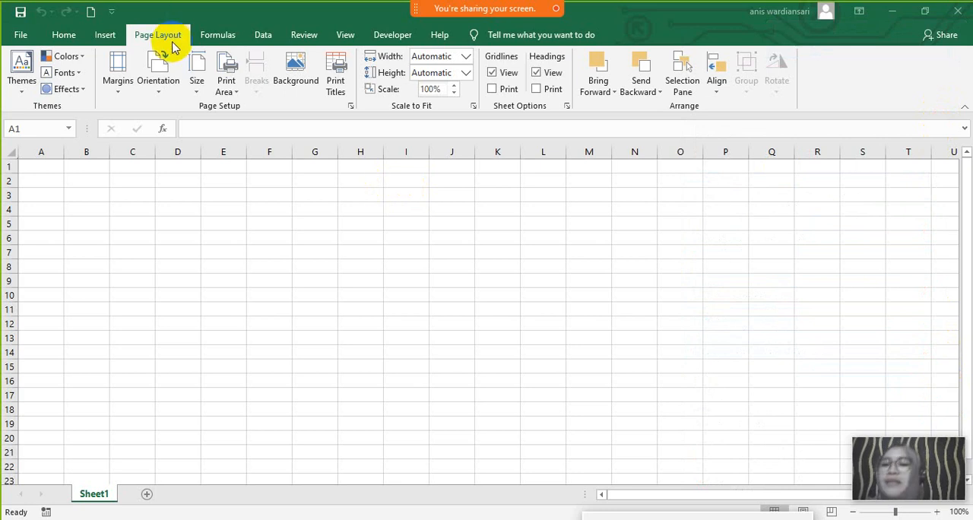
- Set the dustpan picture from the CLEANING TOOLS folder in Pictures as the worksheet background
{"action": "left_click", "coordinate": [297, 76]}
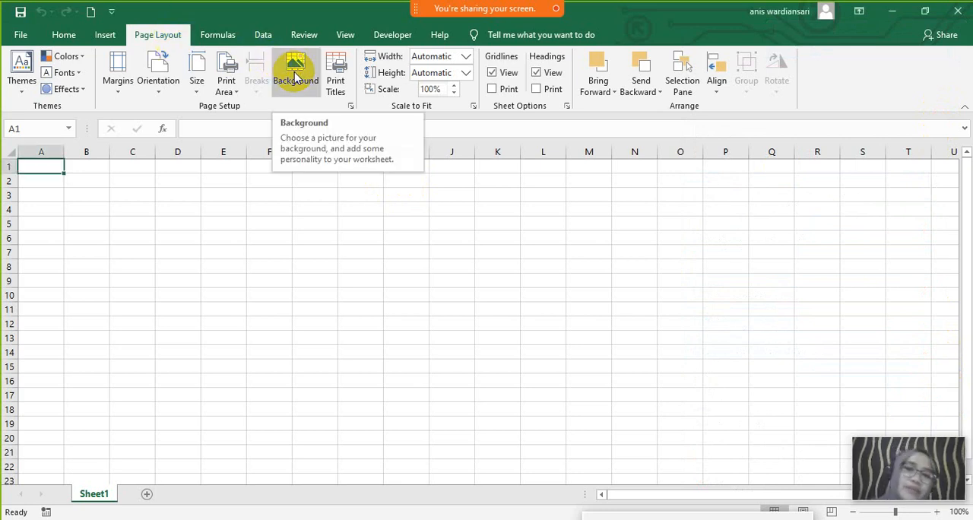
{"action": "left_click", "coordinate": [296, 76]}
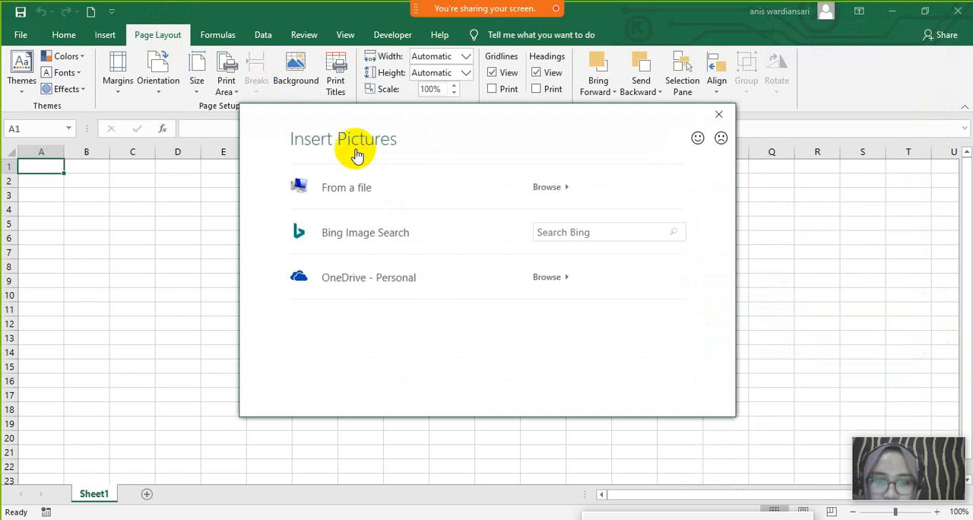
{"action": "left_click", "coordinate": [409, 197]}
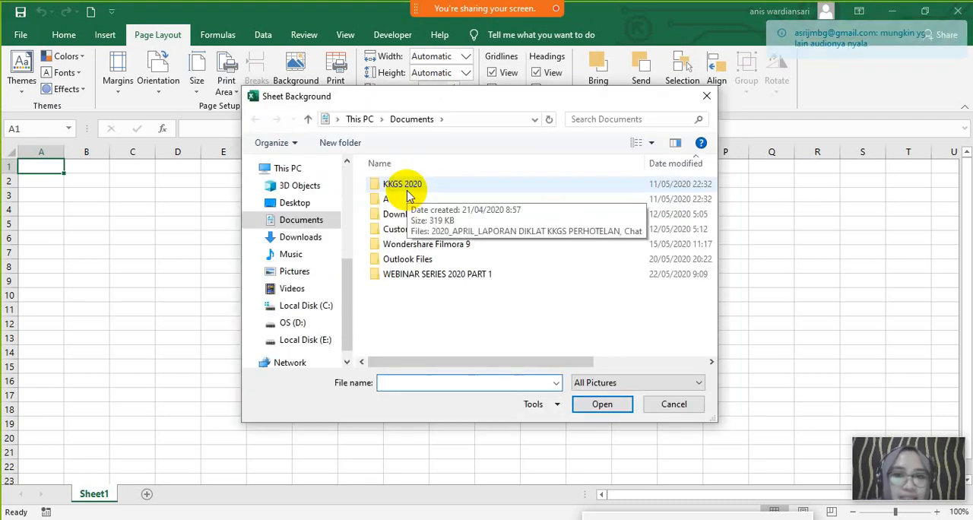
{"action": "left_click", "coordinate": [301, 276]}
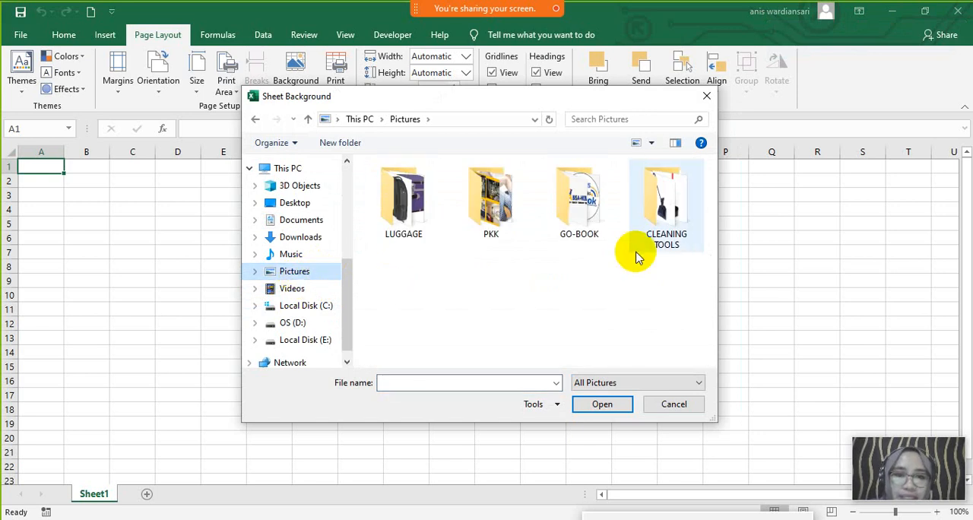
{"action": "double_click", "coordinate": [661, 212]}
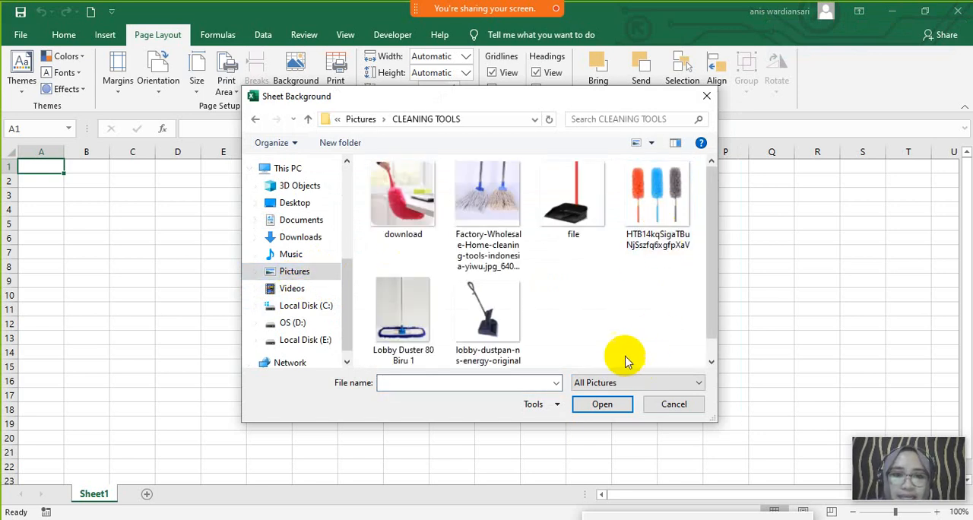
{"action": "double_click", "coordinate": [573, 213]}
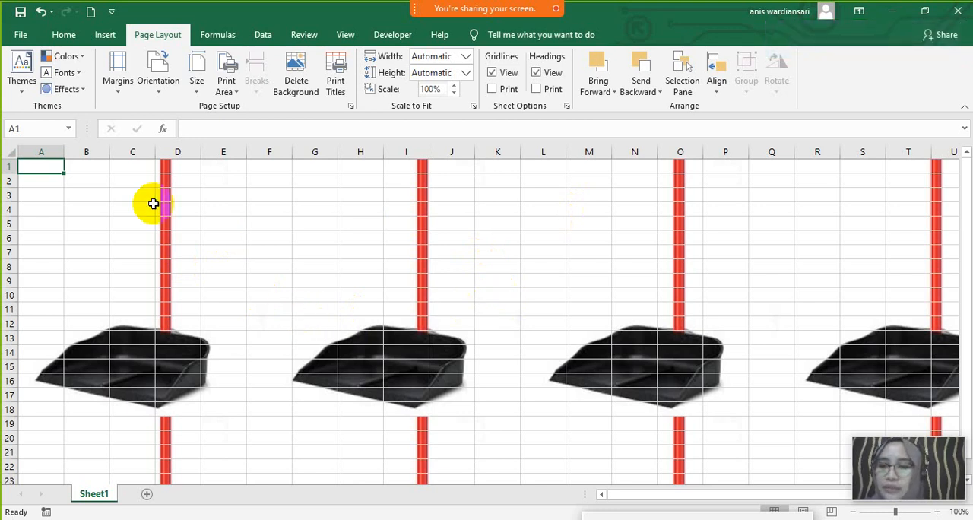
{"action": "left_click_drag", "start_coordinate": [57, 152], "coordinate": [196, 162]}
{"action": "left_click", "coordinate": [227, 167]}
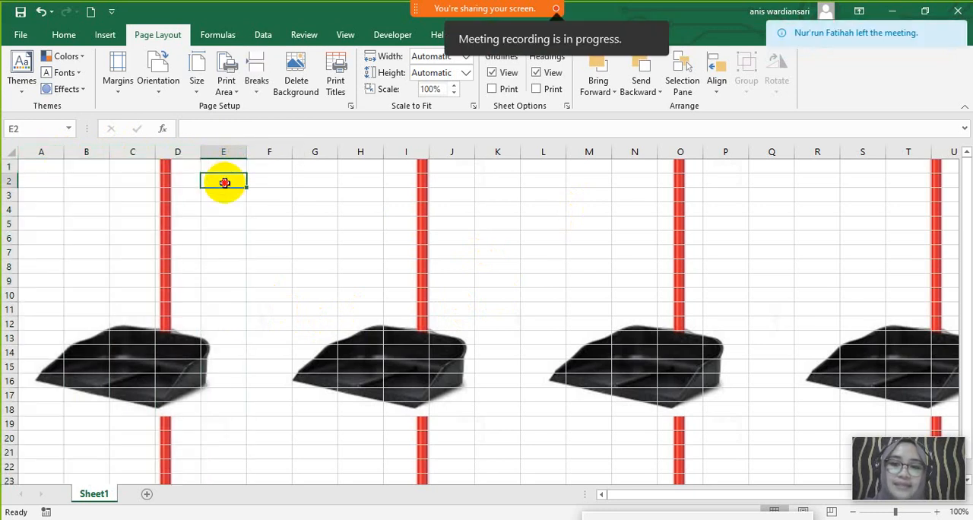
{"action": "left_click_drag", "start_coordinate": [44, 152], "coordinate": [224, 159]}
{"action": "left_click", "coordinate": [160, 216]}
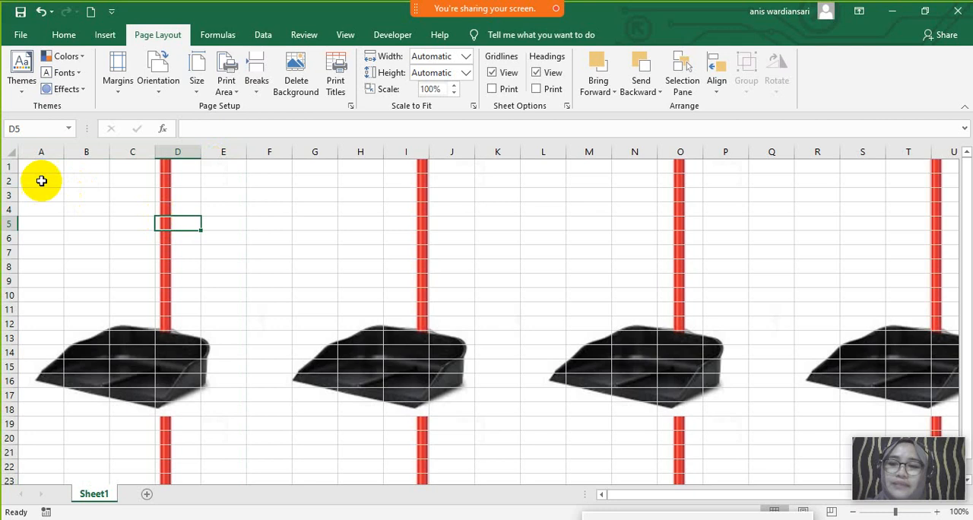
- Enlarge the row heights uniformly so that the first dustpan picture spans rows 1 to 7
{"action": "left_click_drag", "start_coordinate": [9, 161], "coordinate": [8, 414]}
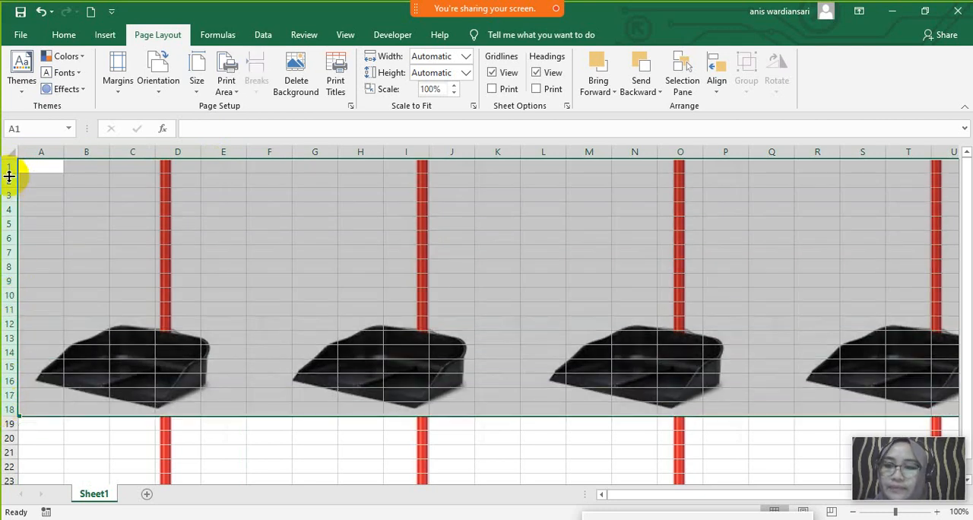
{"action": "left_click_drag", "start_coordinate": [9, 175], "coordinate": [9, 197]}
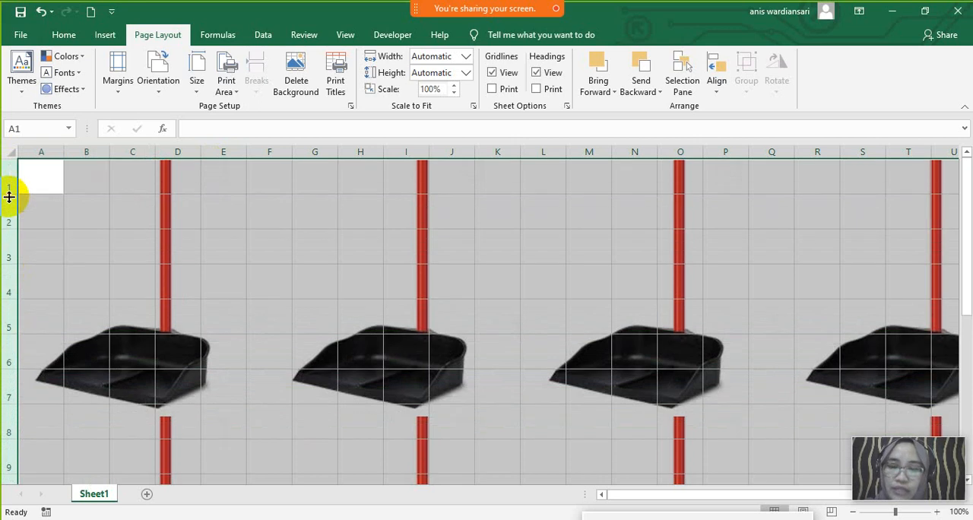
{"action": "left_click", "coordinate": [69, 176]}
{"action": "left_click_drag", "start_coordinate": [10, 177], "coordinate": [22, 392]}
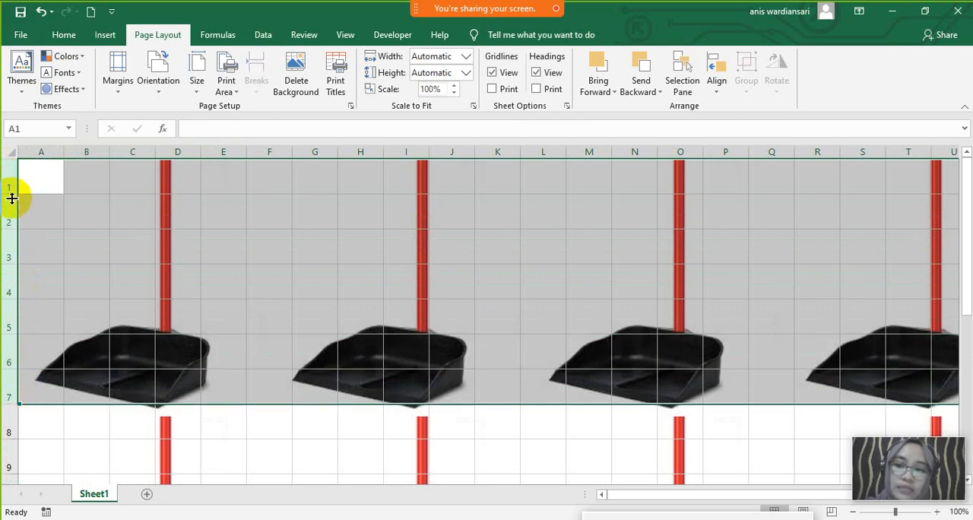
{"action": "left_click_drag", "start_coordinate": [12, 195], "coordinate": [229, 400]}
- Mark out the first picture's area A1:E7, and fill the adjacent block F1:H7 with yellow
{"action": "left_click", "coordinate": [48, 178]}
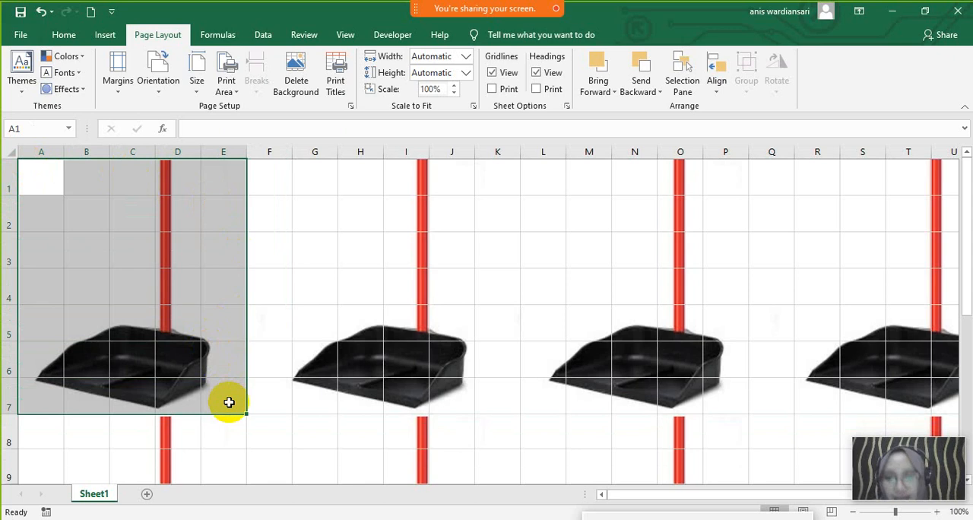
{"action": "left_click", "coordinate": [342, 325]}
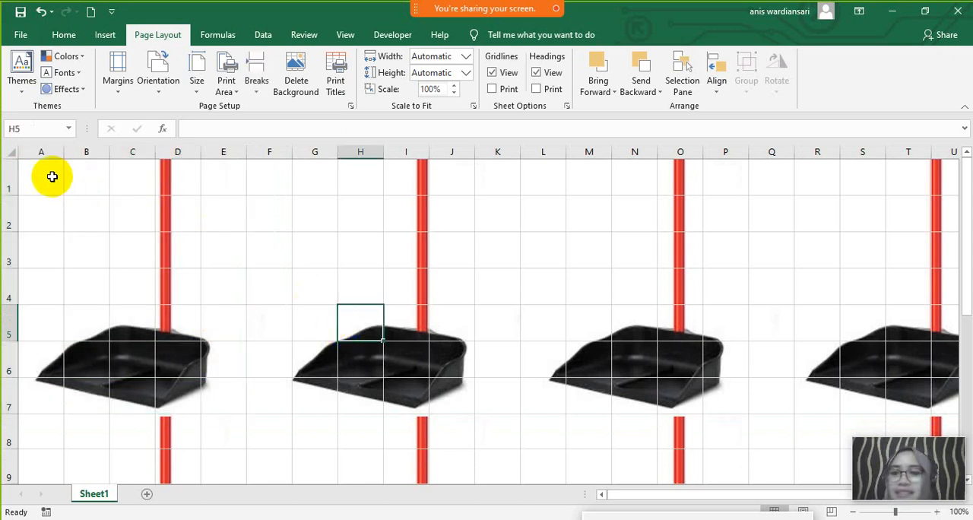
{"action": "left_click_drag", "start_coordinate": [48, 174], "coordinate": [223, 390]}
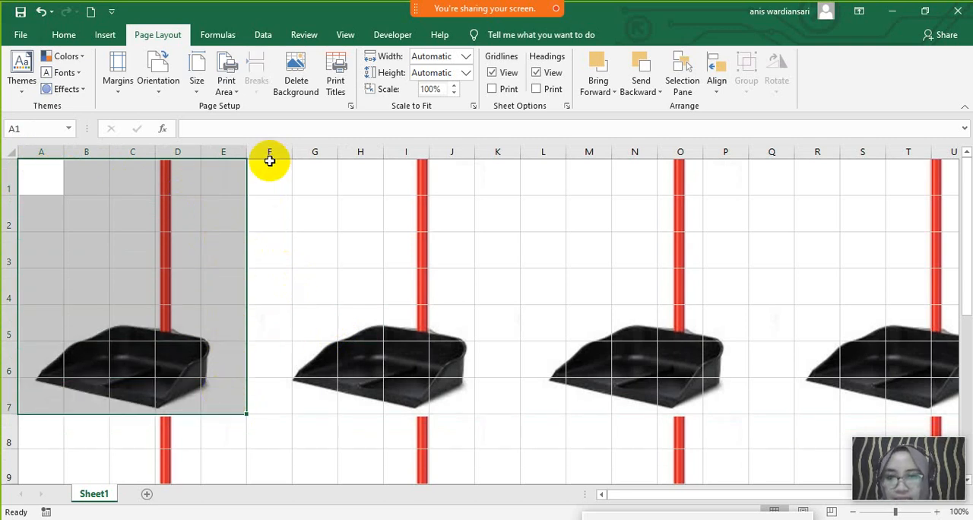
{"action": "left_click_drag", "start_coordinate": [269, 173], "coordinate": [349, 390]}
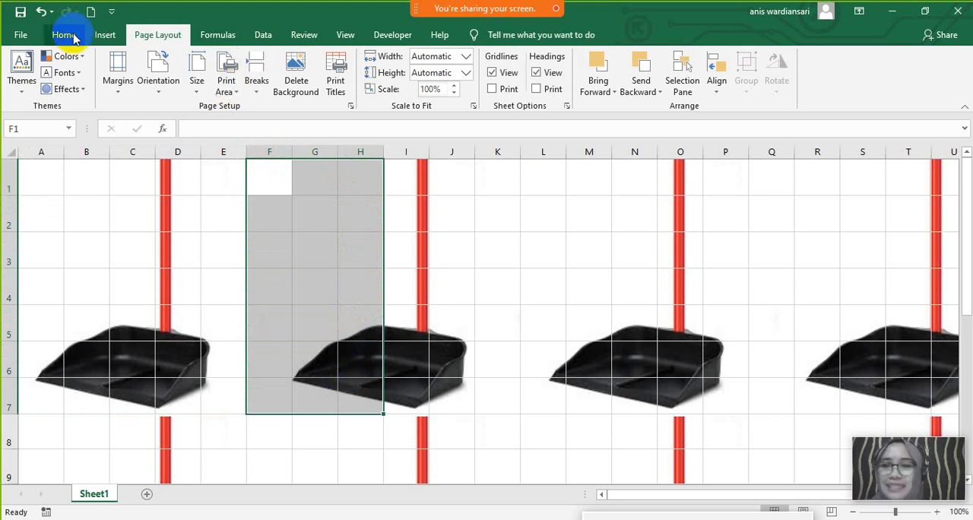
{"action": "left_click", "coordinate": [70, 36]}
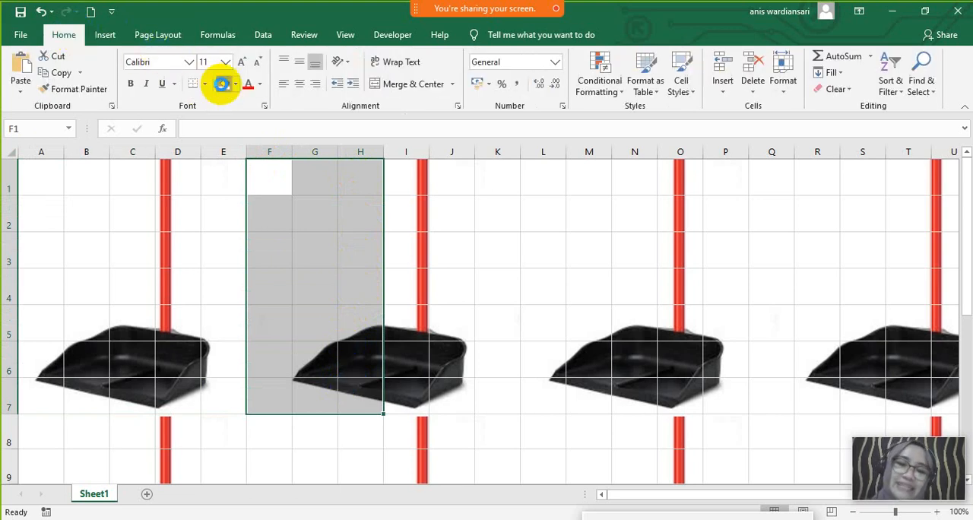
{"action": "left_click", "coordinate": [225, 84]}
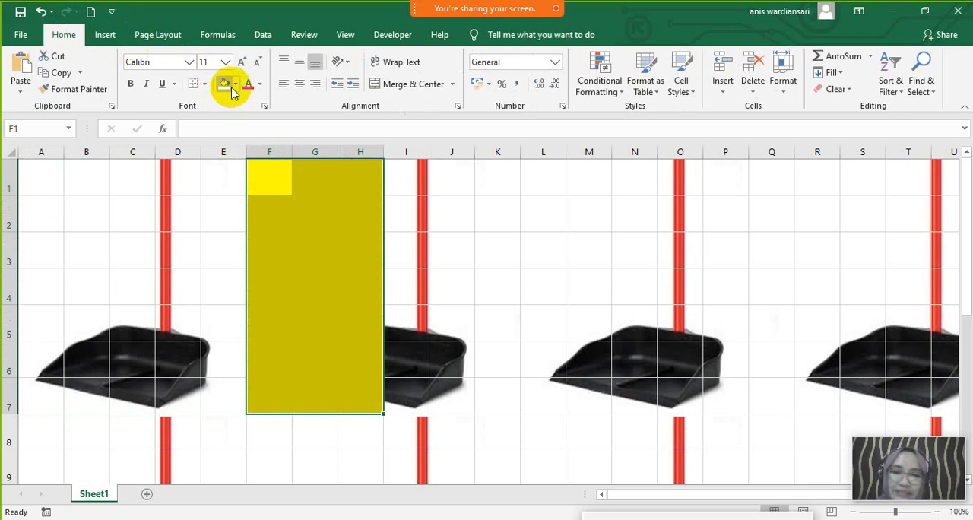
{"action": "left_click", "coordinate": [424, 247]}
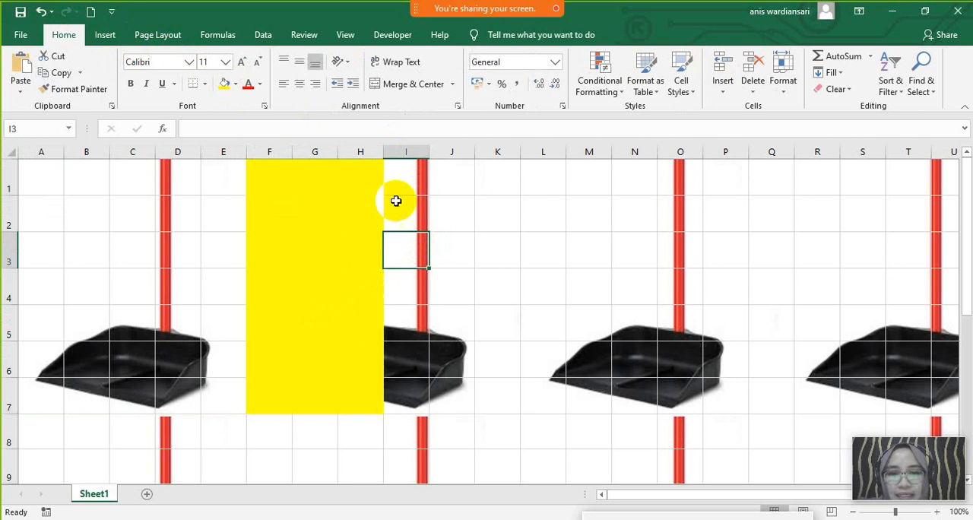
- Hide all columns from I to the end of the sheet, and undo the hiding
{"action": "left_click", "coordinate": [412, 149]}
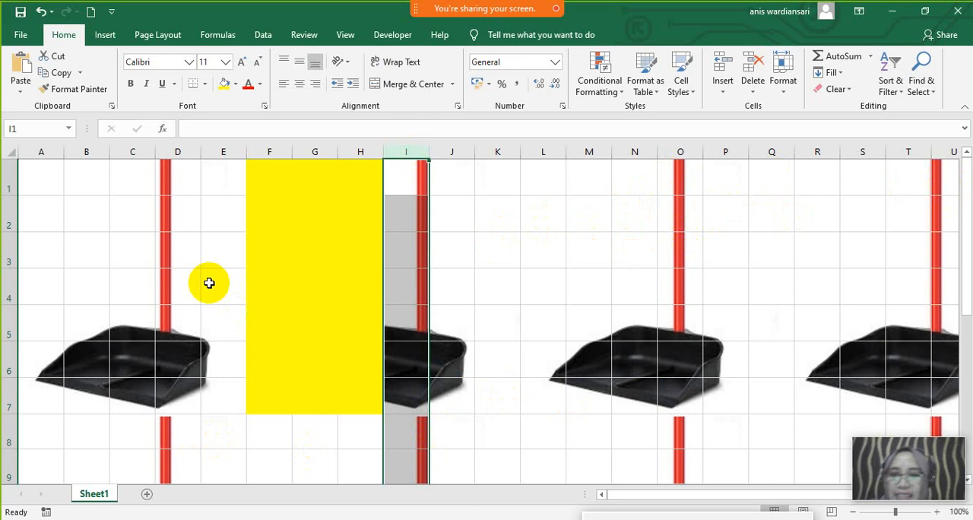
{"action": "left_click_drag", "start_coordinate": [47, 168], "coordinate": [353, 391]}
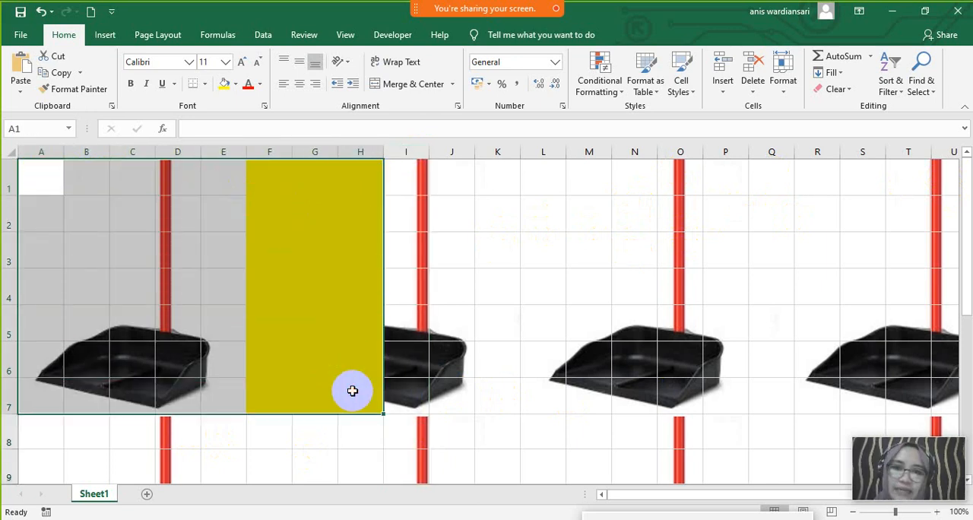
{"action": "left_click", "coordinate": [525, 271]}
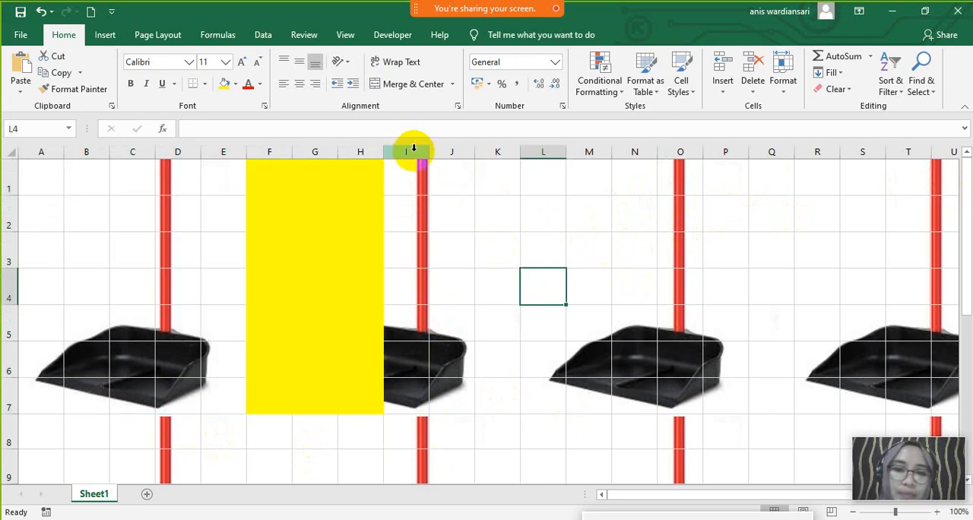
{"action": "left_click", "coordinate": [415, 149]}
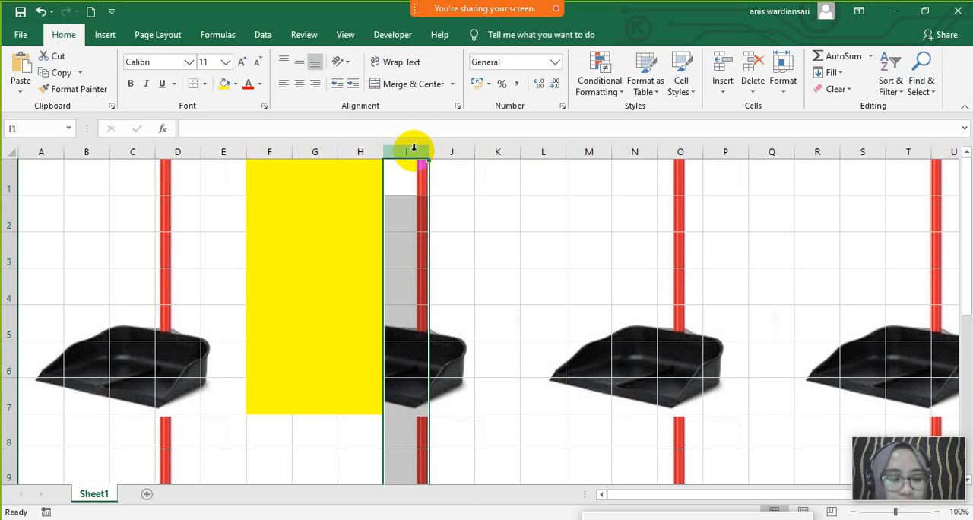
{"action": "key", "text": "ctrl+shift+Right"}
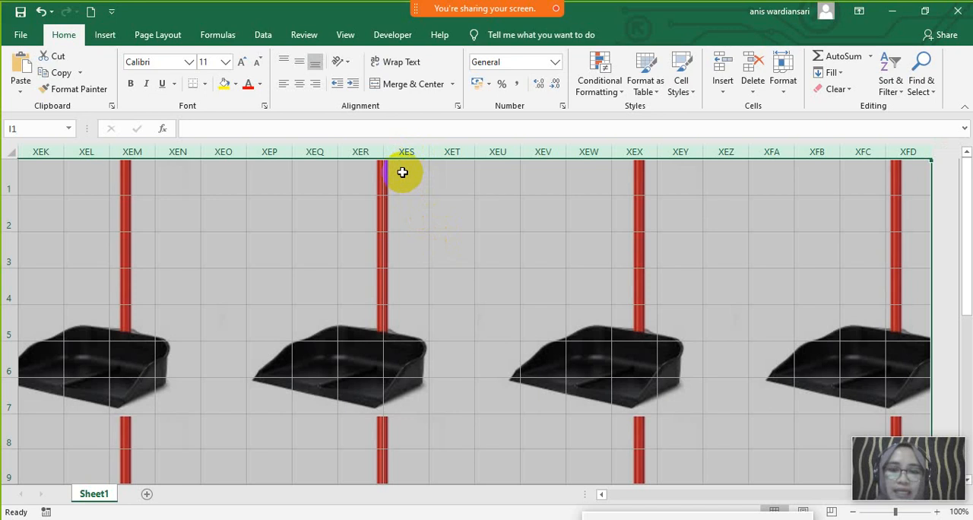
{"action": "right_click", "coordinate": [402, 172]}
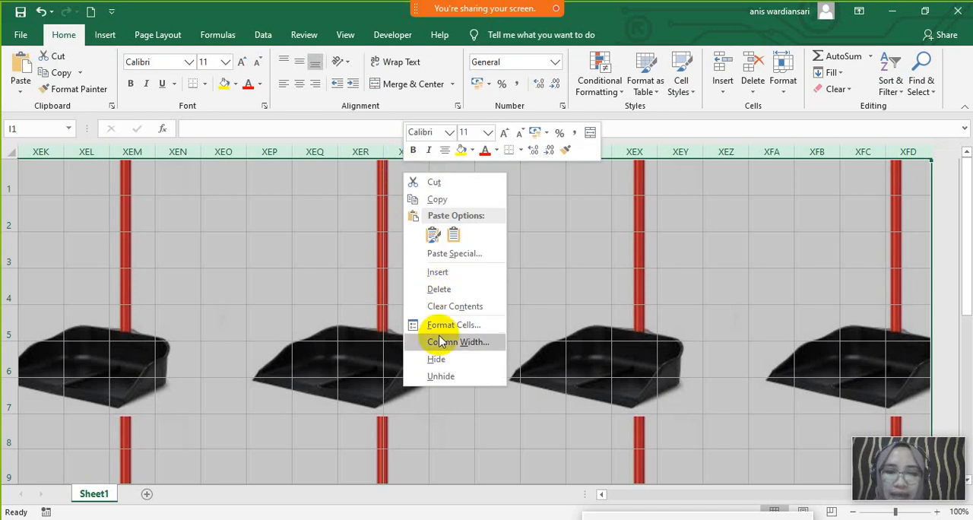
{"action": "left_click", "coordinate": [439, 359]}
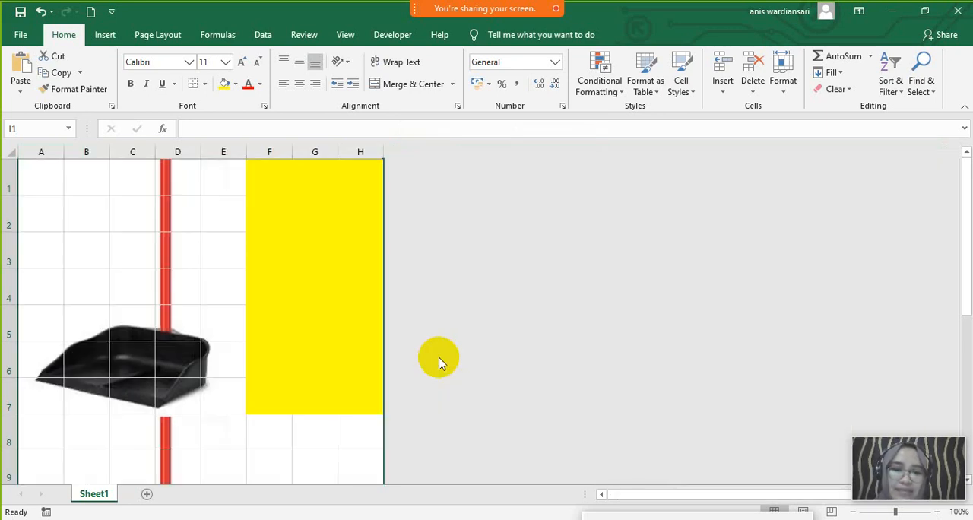
{"action": "key", "text": "ctrl+z"}
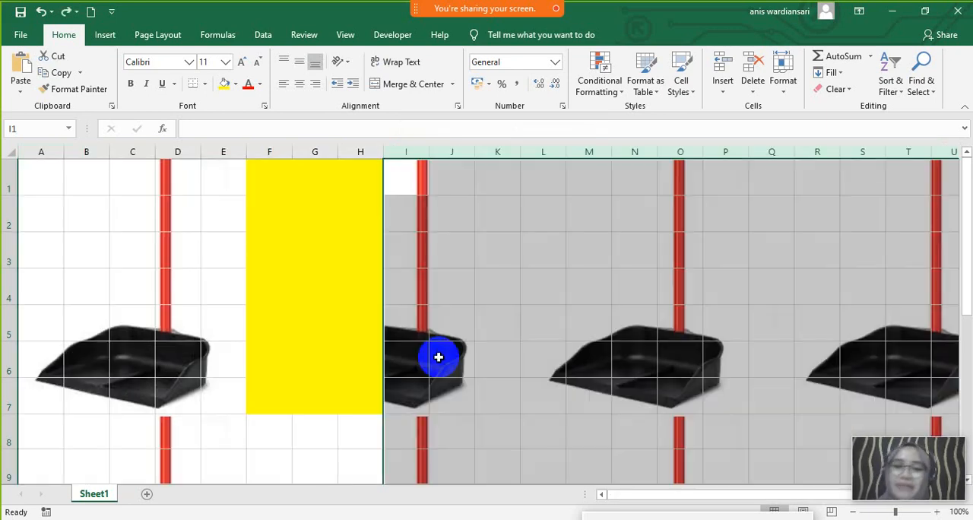
- Switch to the PowerPoint presentation and go to slide 15, which illustrates the key combination for extending the selection
{"action": "left_click", "coordinate": [927, 13]}
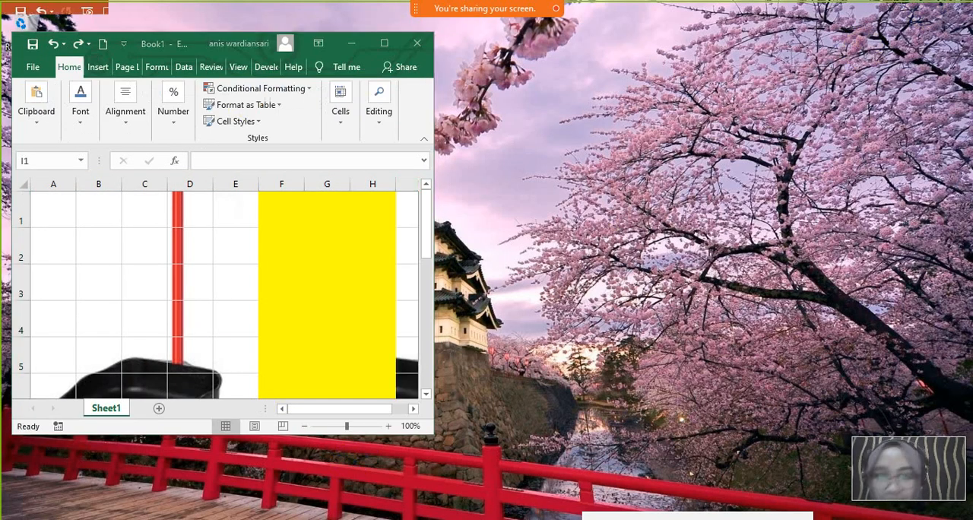
{"action": "key", "text": "alt+Tab"}
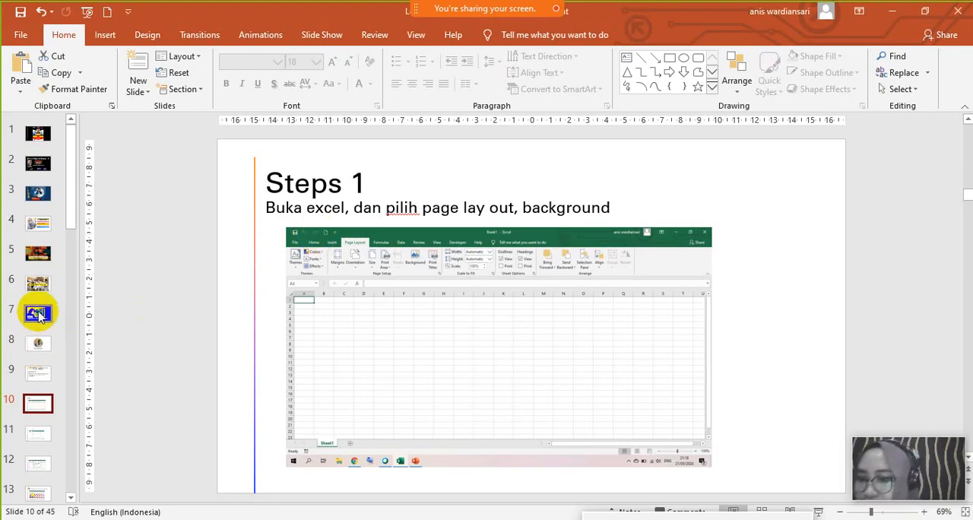
{"action": "left_click", "coordinate": [37, 435]}
{"action": "key", "text": "Down"}
{"action": "key", "text": "Down"}
{"action": "key", "text": "Down"}
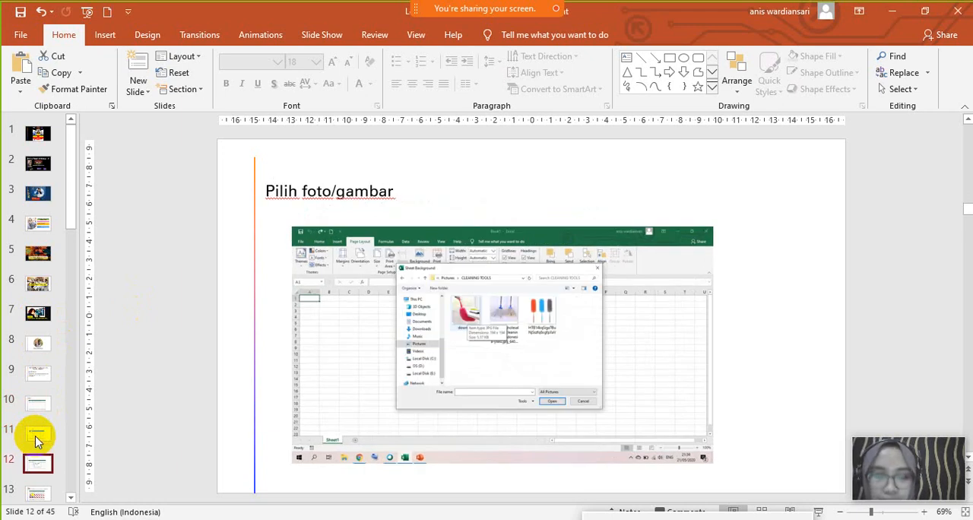
{"action": "key", "text": "Down"}
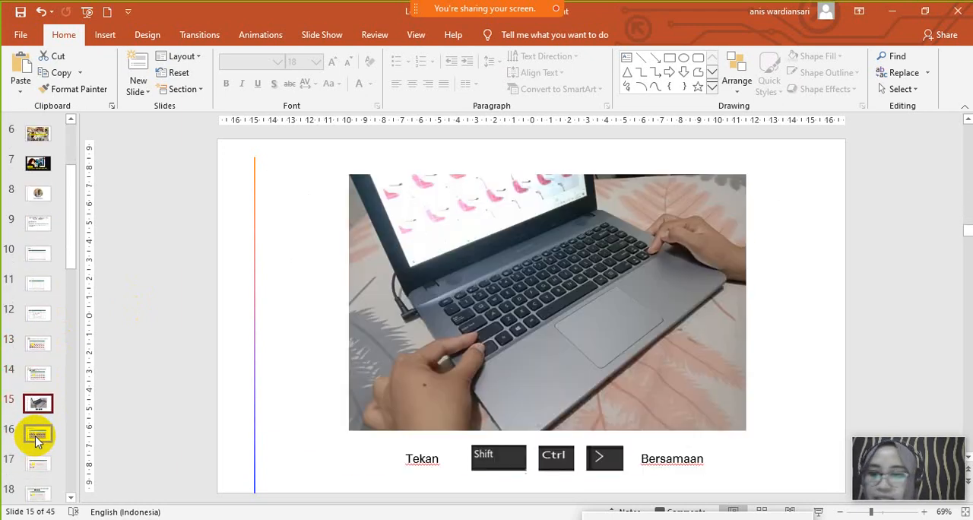
- Present slides 15 and 16 full screen, end the slide show, and return to the maximized Excel workbook
{"action": "left_click", "coordinate": [819, 514]}
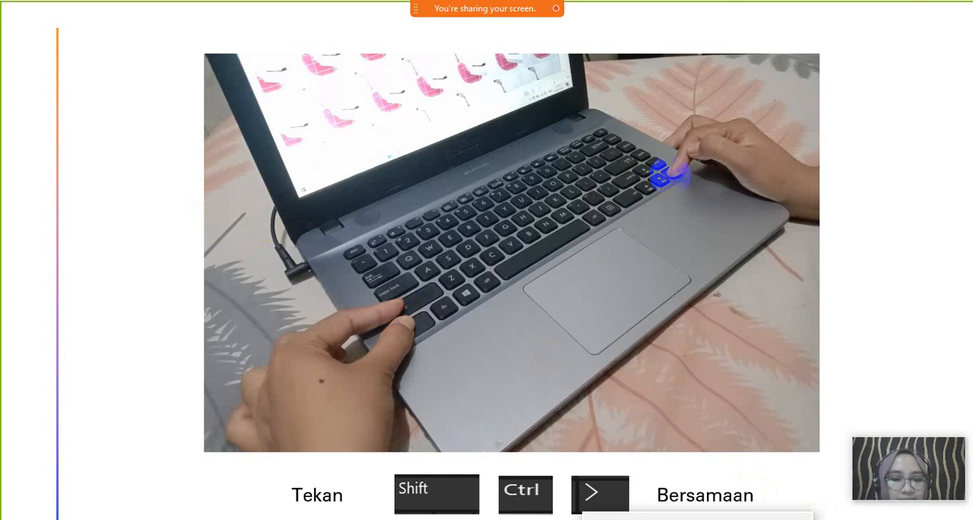
{"action": "left_click", "coordinate": [608, 155]}
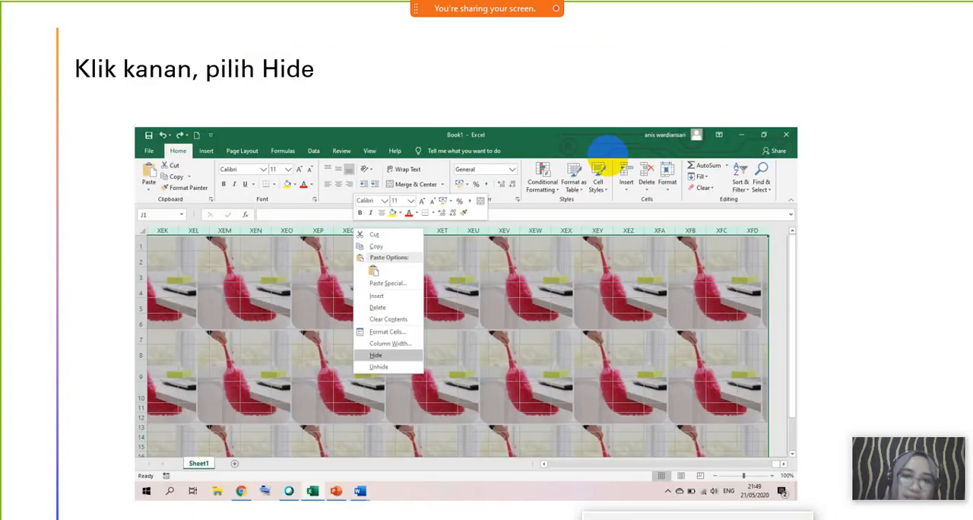
{"action": "key", "text": "Escape"}
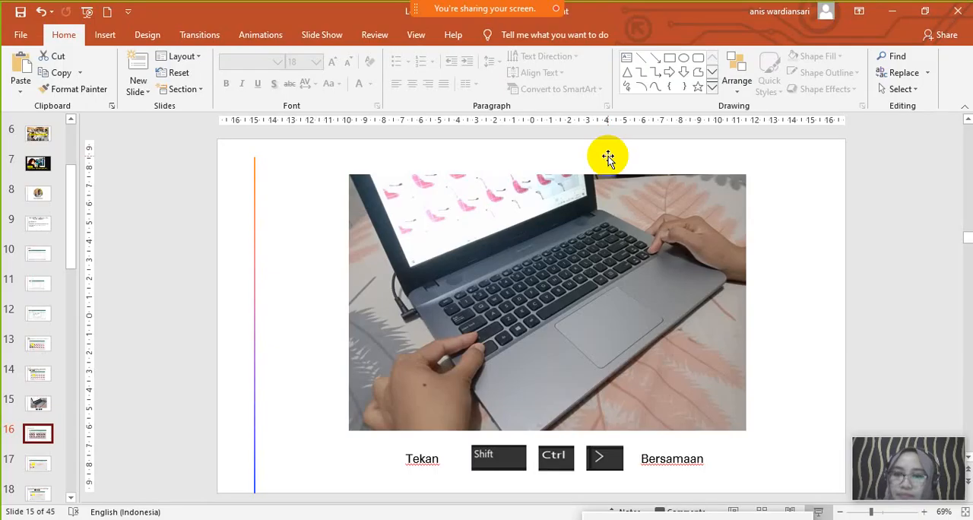
{"action": "left_click", "coordinate": [888, 10]}
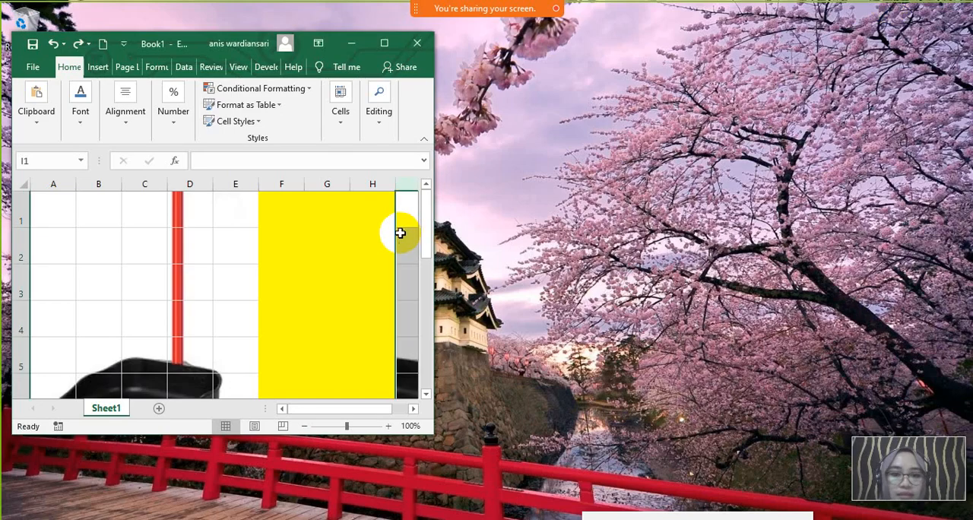
{"action": "left_click", "coordinate": [384, 42]}
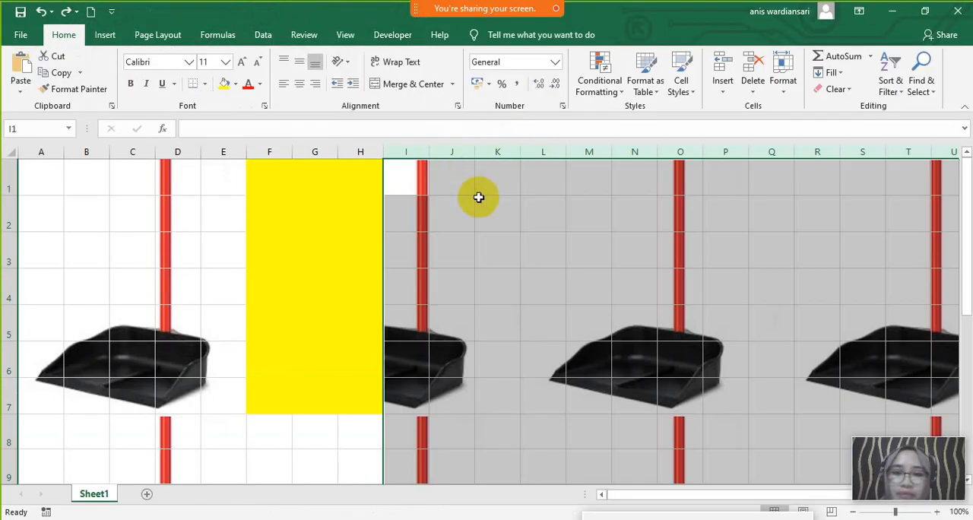
- Hide the selected columns from I to the end of the sheet, and select the entire row 8
{"action": "right_click", "coordinate": [630, 180]}
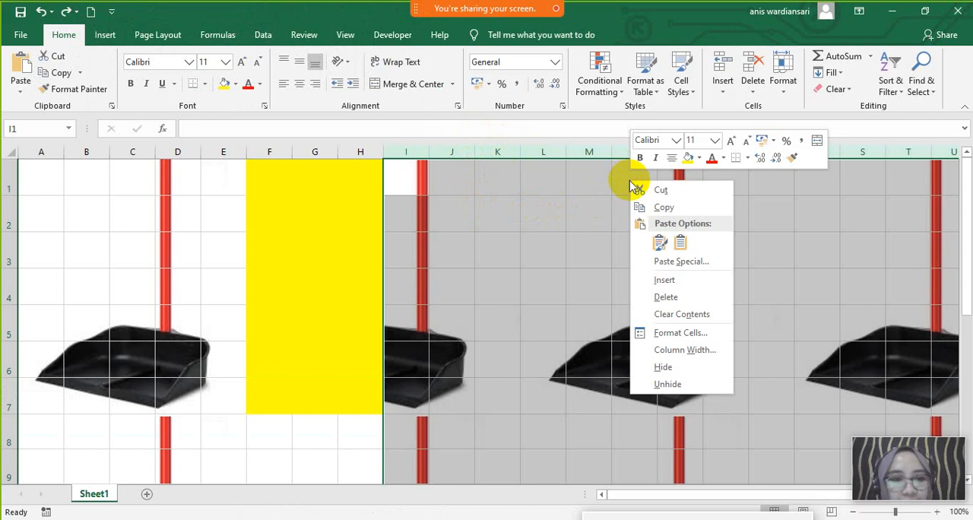
{"action": "left_click", "coordinate": [675, 368]}
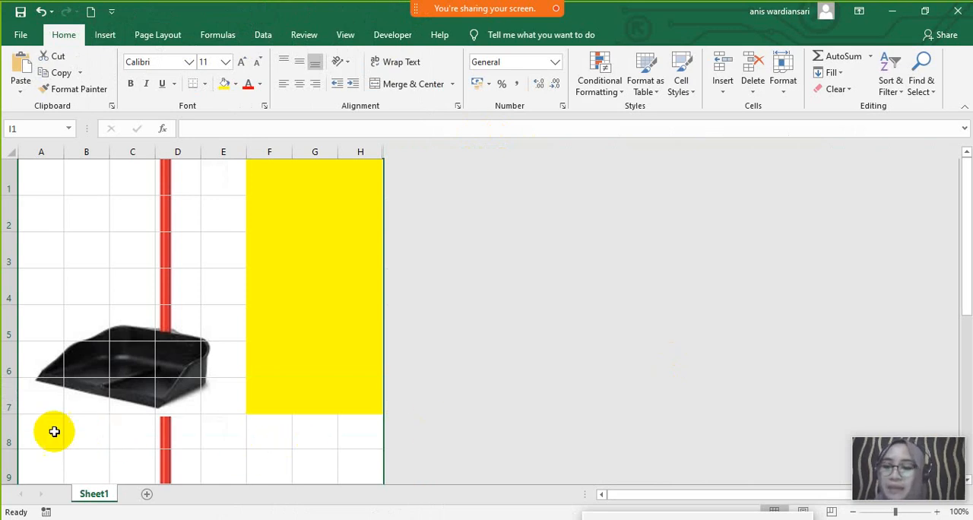
{"action": "left_click", "coordinate": [8, 431]}
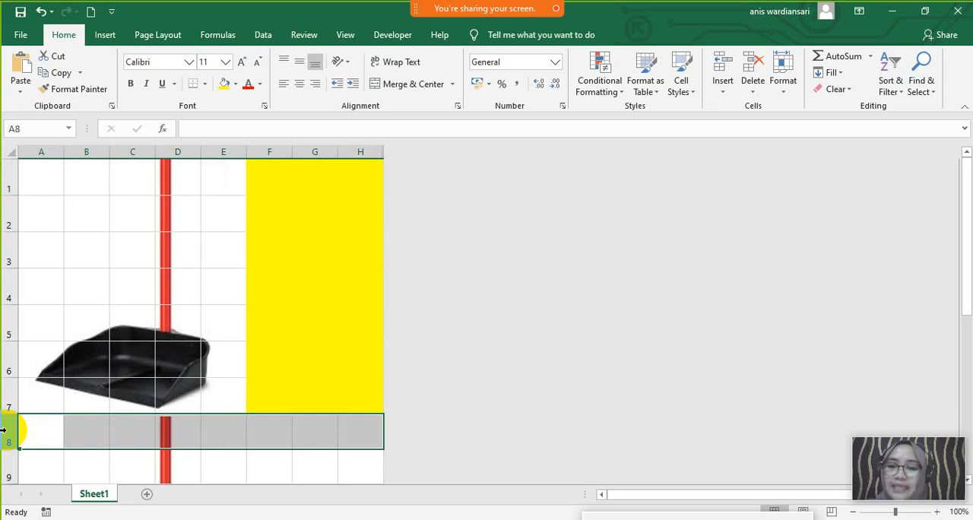
- Switch to the PowerPoint presentation, show slide 15 with the key combination for extending the selection, and return to the Excel workbook
{"action": "left_click", "coordinate": [296, 519]}
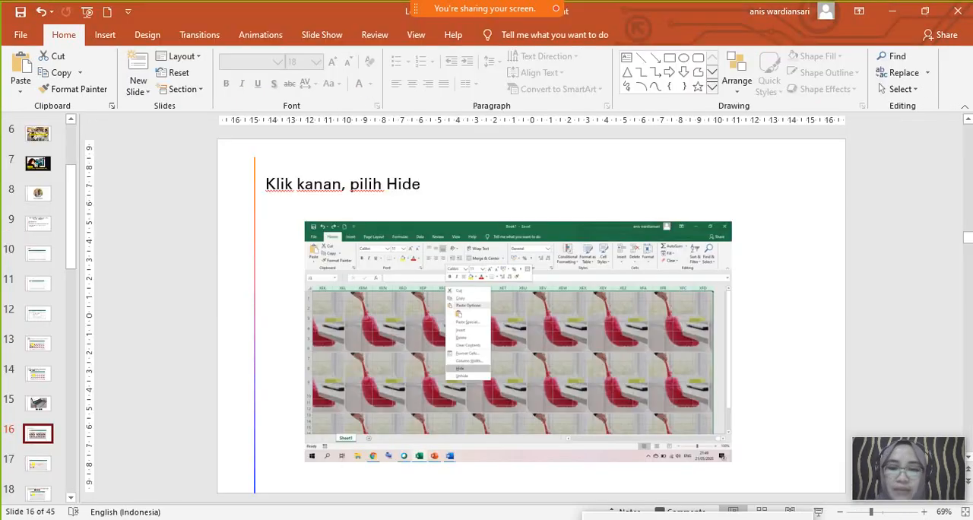
{"action": "left_click", "coordinate": [38, 401]}
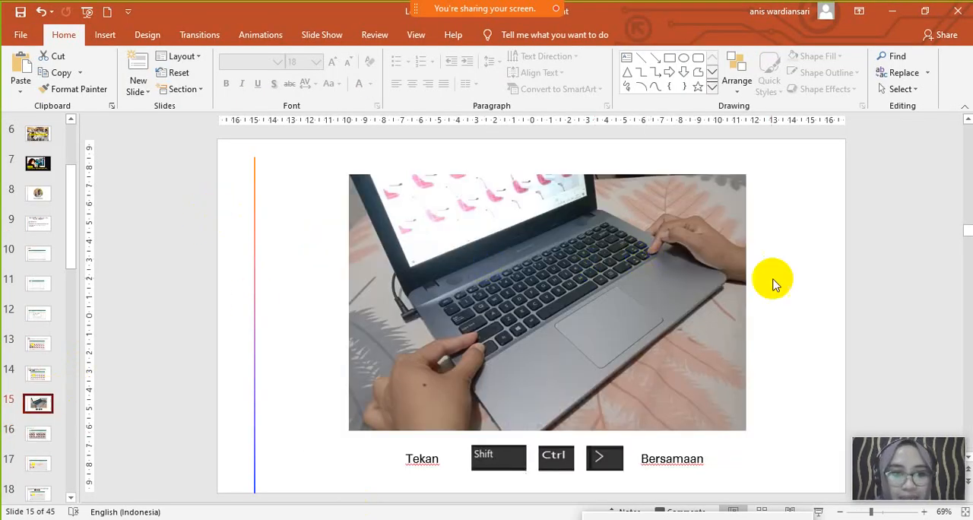
{"action": "left_click", "coordinate": [807, 293]}
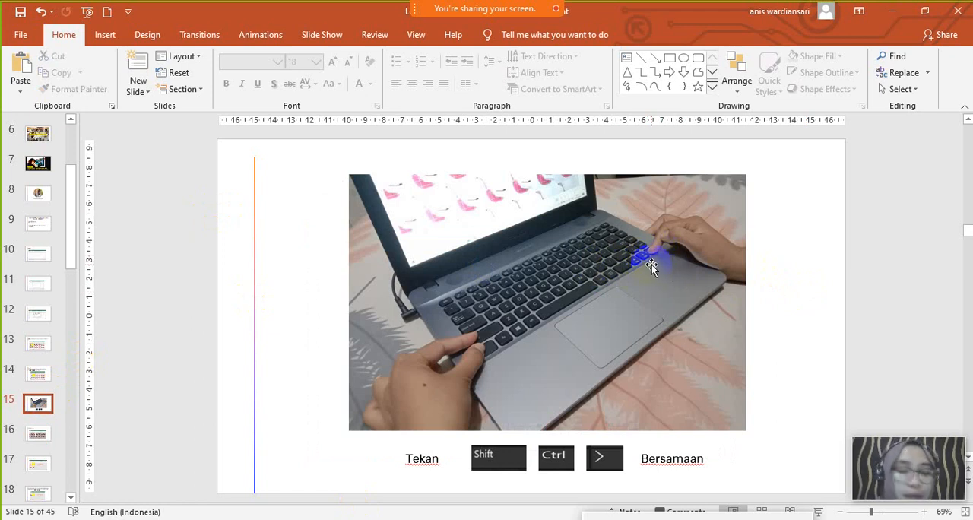
{"action": "left_click", "coordinate": [893, 16]}
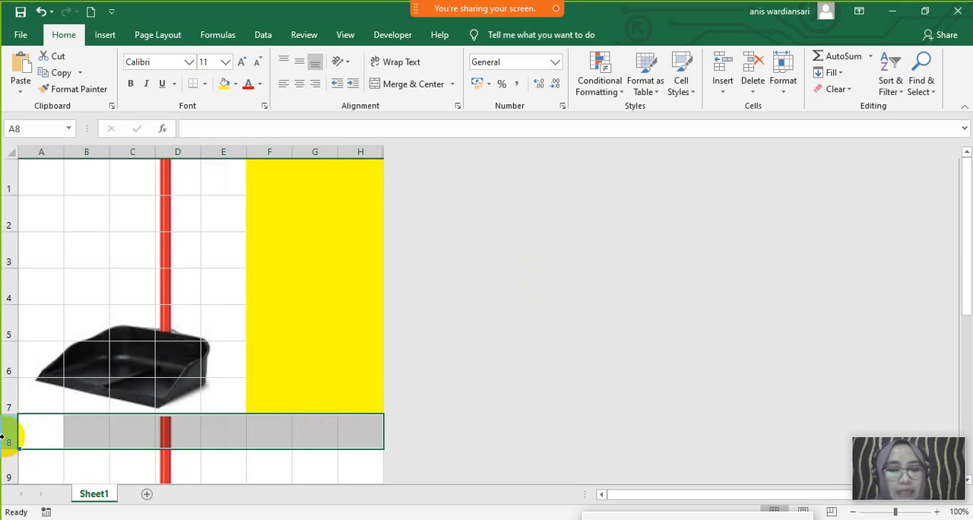
- Hide all rows from 8 to the end of the sheet
{"action": "key", "text": "ctrl+shift+Down"}
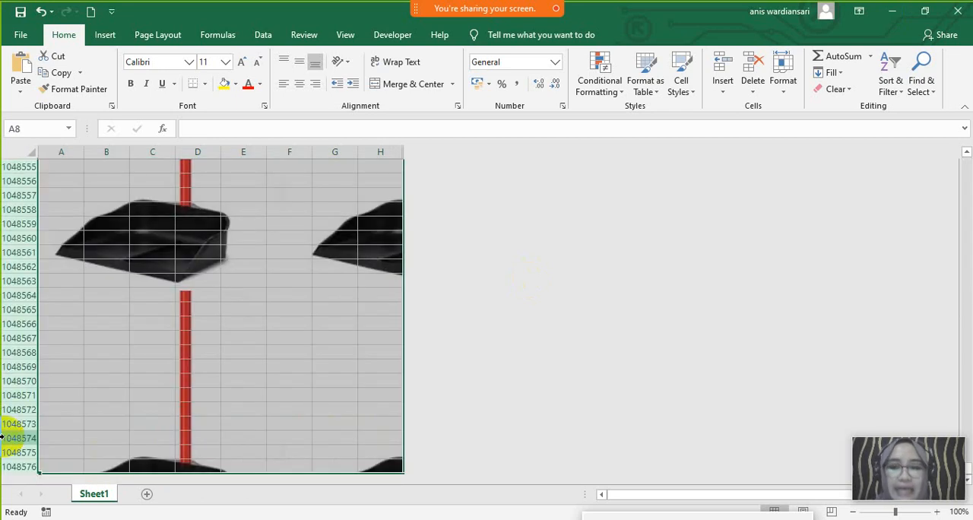
{"action": "right_click", "coordinate": [92, 229]}
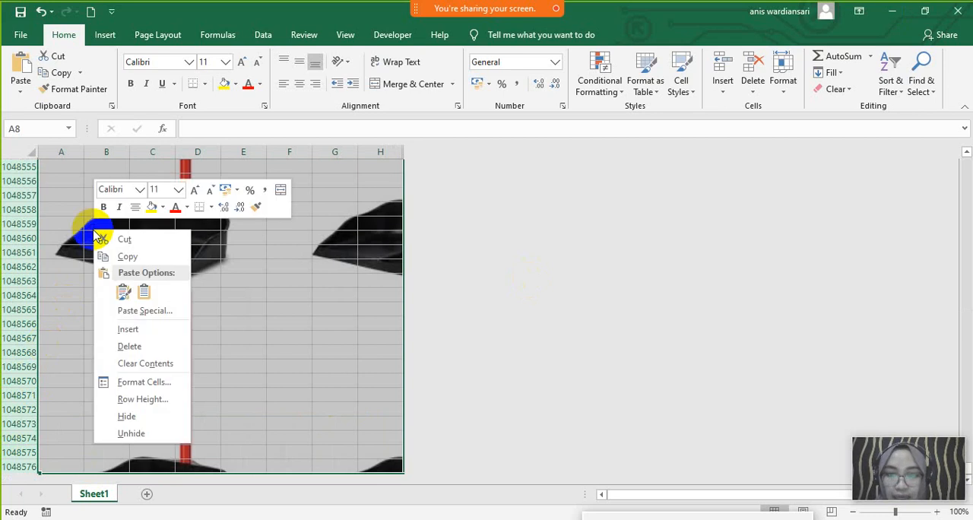
{"action": "left_click", "coordinate": [134, 416]}
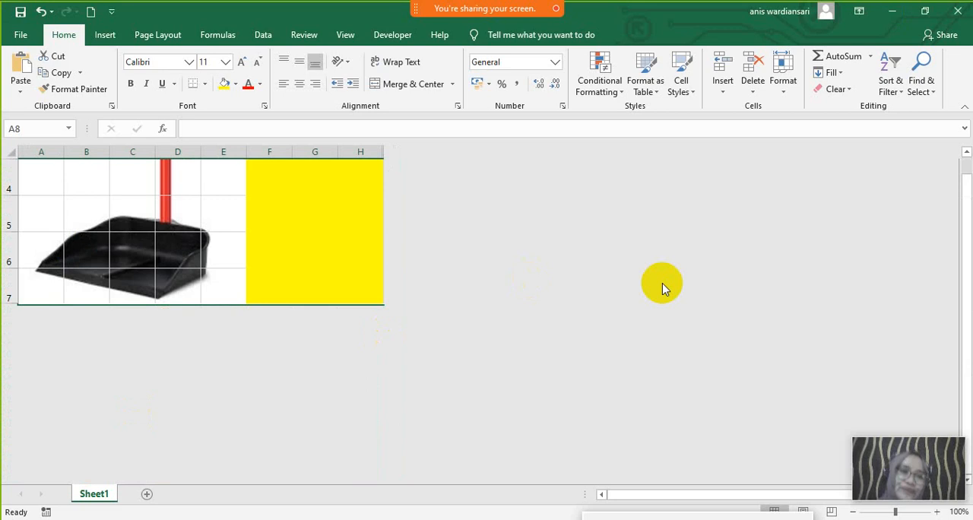
{"action": "left_click_drag", "start_coordinate": [963, 263], "coordinate": [966, 190]}
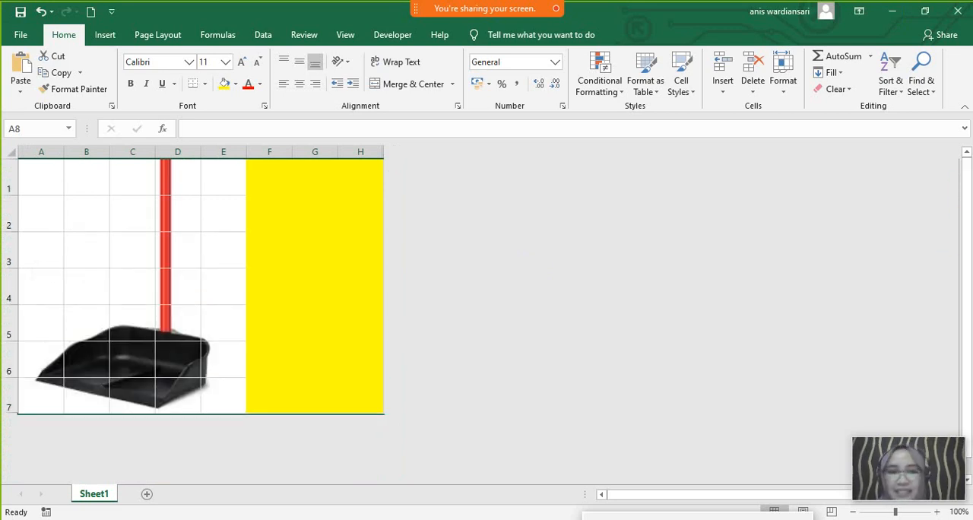
- Check the latest messages in the meeting chat and close the chat
{"action": "mouse_move", "coordinate": [508, 7]}
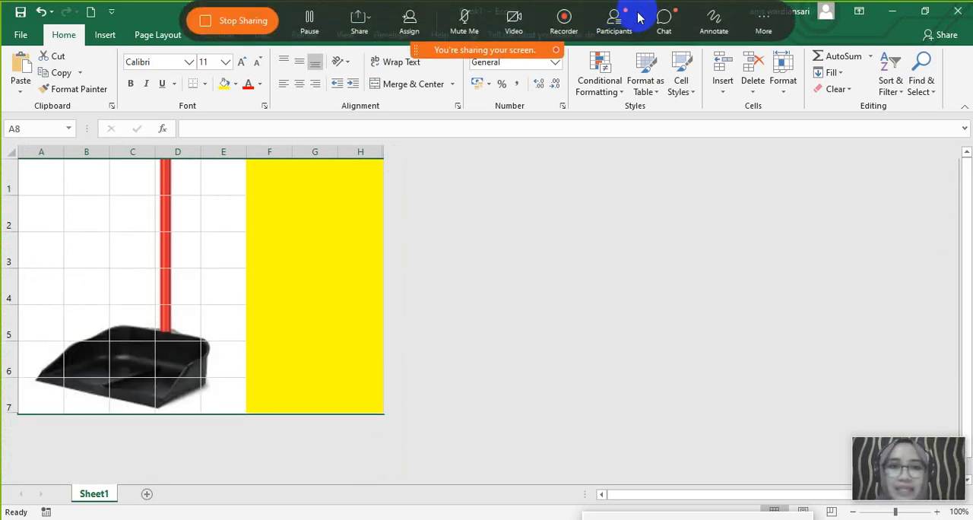
{"action": "left_click", "coordinate": [663, 21]}
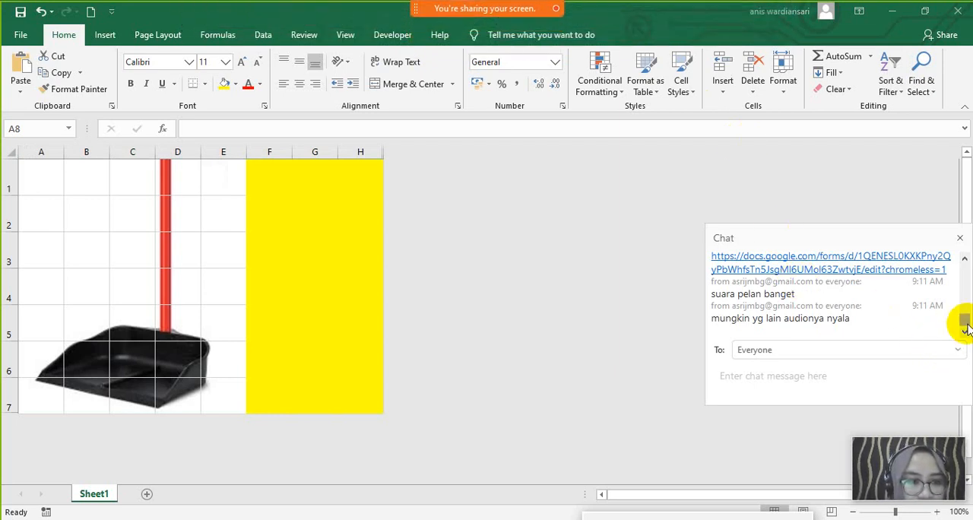
{"action": "left_click", "coordinate": [966, 321]}
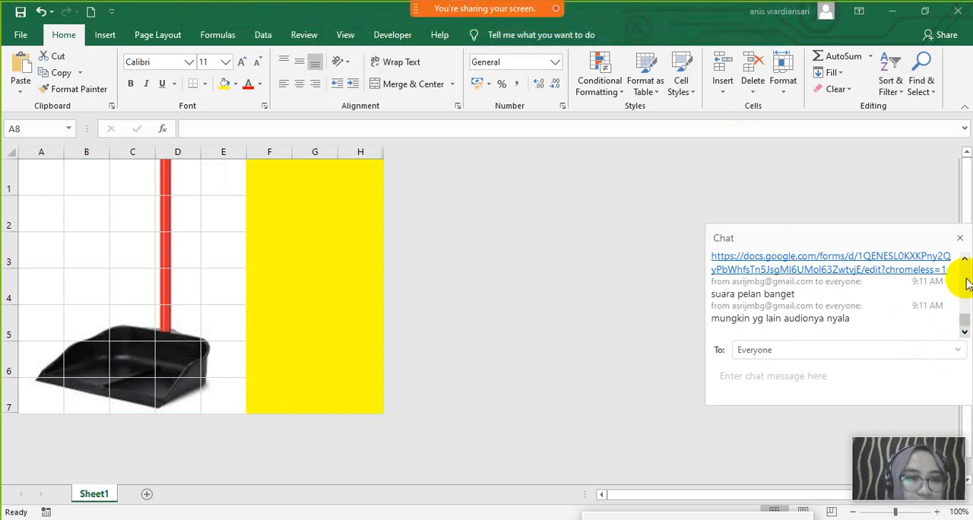
{"action": "left_click", "coordinate": [962, 237]}
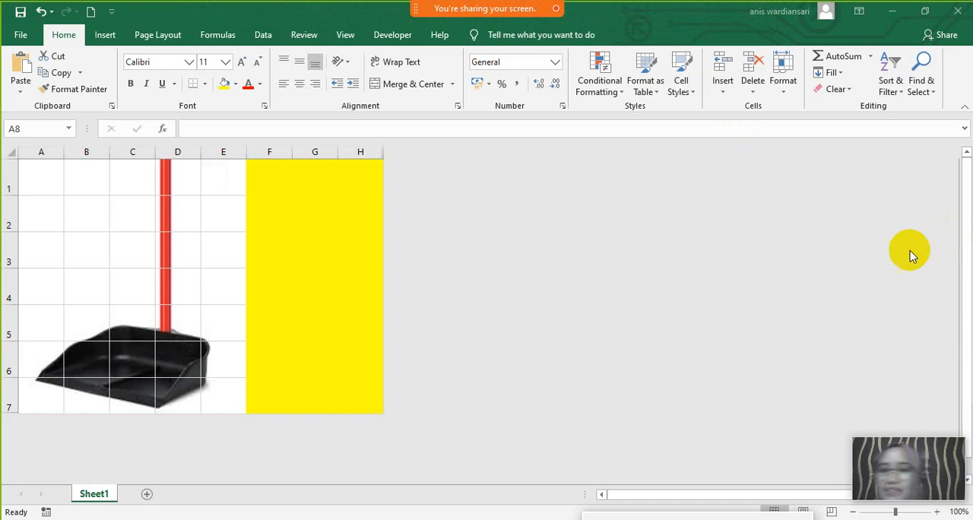
- Enter the question "CLEANING EQUIPMENT APAKAH AKU?" in cell G1 of the yellow area
{"action": "left_click", "coordinate": [137, 232]}
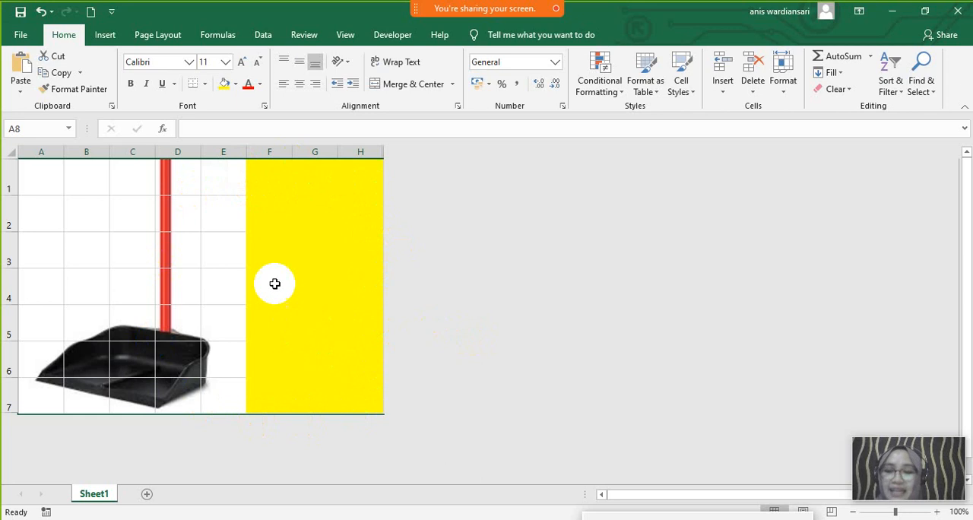
{"action": "left_click", "coordinate": [316, 177]}
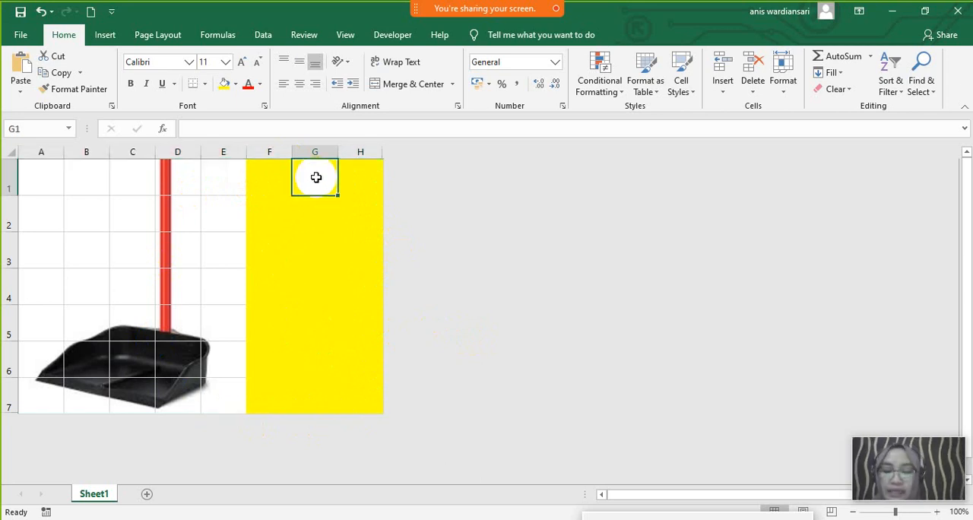
{"action": "type", "text": "c"}
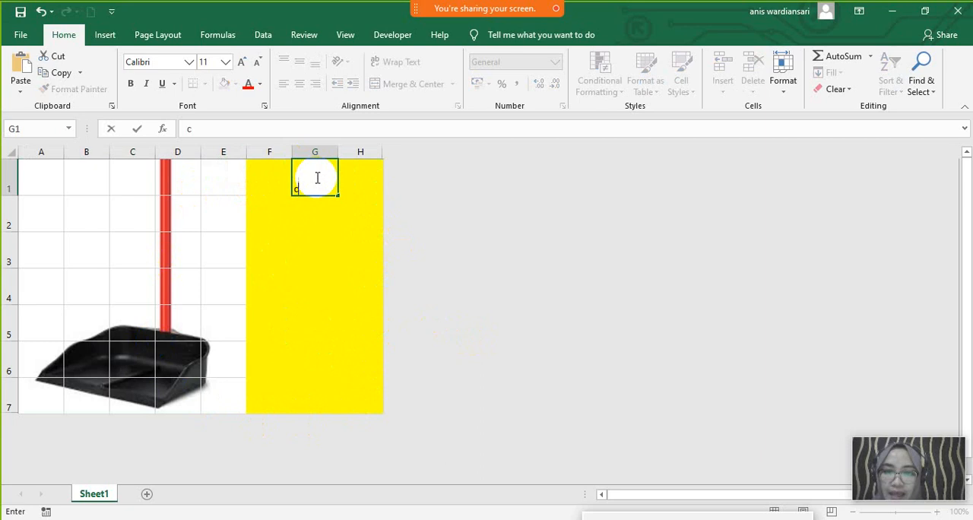
{"action": "key", "text": "BackSpace"}
{"action": "type", "text": "CLE"}
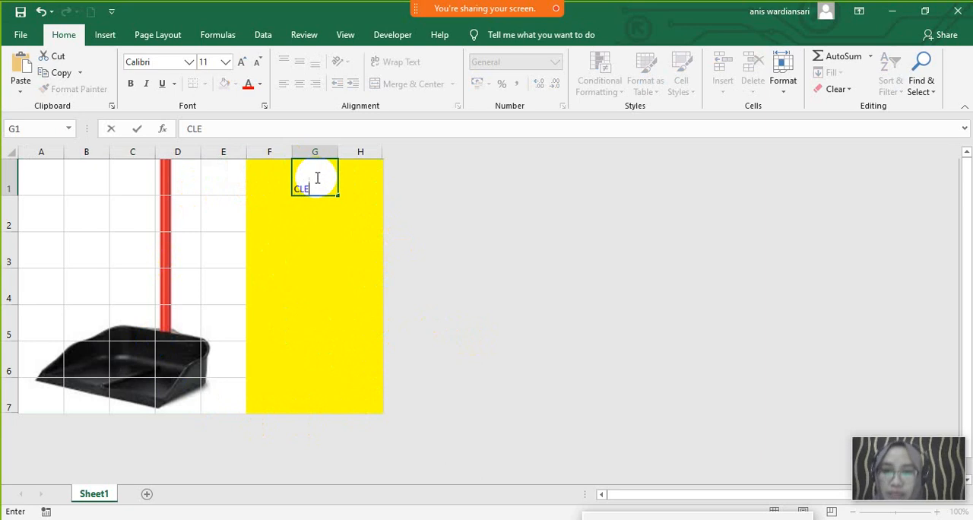
{"action": "type", "text": "ANING EQ"}
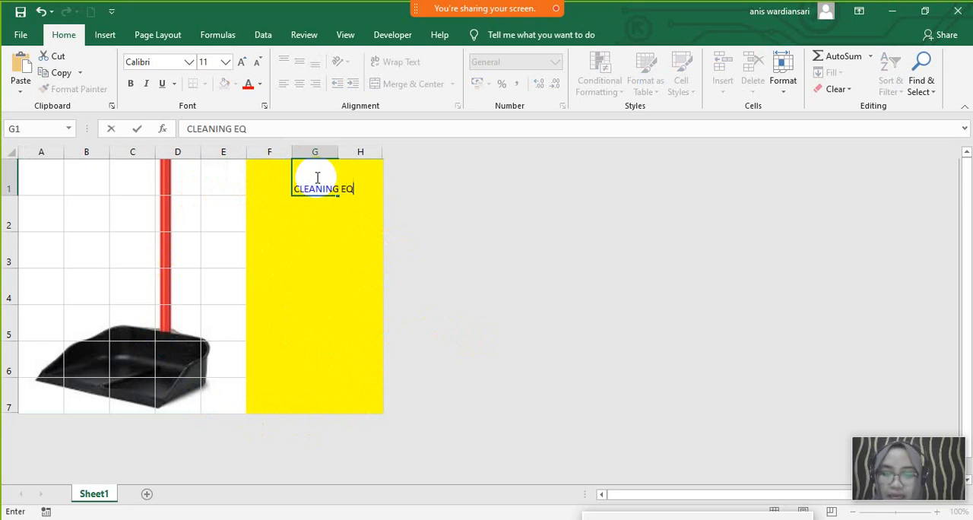
{"action": "type", "text": "UIPMENT"}
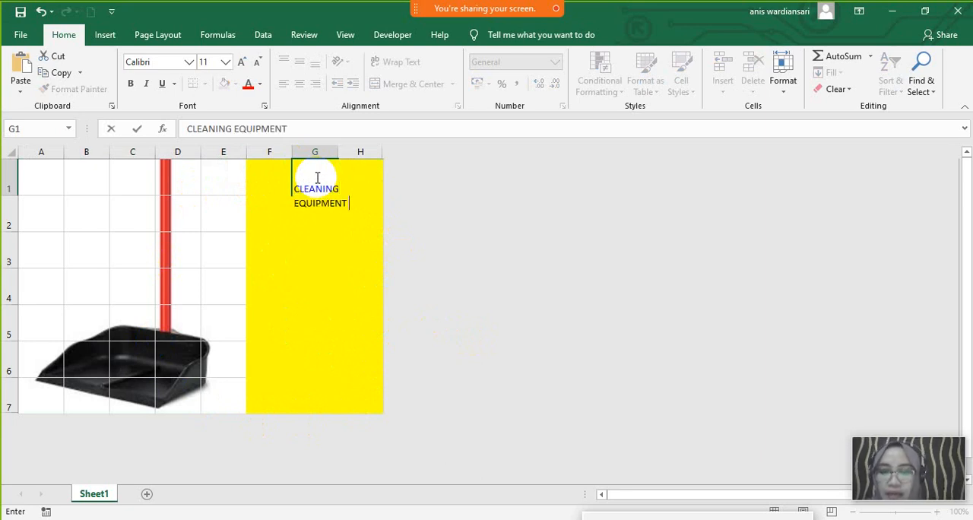
{"action": "type", "text": " APAKAH A"}
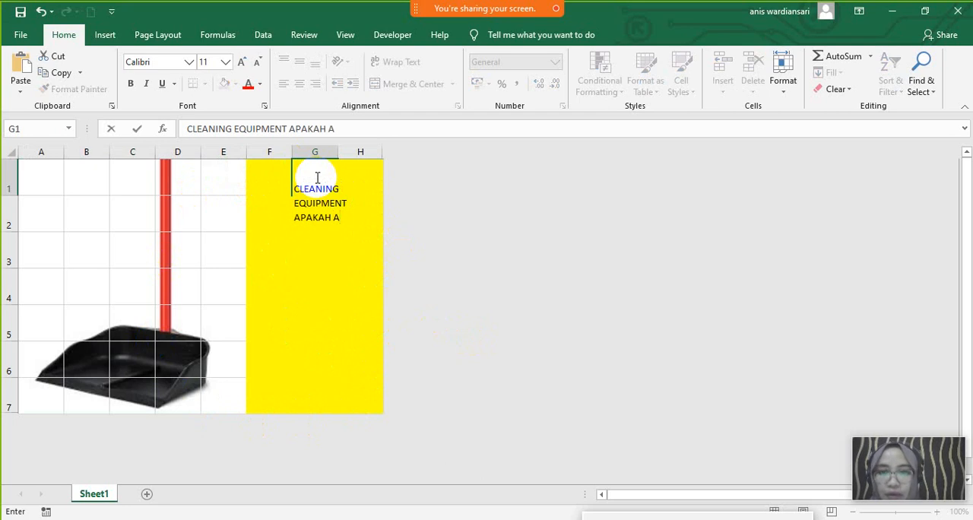
{"action": "type", "text": "KU"}
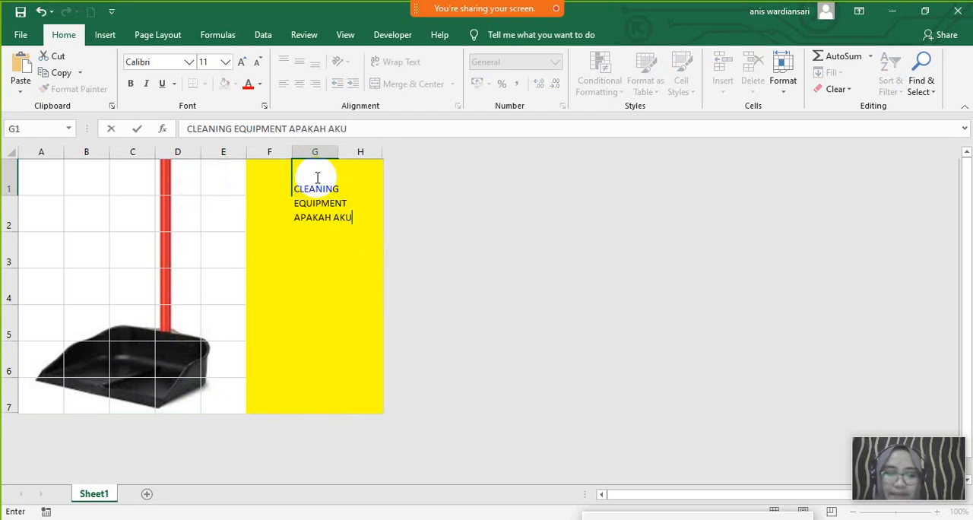
{"action": "key", "text": "Return"}
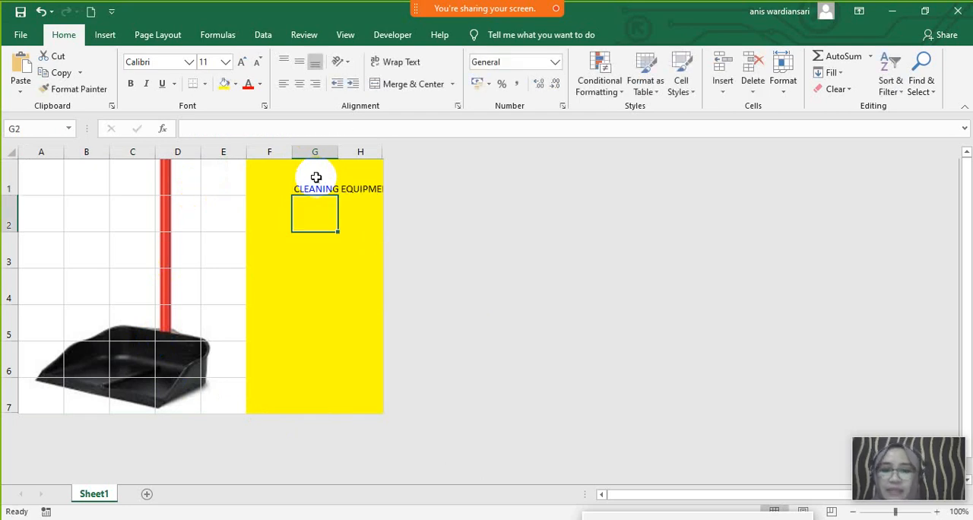
- Center the question in G1 horizontally and vertically, and make it bold
{"action": "left_click", "coordinate": [318, 182]}
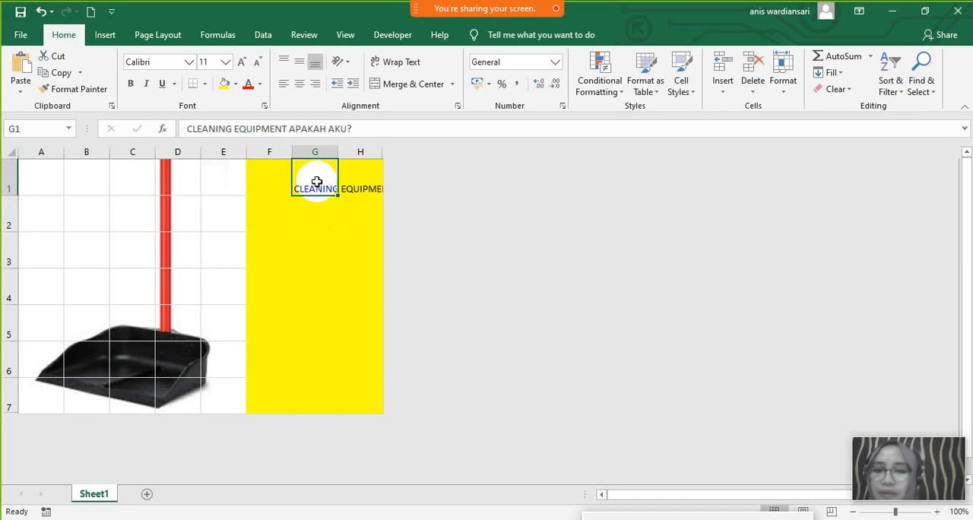
{"action": "left_click", "coordinate": [300, 85]}
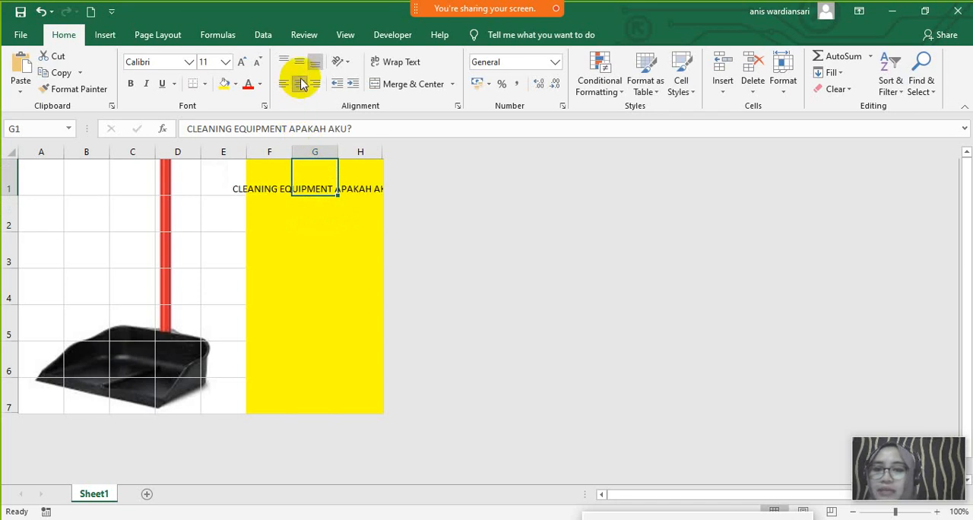
{"action": "left_click", "coordinate": [300, 63]}
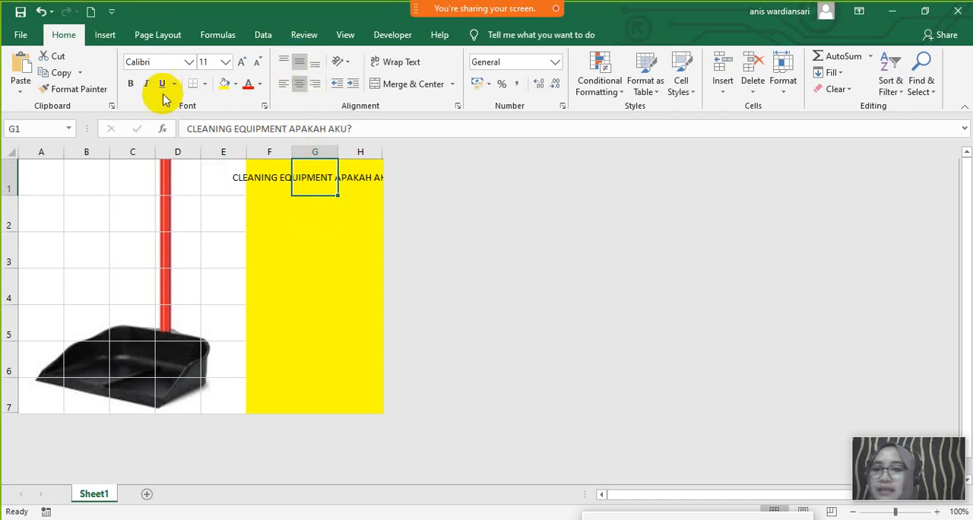
{"action": "left_click", "coordinate": [134, 85]}
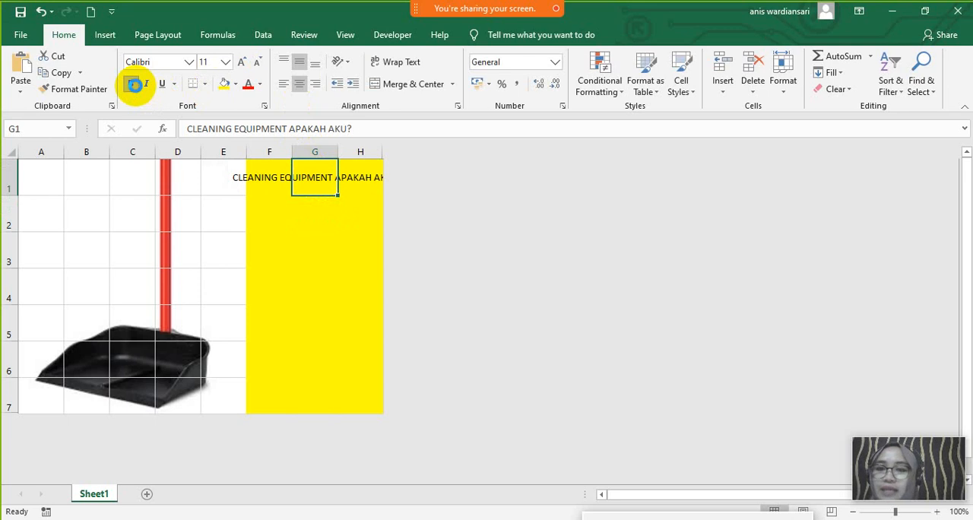
- Widen columns F to H equally so the whole question fits inside the yellow area
{"action": "left_click_drag", "start_coordinate": [266, 152], "coordinate": [357, 149]}
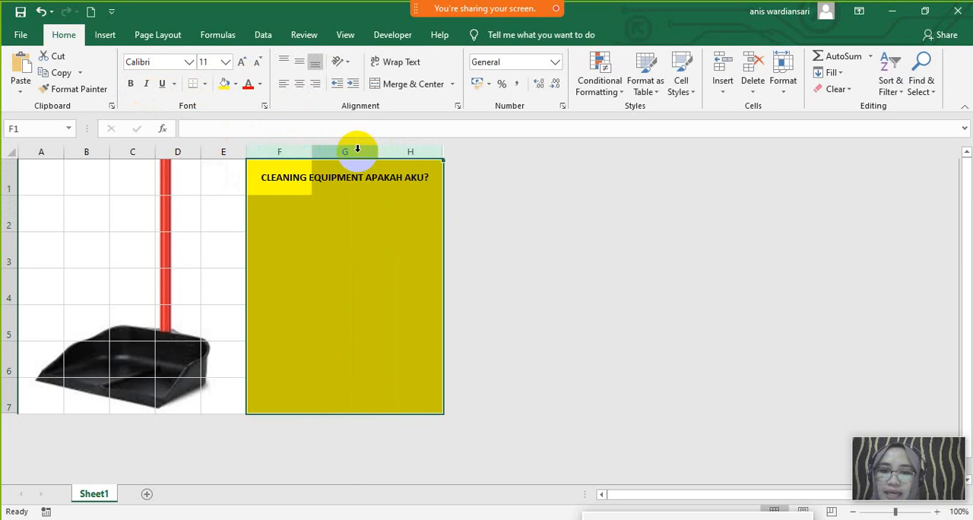
{"action": "left_click", "coordinate": [368, 235]}
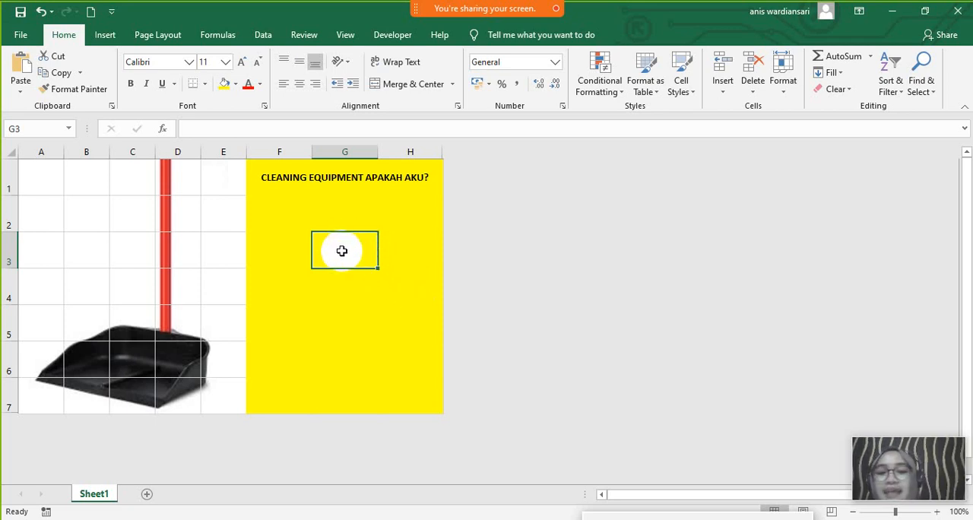
- Show the Developer commands on the ribbon, and return to the Home commands
{"action": "left_click", "coordinate": [388, 37]}
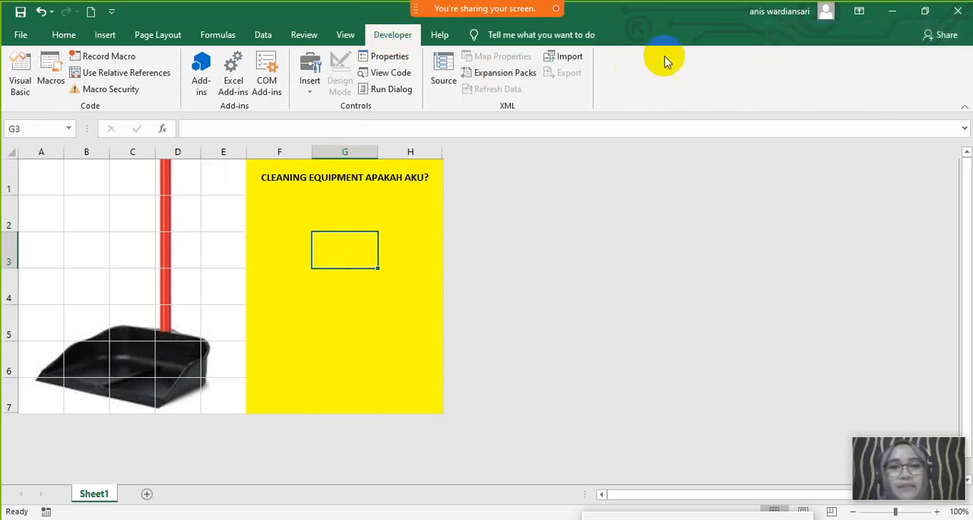
{"action": "left_click", "coordinate": [345, 35]}
{"action": "left_click", "coordinate": [65, 35]}
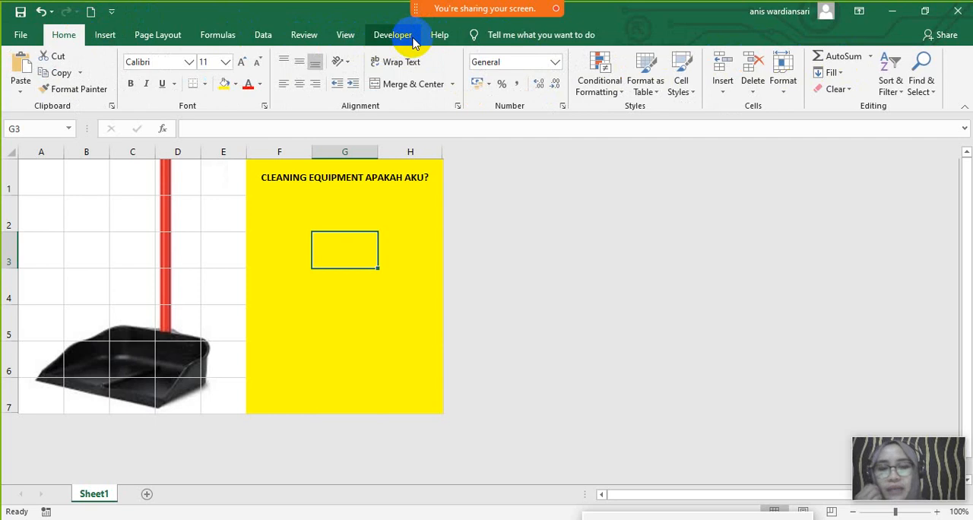
- Turn off the Developer tab in the ribbon customization options and apply the change
{"action": "right_click", "coordinate": [951, 82]}
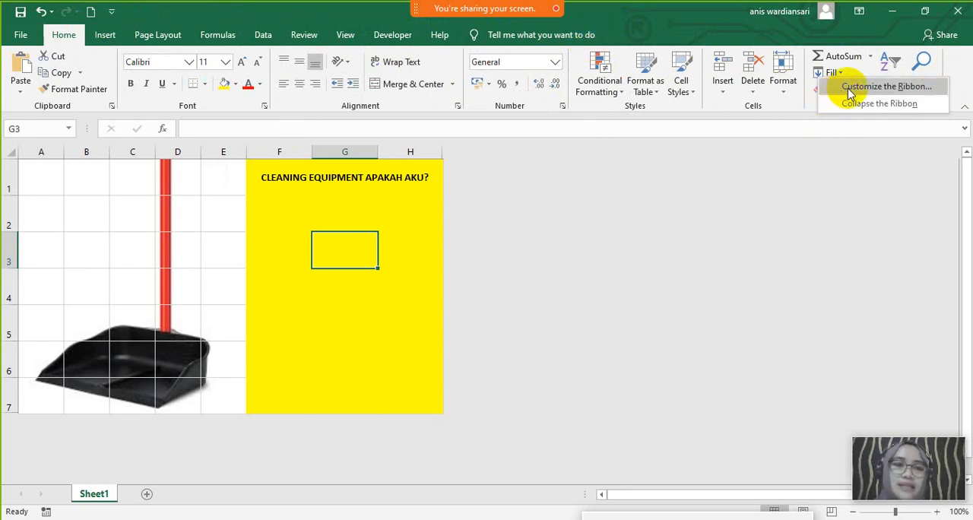
{"action": "left_click", "coordinate": [882, 87]}
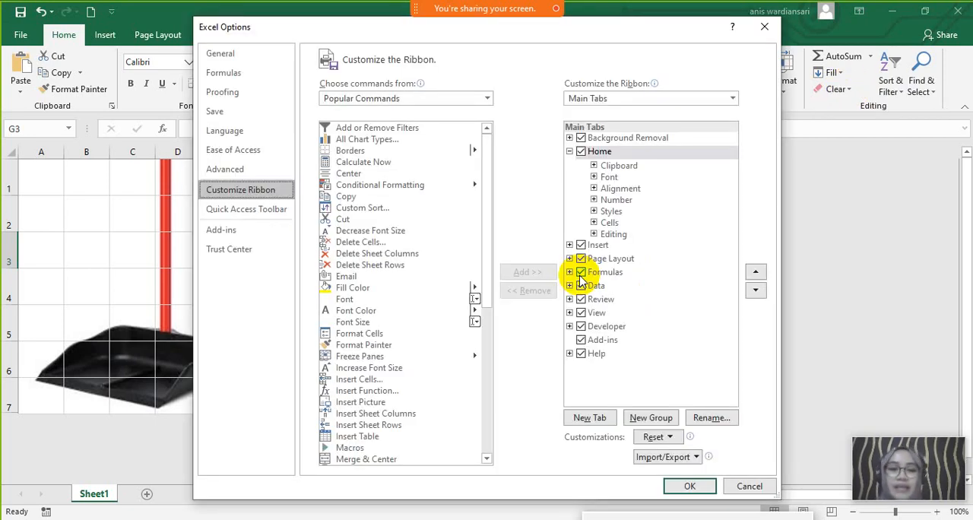
{"action": "left_click", "coordinate": [583, 328]}
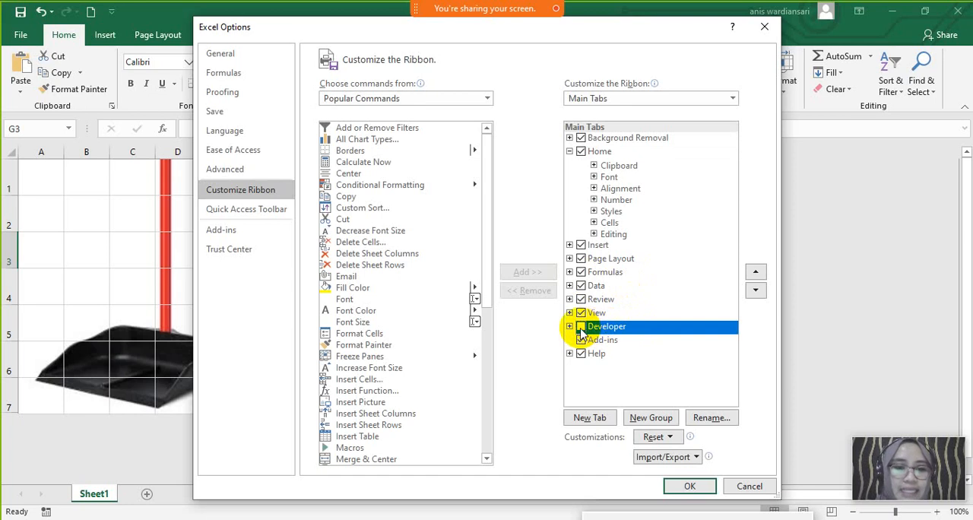
{"action": "left_click", "coordinate": [581, 327]}
{"action": "left_click", "coordinate": [581, 327]}
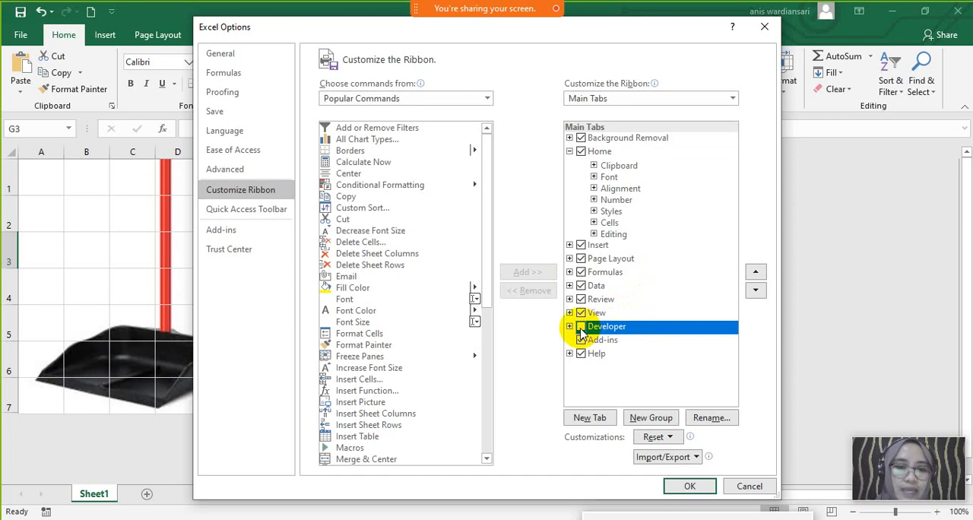
{"action": "left_click", "coordinate": [690, 486]}
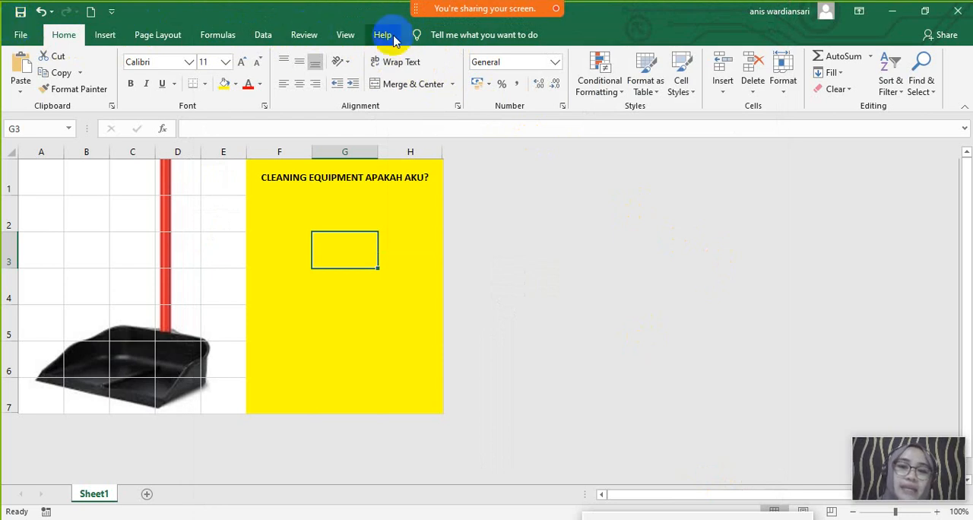
- Turn the Developer tab back on in the ribbon customization options and apply the change
{"action": "right_click", "coordinate": [954, 77]}
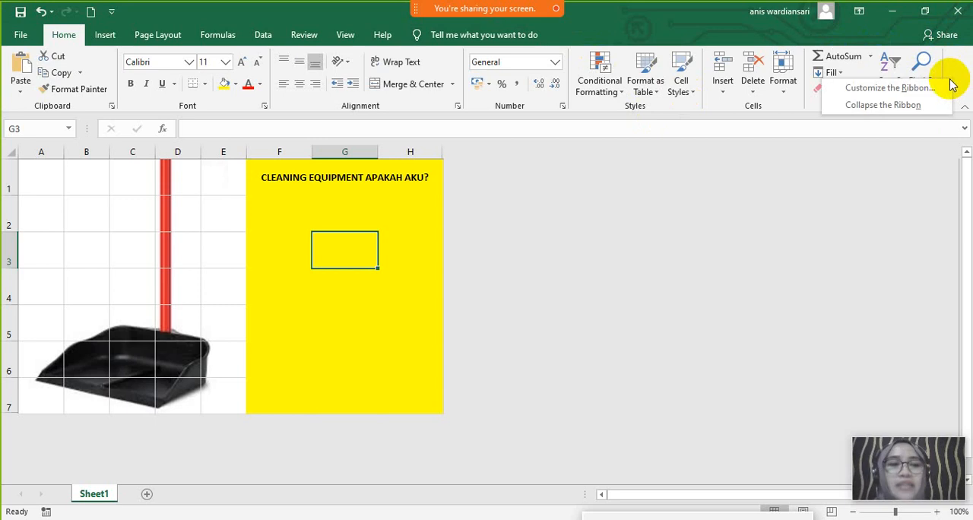
{"action": "left_click", "coordinate": [888, 88]}
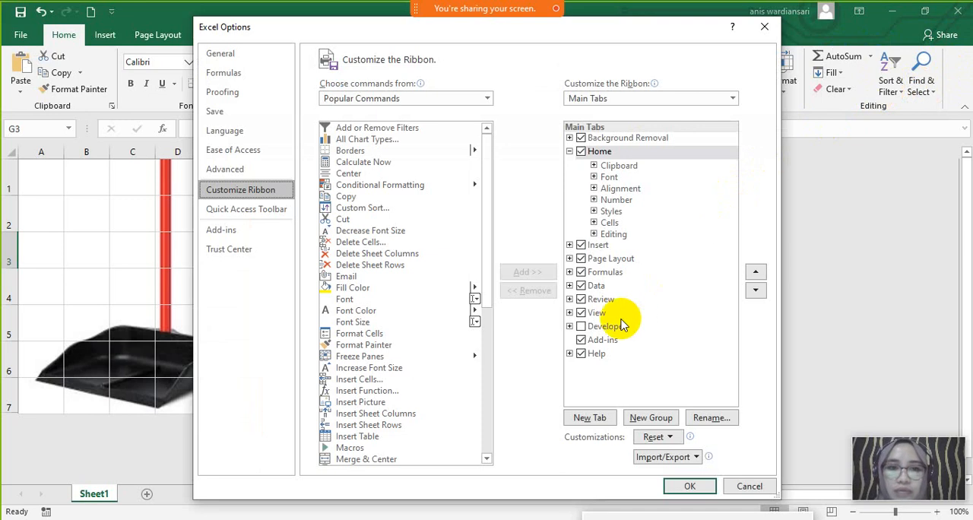
{"action": "left_click", "coordinate": [582, 327]}
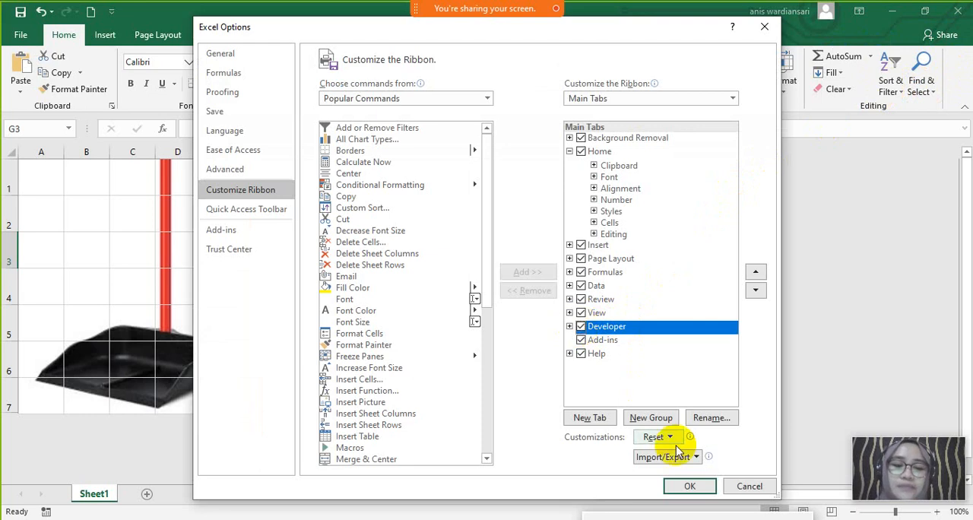
{"action": "left_click", "coordinate": [687, 483]}
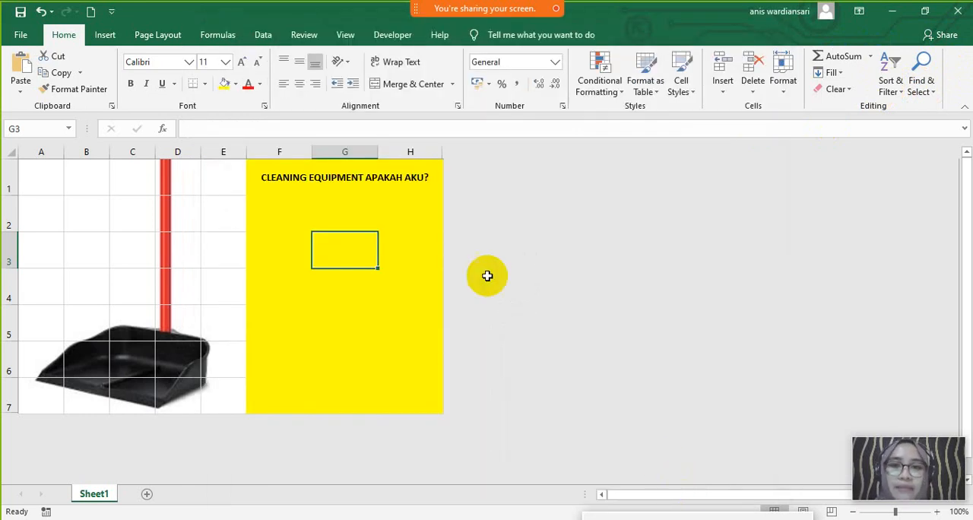
- Insert a Spin Button form control directly below cell G3, as wide as column G and reaching into row 6
{"action": "left_click", "coordinate": [388, 39]}
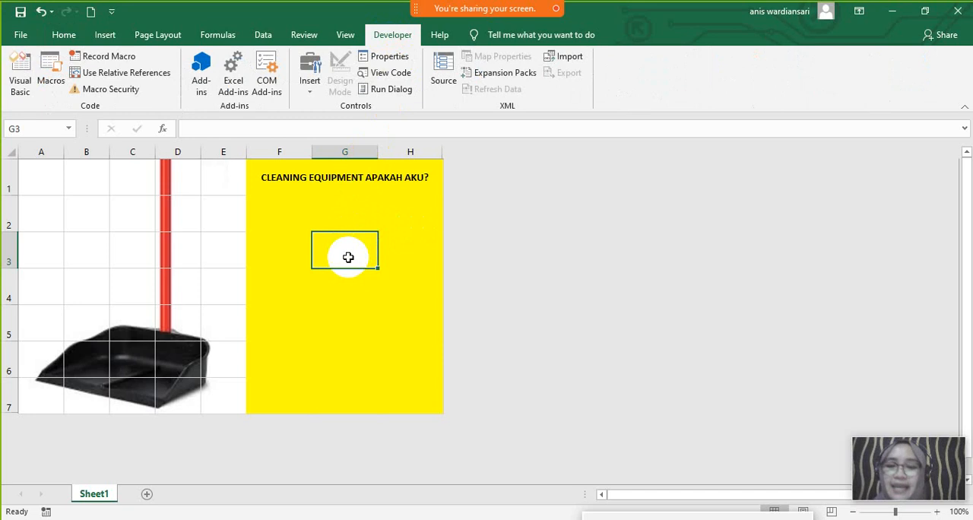
{"action": "left_click", "coordinate": [422, 257]}
{"action": "left_click", "coordinate": [359, 257]}
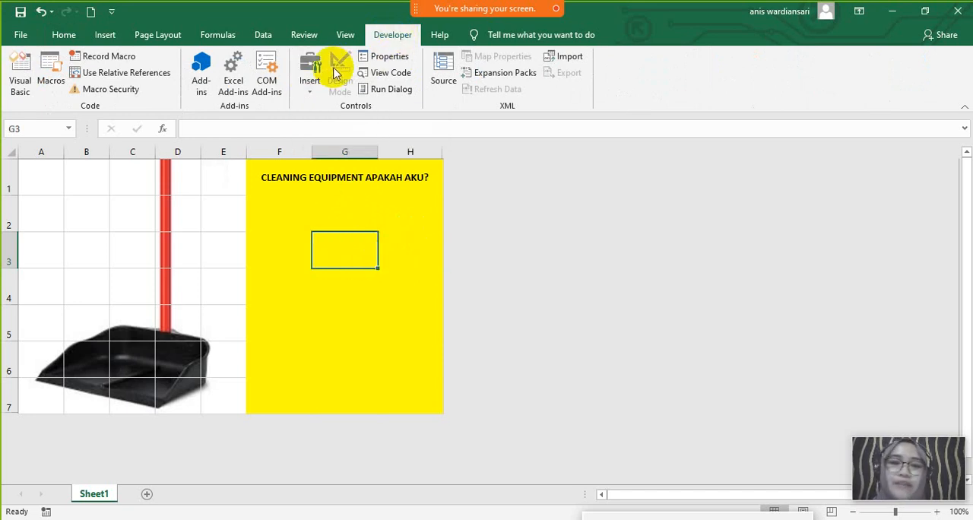
{"action": "left_click", "coordinate": [311, 81]}
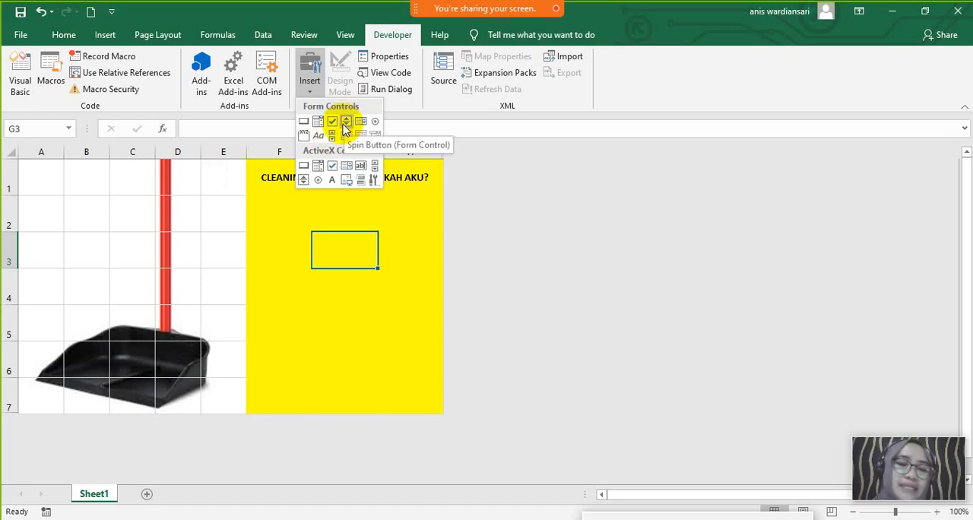
{"action": "left_click", "coordinate": [346, 129]}
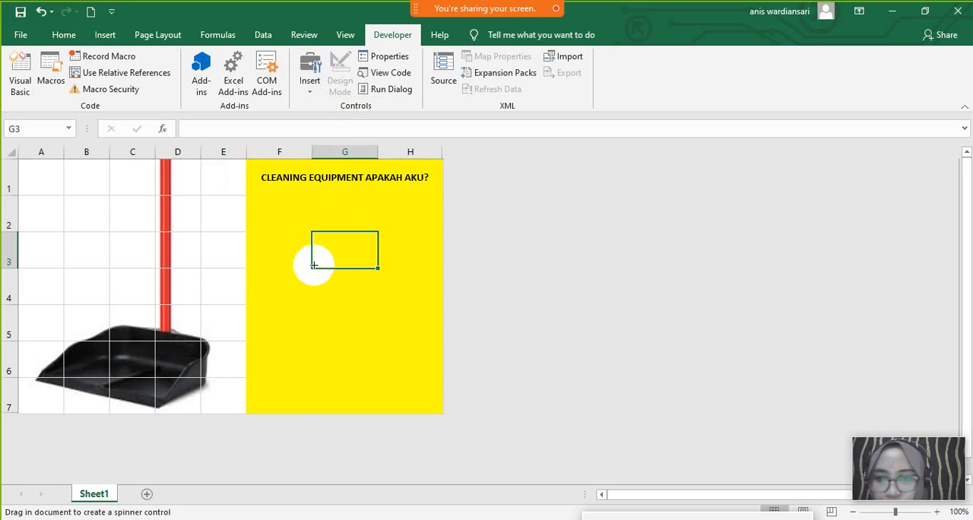
{"action": "left_click_drag", "start_coordinate": [312, 271], "coordinate": [378, 356]}
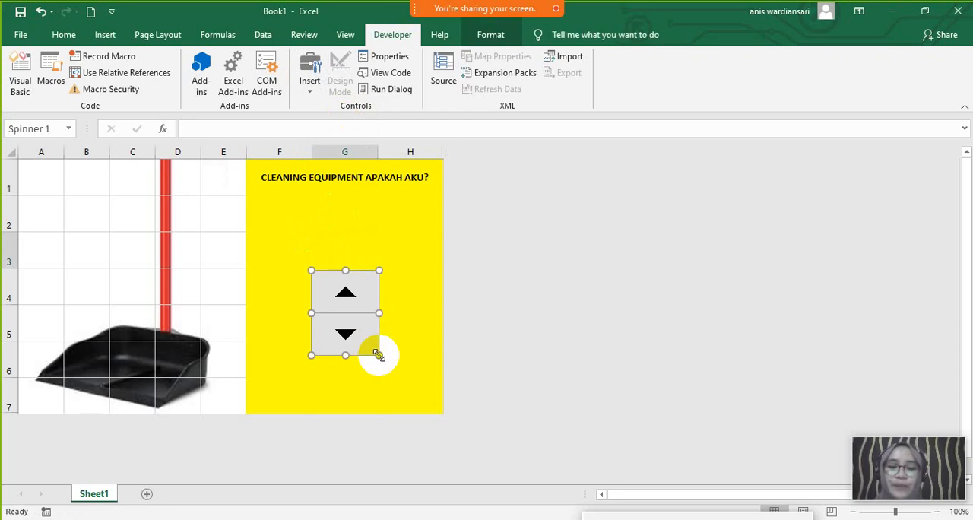
- Open the spin button's Format Control settings and set its maximum value to 40
{"action": "right_click", "coordinate": [344, 320]}
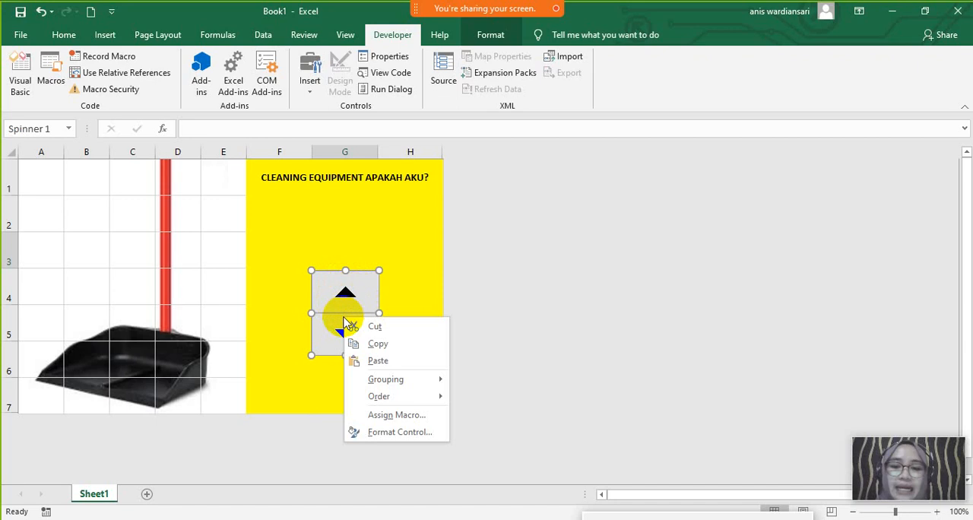
{"action": "left_click", "coordinate": [401, 433]}
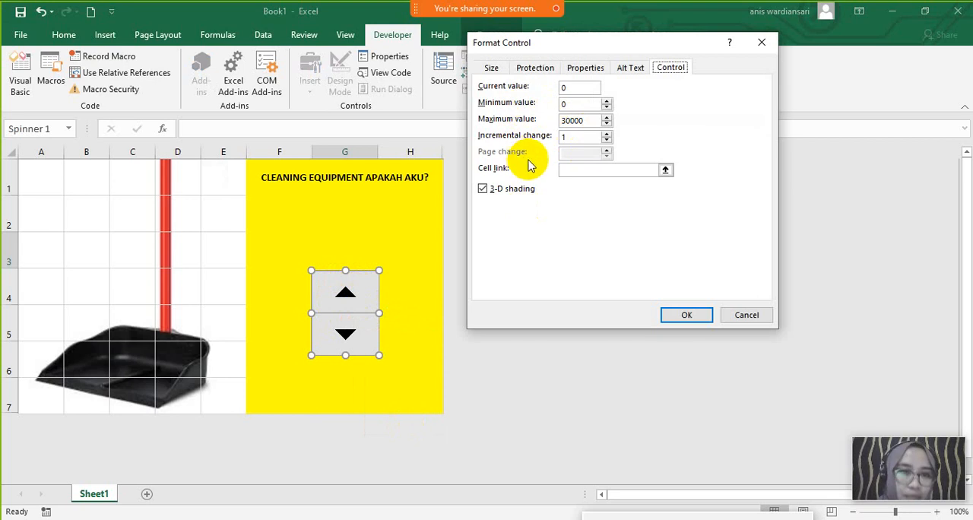
{"action": "left_click", "coordinate": [576, 90]}
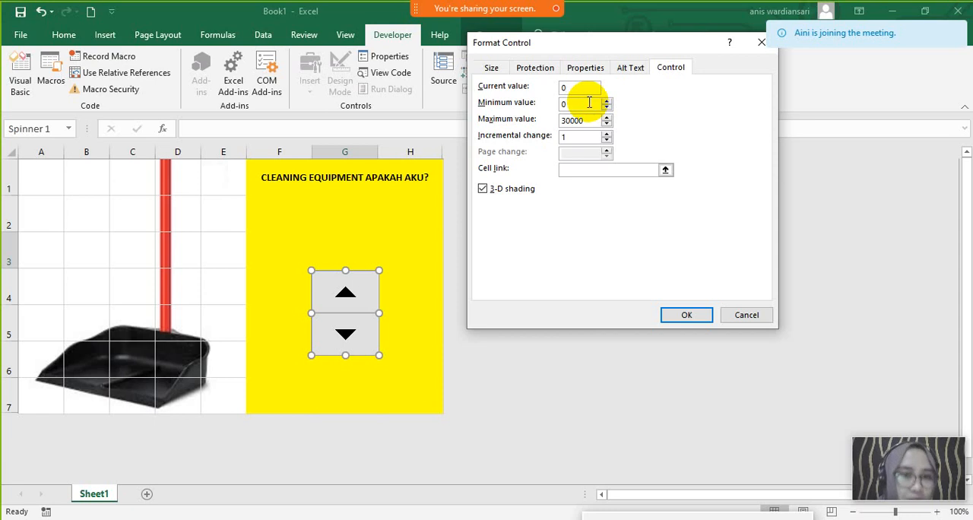
{"action": "left_click", "coordinate": [591, 125]}
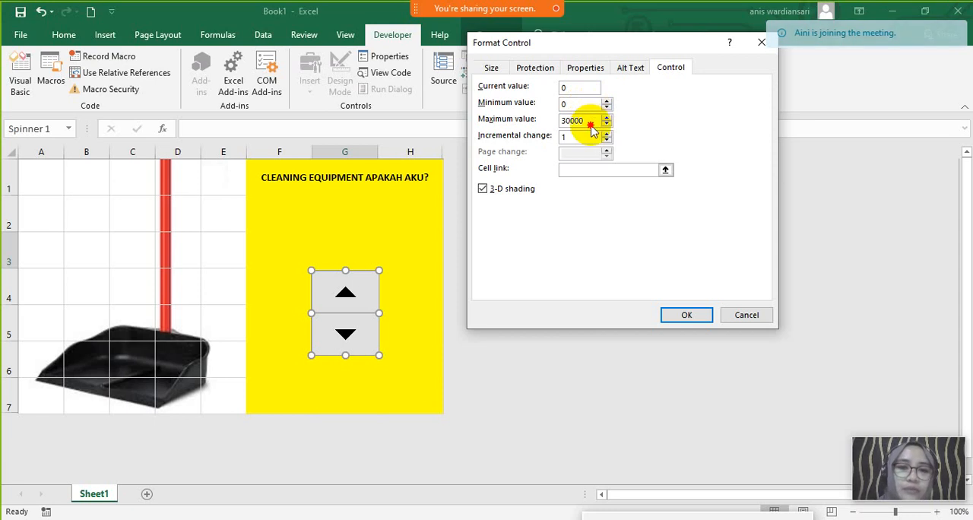
{"action": "left_click_drag", "start_coordinate": [592, 128], "coordinate": [559, 122]}
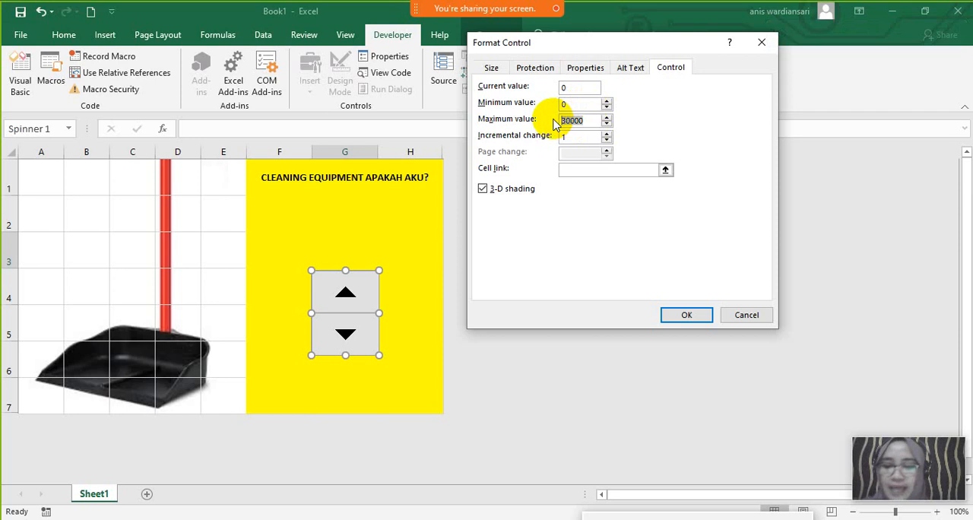
{"action": "type", "text": "40"}
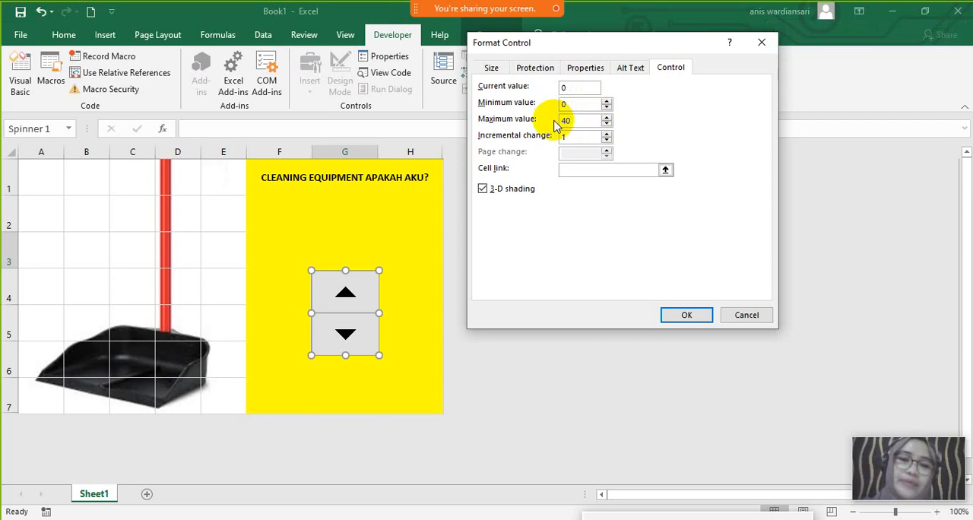
- Set the spin button's incremental change to 10
{"action": "left_click", "coordinate": [573, 135]}
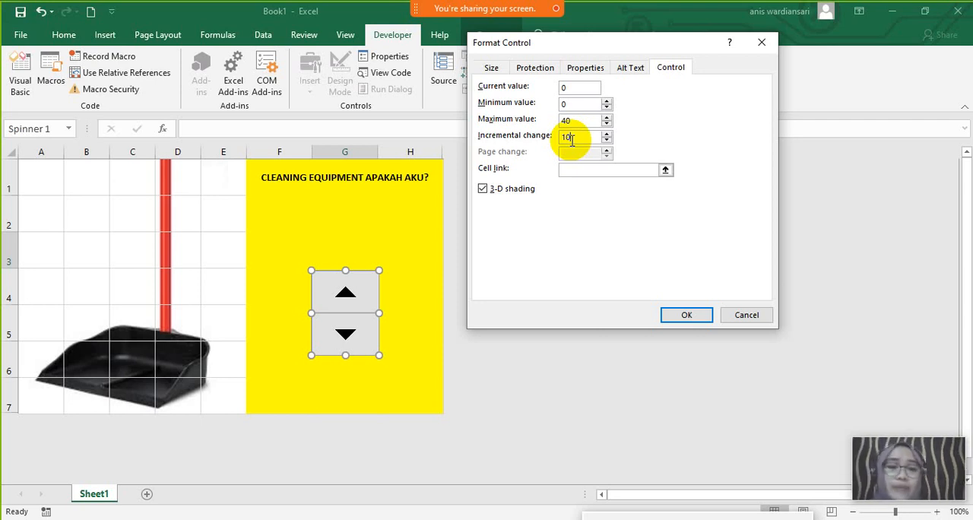
{"action": "left_click", "coordinate": [580, 123]}
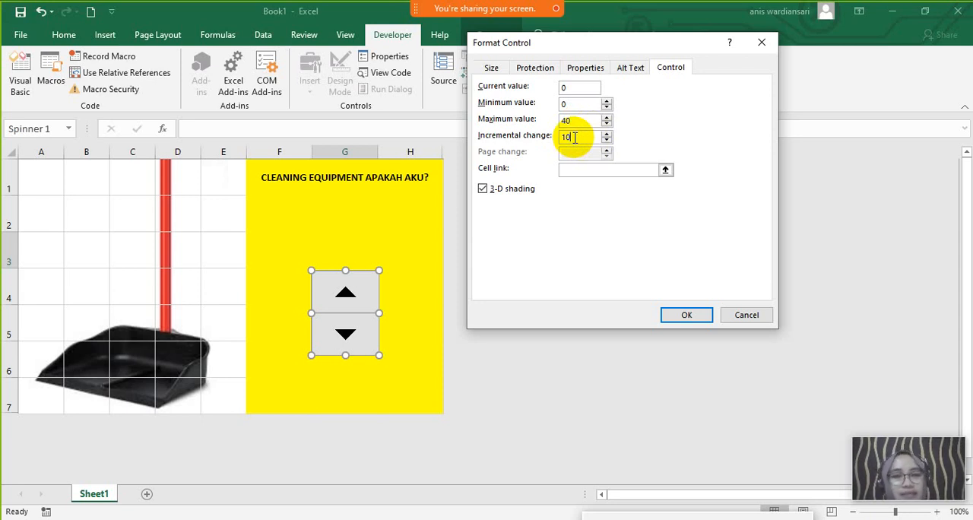
{"action": "key", "text": "BackSpace"}
{"action": "key", "text": "BackSpace"}
{"action": "type", "text": "2"}
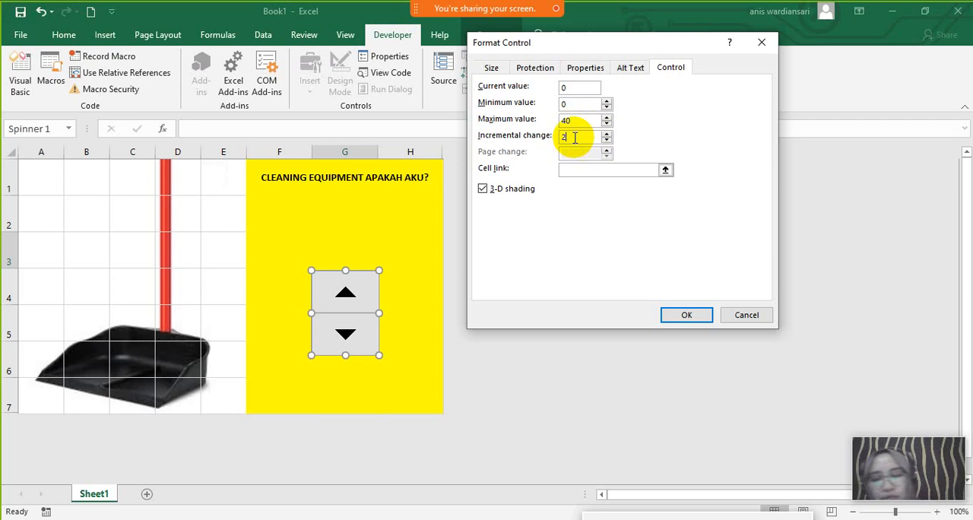
{"action": "key", "text": "BackSpace"}
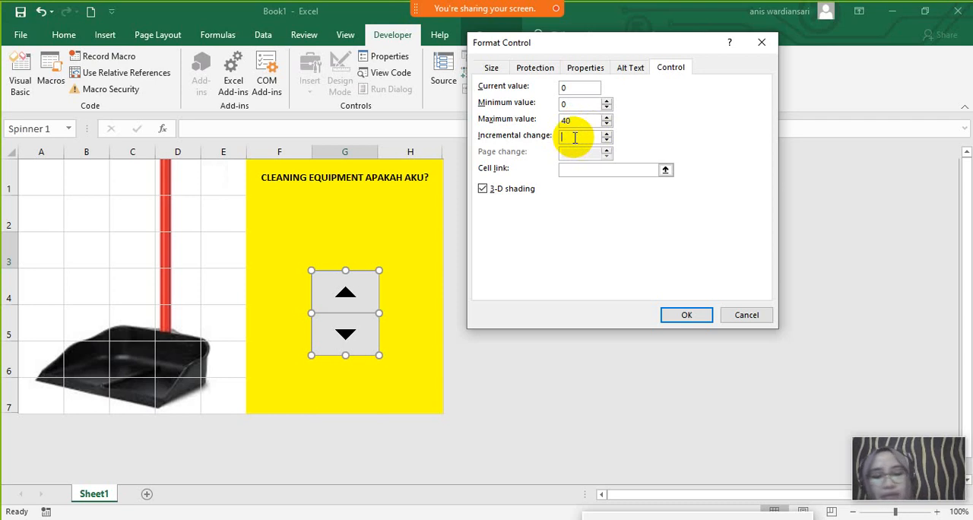
{"action": "type", "text": "10"}
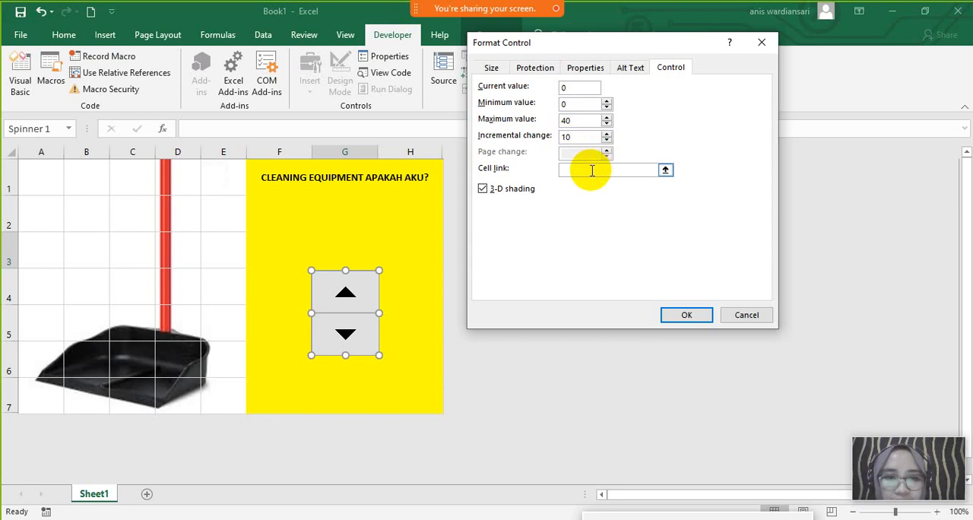
- Link the spin button to cell G3 and apply the control settings
{"action": "left_click", "coordinate": [592, 170]}
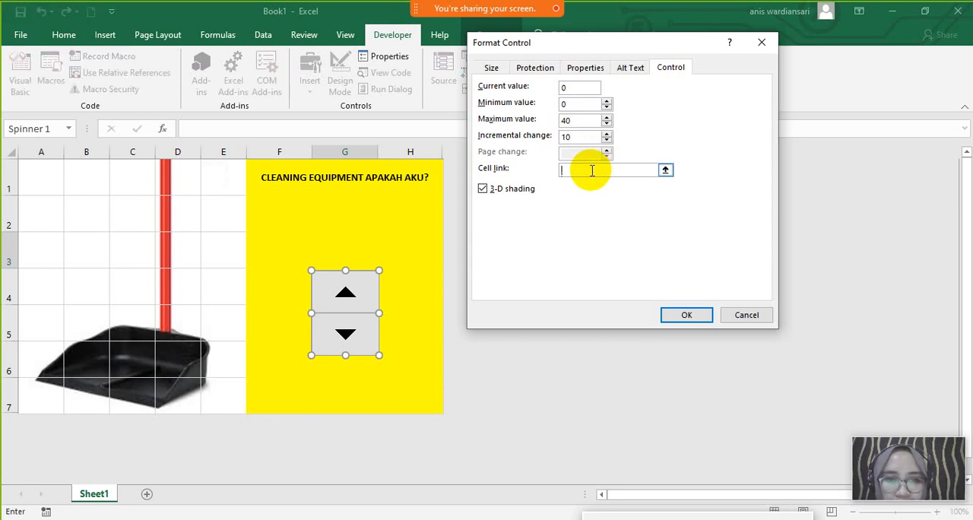
{"action": "left_click", "coordinate": [666, 172]}
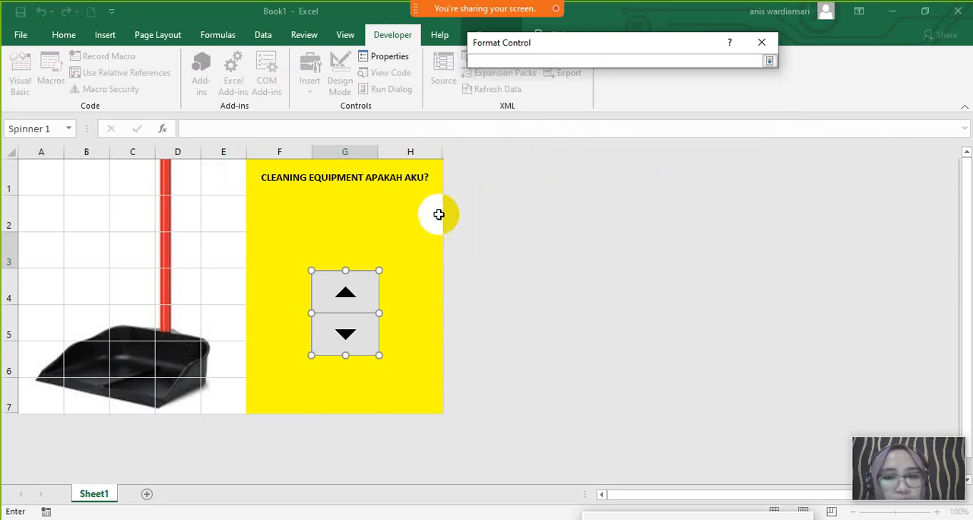
{"action": "left_click", "coordinate": [351, 243]}
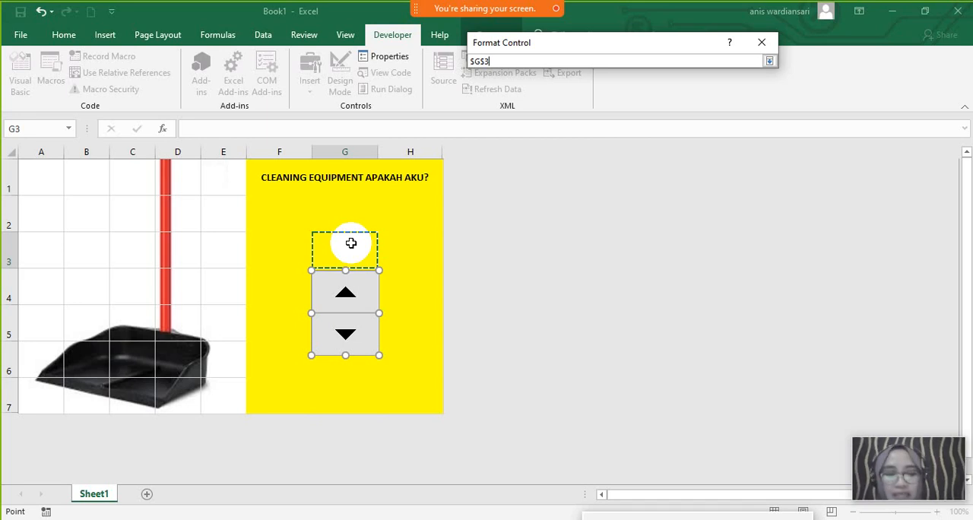
{"action": "key", "text": "Return"}
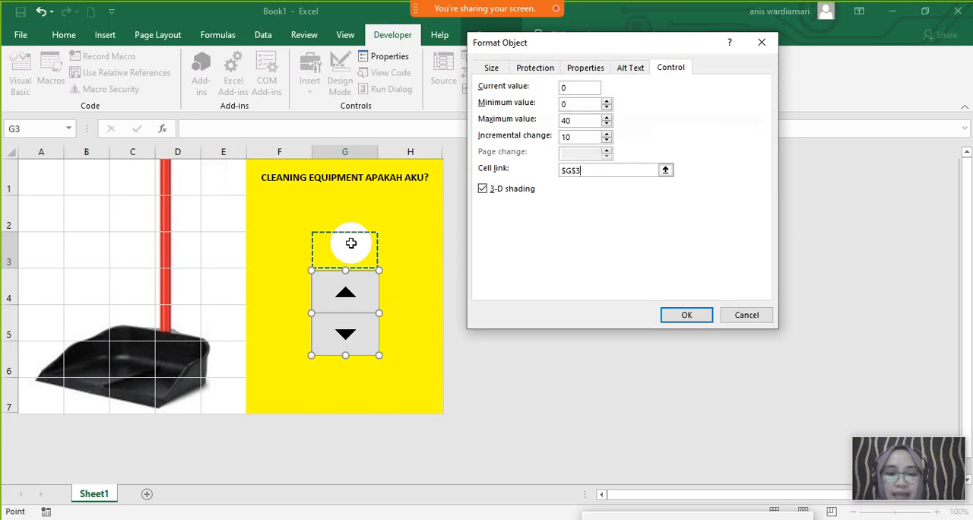
{"action": "left_click", "coordinate": [676, 319]}
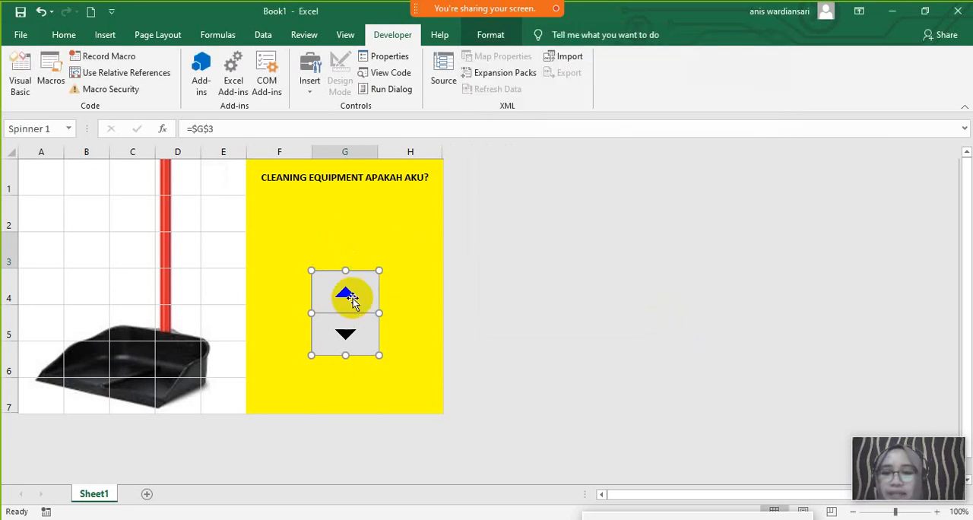
- Deselect the spin button and test it by stepping the value in G3 up to 40 and back down to 30
{"action": "left_click", "coordinate": [428, 294]}
{"action": "left_click", "coordinate": [348, 291]}
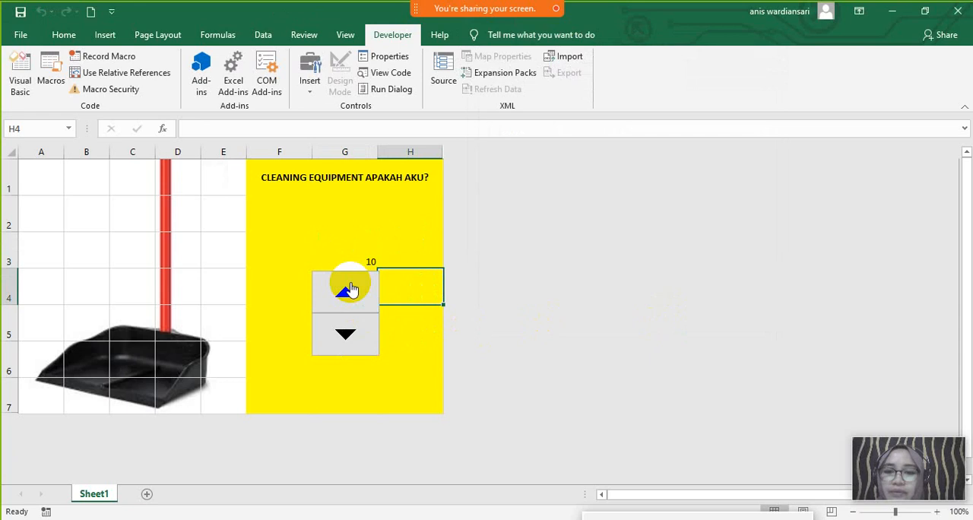
{"action": "left_click", "coordinate": [353, 260]}
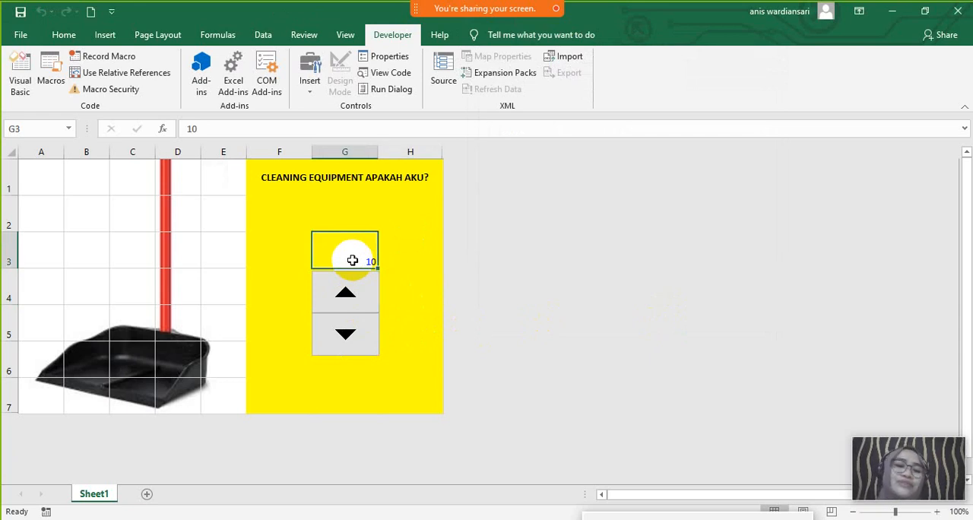
{"action": "left_click", "coordinate": [346, 331]}
{"action": "left_click", "coordinate": [349, 299]}
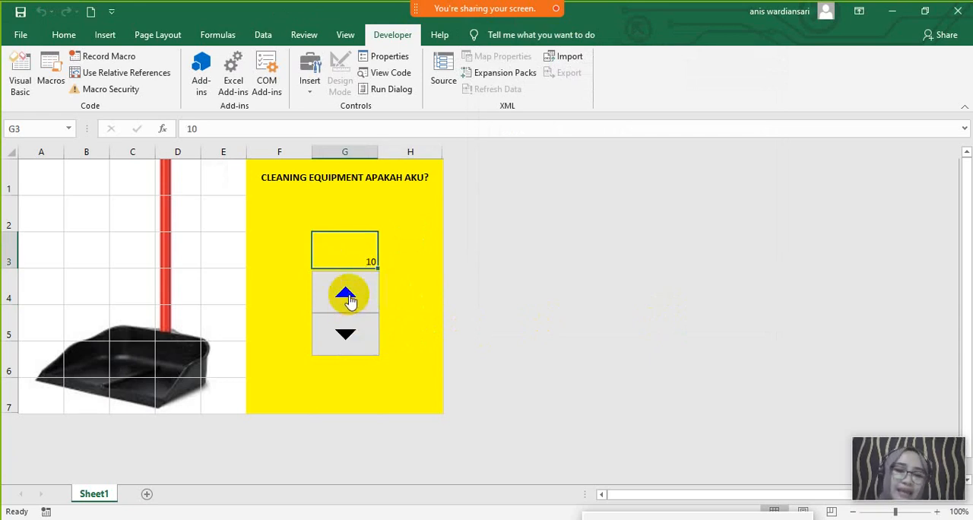
{"action": "left_click", "coordinate": [349, 299]}
{"action": "left_click", "coordinate": [349, 299]}
{"action": "left_click", "coordinate": [349, 299]}
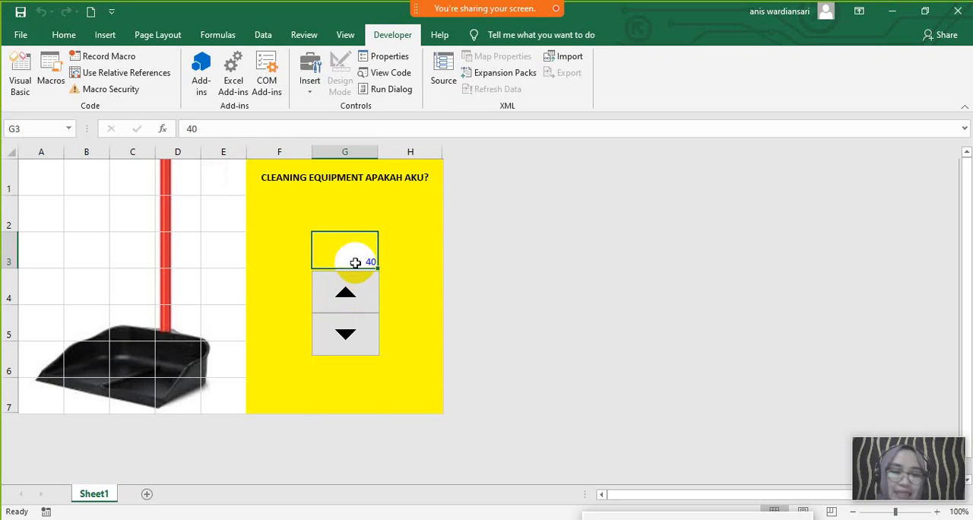
{"action": "left_click", "coordinate": [346, 335]}
{"action": "left_click", "coordinate": [346, 335]}
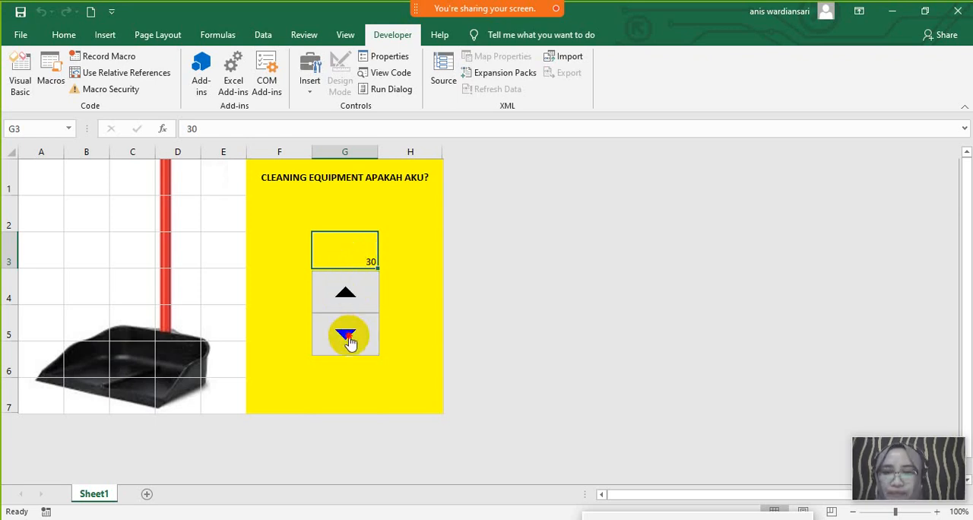
- Test the spin button in both directions to leave 20 in G3, and centre that number horizontally and vertically in its cell
{"action": "left_click", "coordinate": [348, 336]}
{"action": "left_click", "coordinate": [347, 292]}
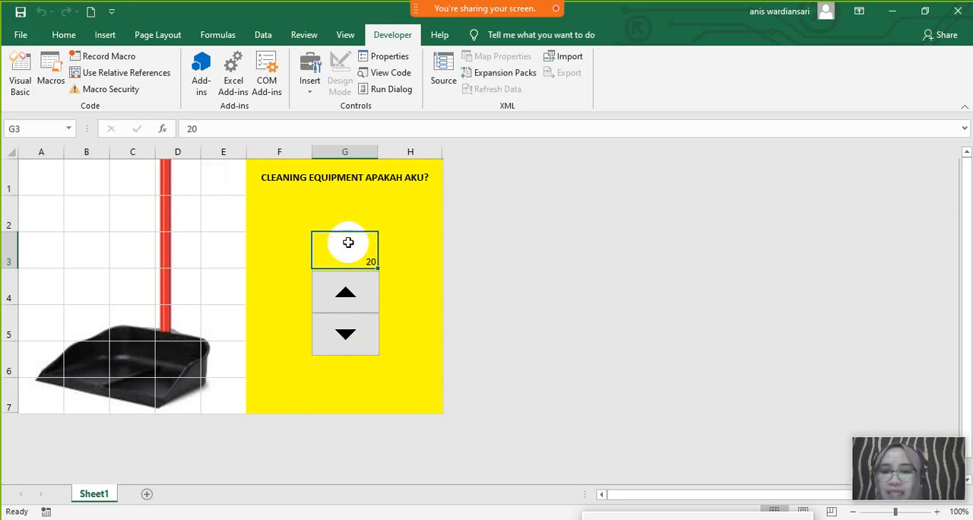
{"action": "left_click", "coordinate": [63, 35]}
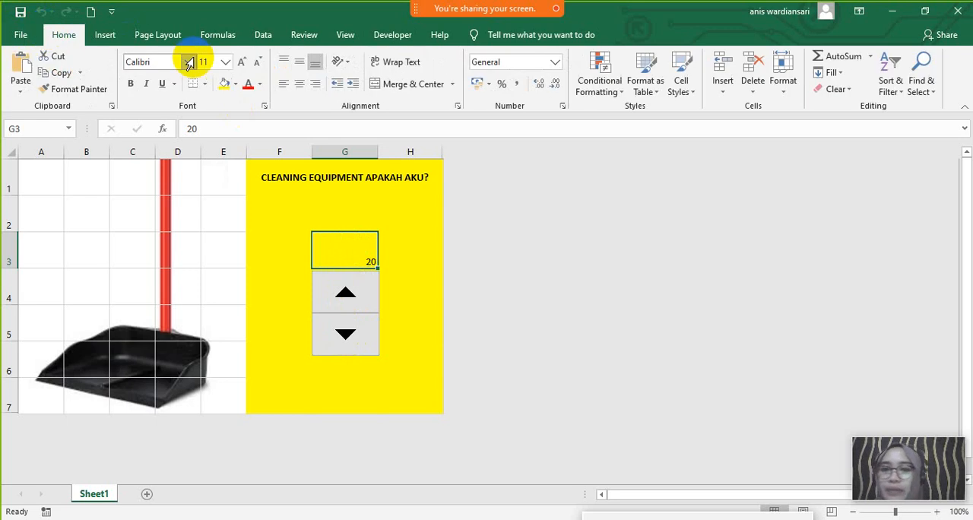
{"action": "left_click", "coordinate": [301, 86]}
{"action": "left_click", "coordinate": [300, 62]}
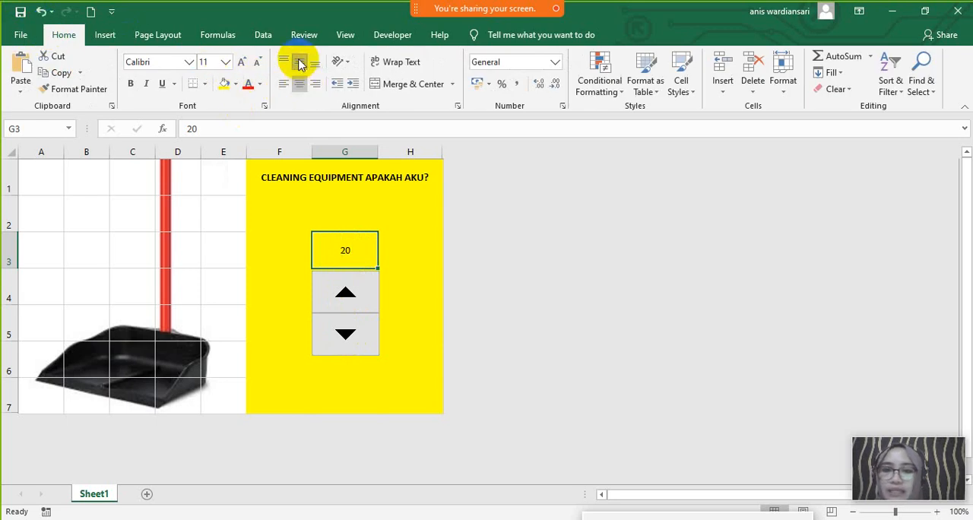
- Select a cell beside the spin button and test the control repeatedly up and down, finishing with 0 in G3
{"action": "left_click", "coordinate": [416, 287]}
{"action": "left_click", "coordinate": [349, 295]}
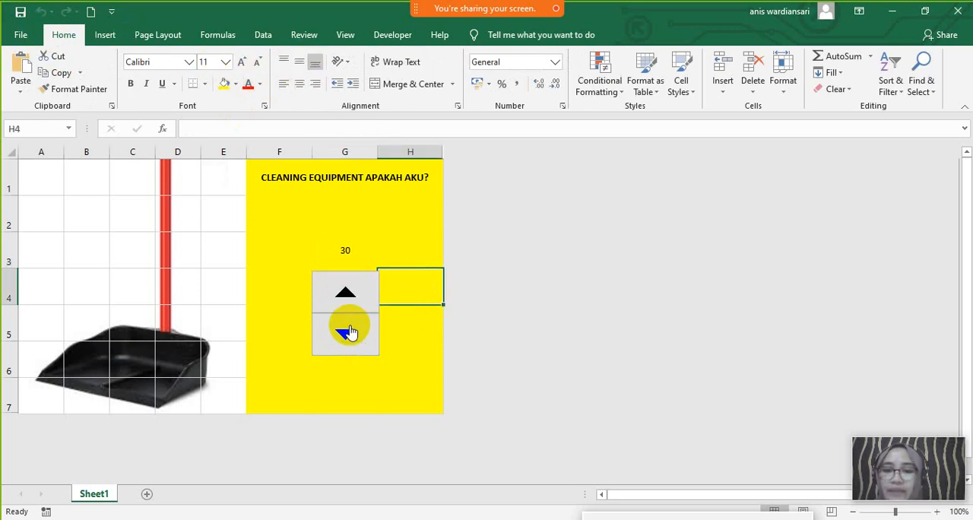
{"action": "left_click", "coordinate": [348, 332]}
{"action": "left_click", "coordinate": [346, 293]}
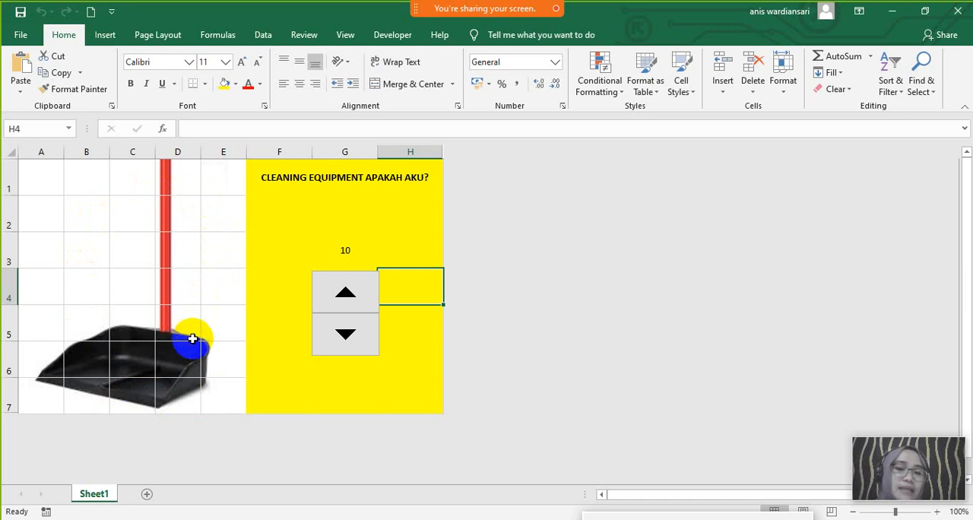
{"action": "left_click", "coordinate": [350, 333]}
{"action": "left_click", "coordinate": [344, 289]}
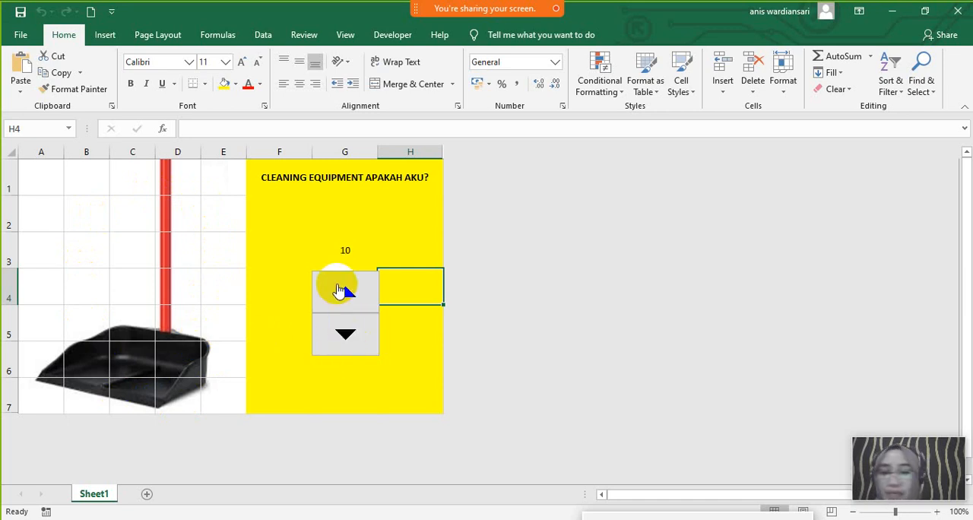
{"action": "left_click", "coordinate": [348, 332]}
{"action": "left_click", "coordinate": [348, 298]}
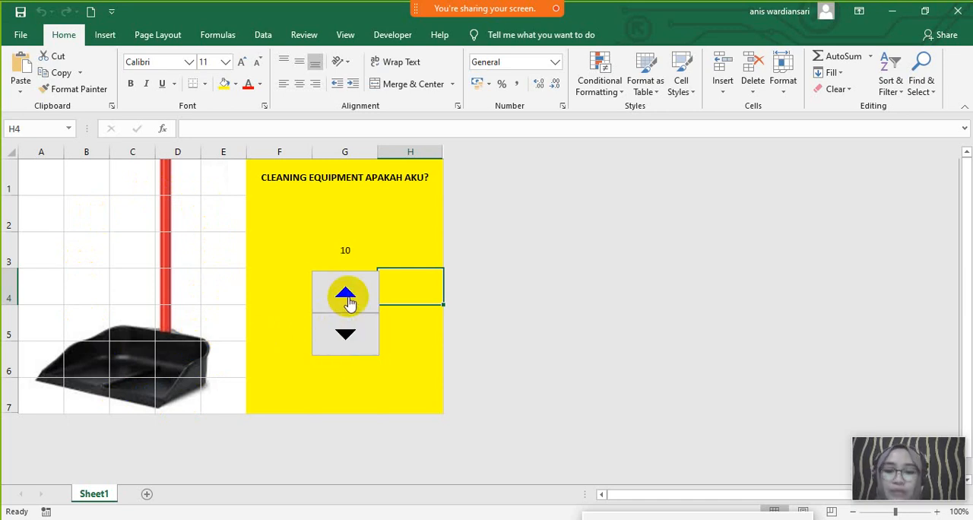
{"action": "left_click", "coordinate": [350, 333]}
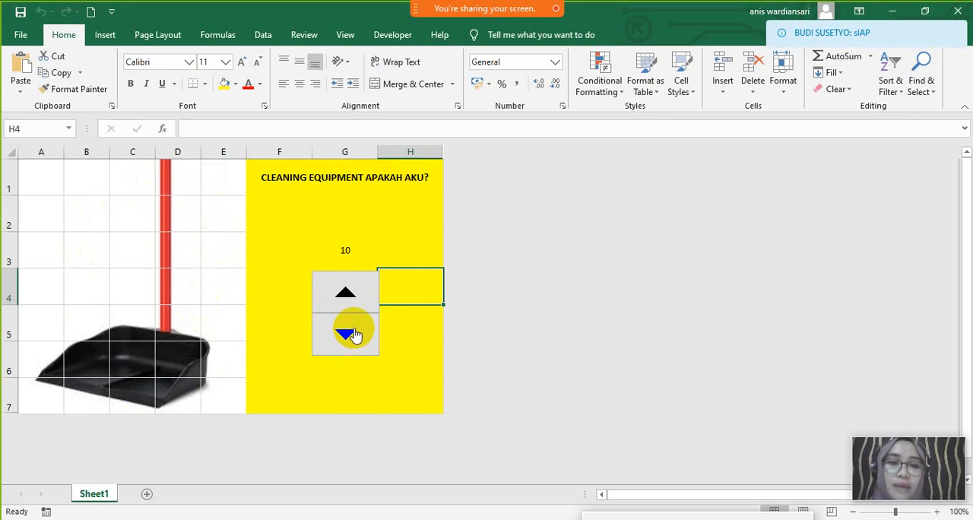
{"action": "left_click", "coordinate": [351, 333]}
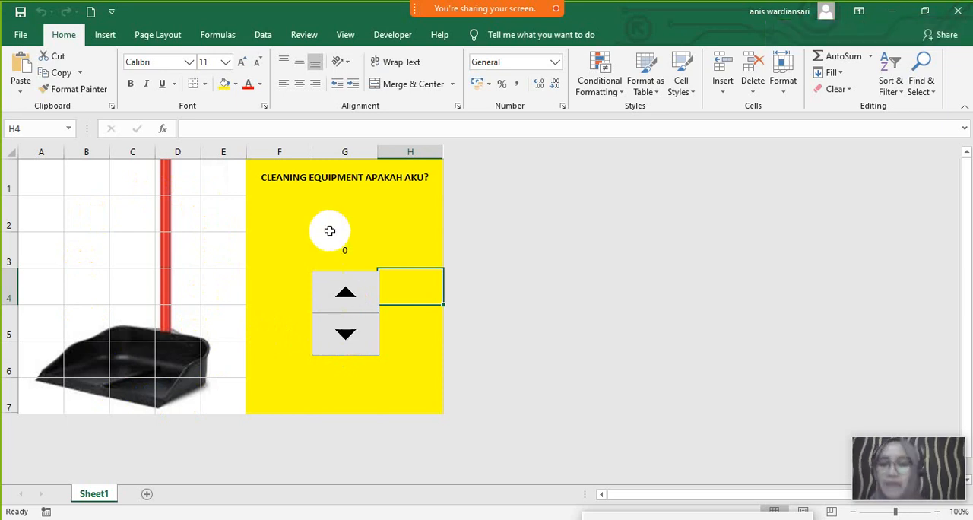
- Select cell G2 and open the screen-sharing meeting's chat to read the participants' messages
{"action": "left_click", "coordinate": [328, 228]}
{"action": "mouse_move", "coordinate": [496, 6]}
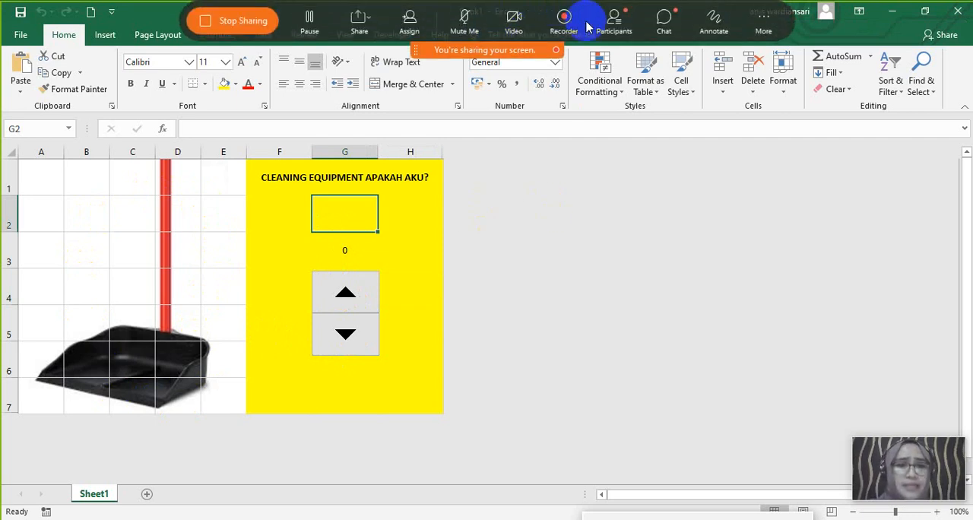
{"action": "left_click", "coordinate": [665, 21]}
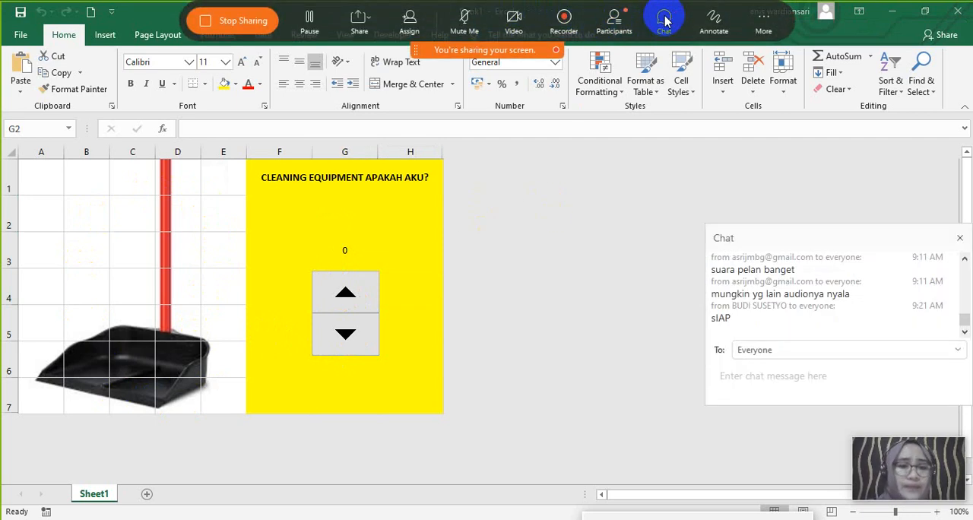
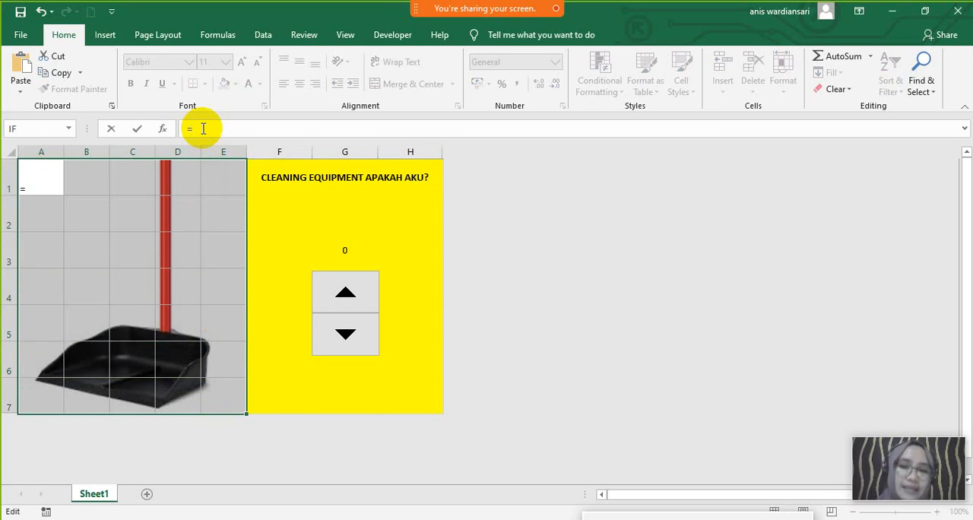
- Fill the selected range A1:E7 with the formula =RANDBETWEEN(1;35)
{"action": "type", "text": "R"}
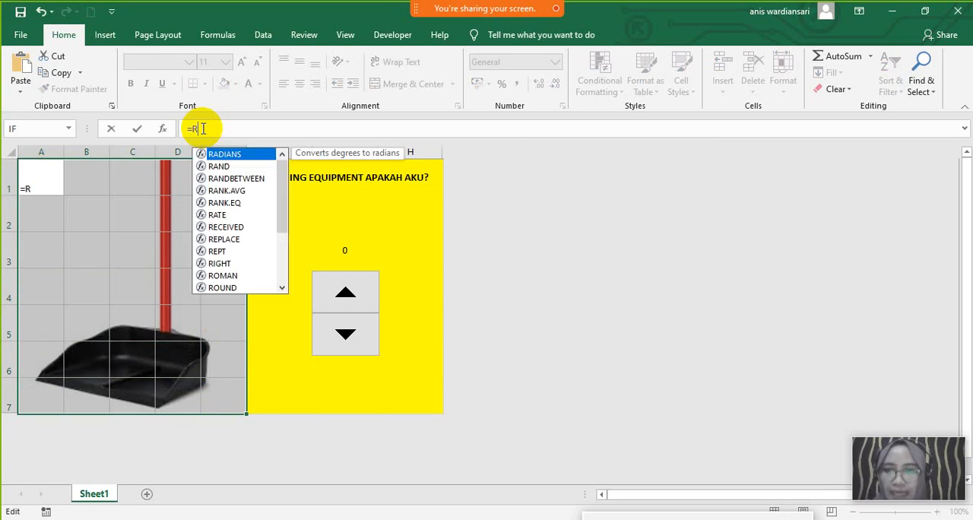
{"action": "double_click", "coordinate": [236, 179]}
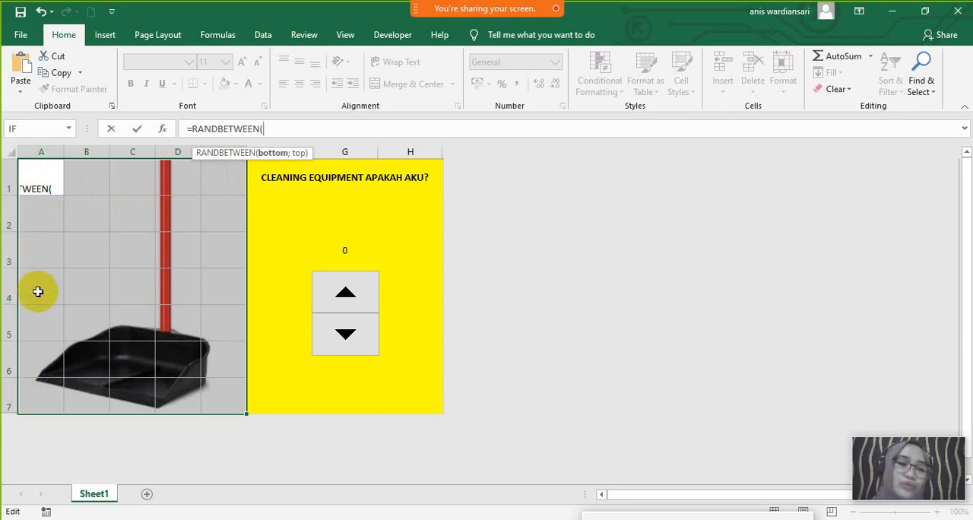
{"action": "left_click", "coordinate": [64, 378]}
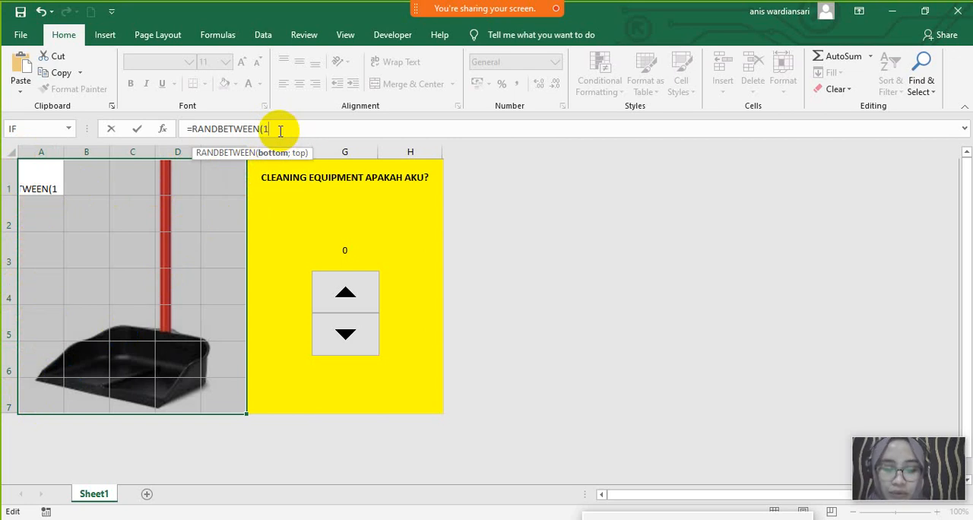
{"action": "type", "text": ";"}
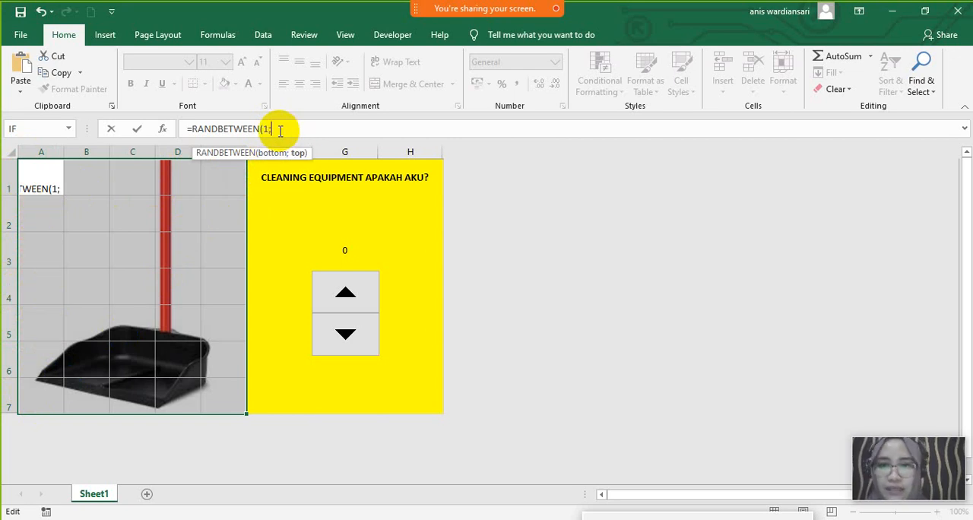
{"action": "type", "text": "35"}
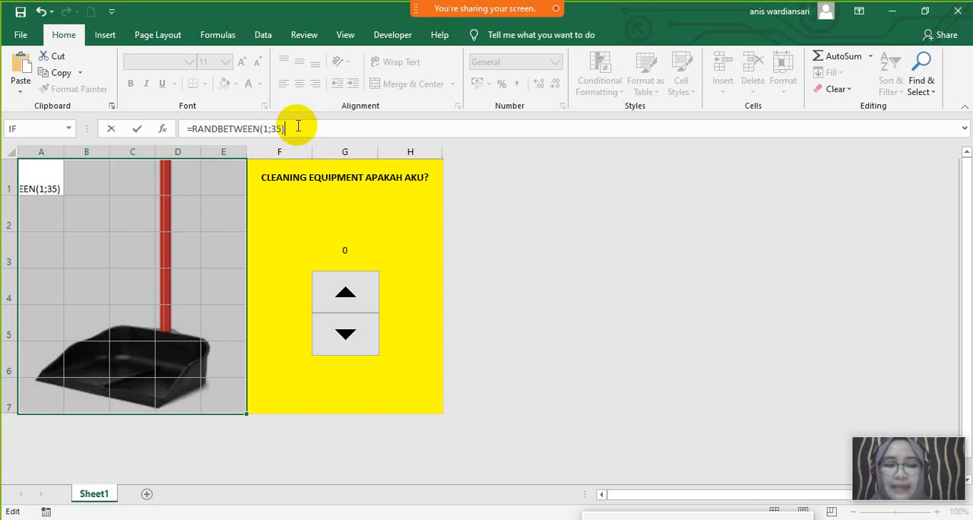
{"action": "key", "text": "ctrl+Return"}
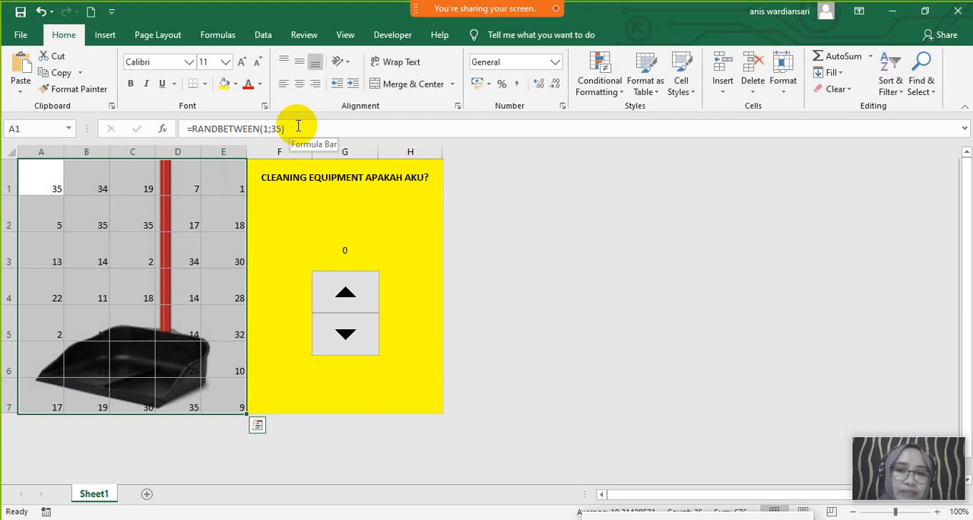
- Review the random-number formula in A1 and check that cells across A1:E7, such as B2, D2 and C2, contain it
{"action": "left_click", "coordinate": [286, 128]}
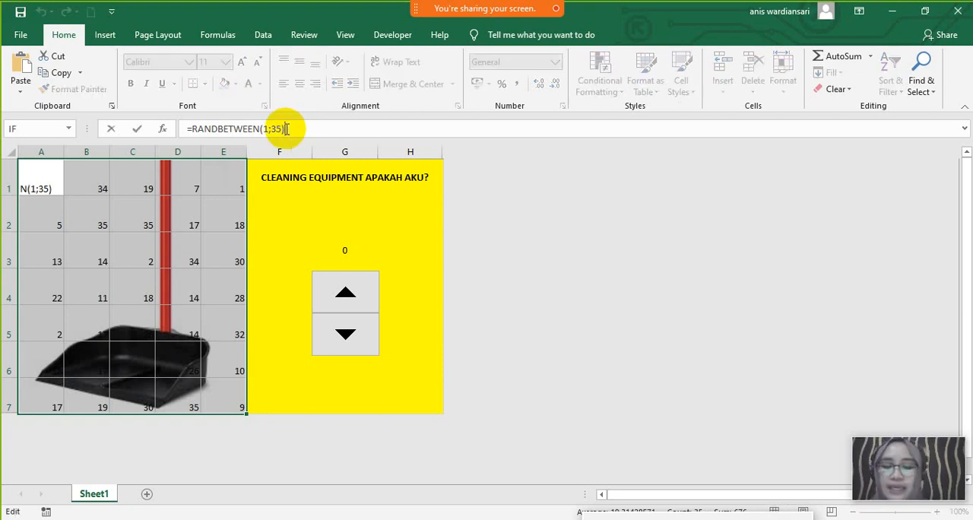
{"action": "left_click", "coordinate": [96, 212]}
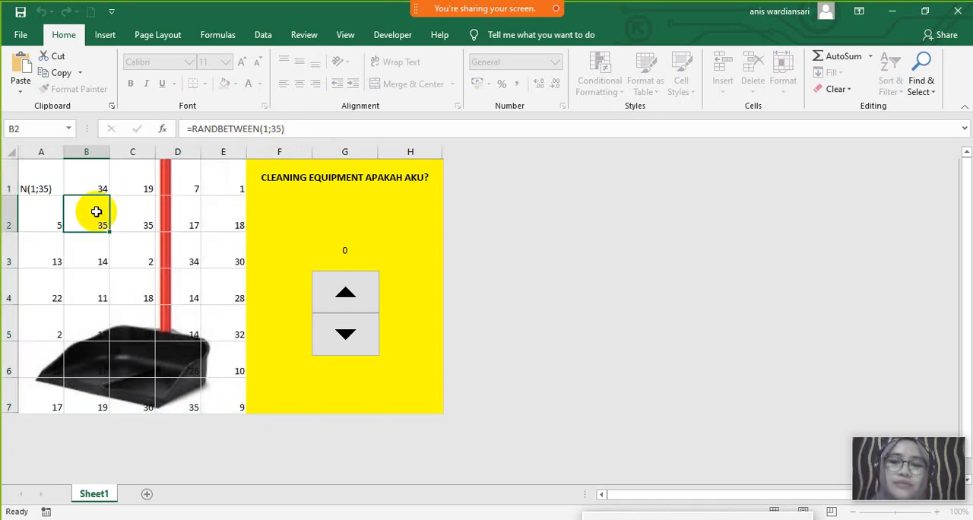
{"action": "left_click_drag", "start_coordinate": [54, 182], "coordinate": [215, 409]}
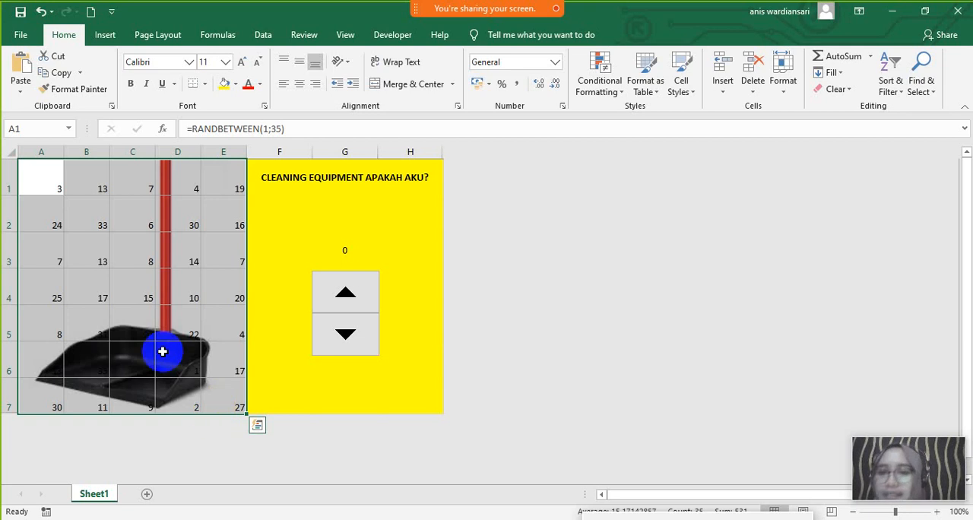
{"action": "left_click", "coordinate": [146, 209]}
{"action": "left_click", "coordinate": [171, 209]}
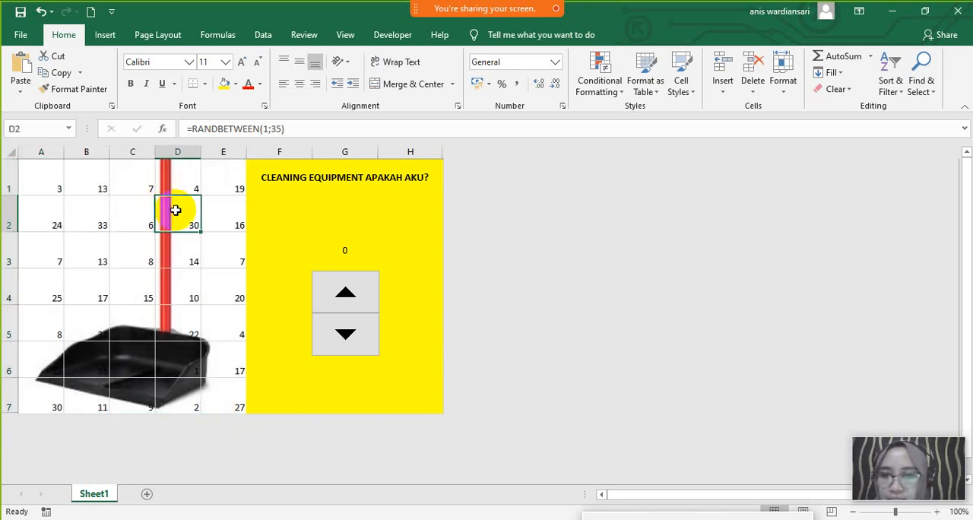
{"action": "left_click", "coordinate": [137, 209]}
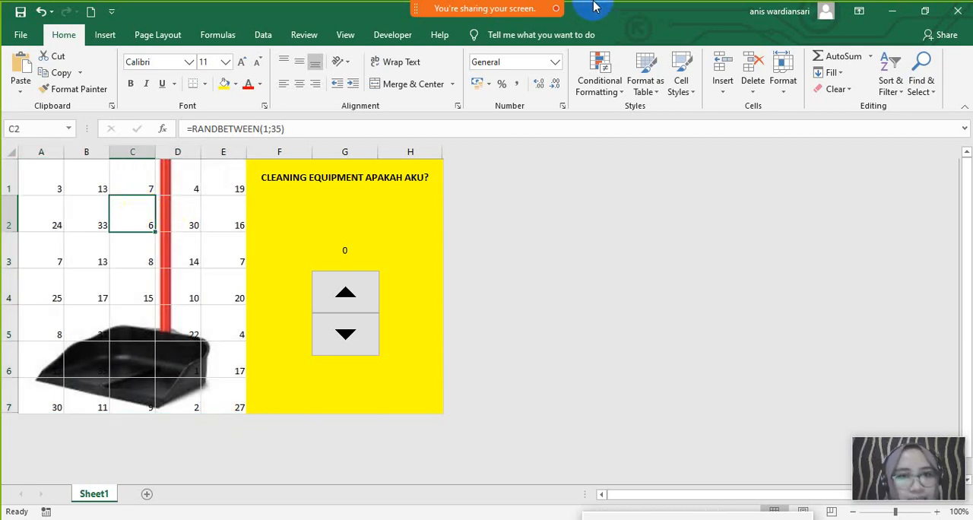
- Open the screen-sharing meeting's chat and move its window slightly higher over the empty area beside the sheet
{"action": "mouse_move", "coordinate": [579, 8]}
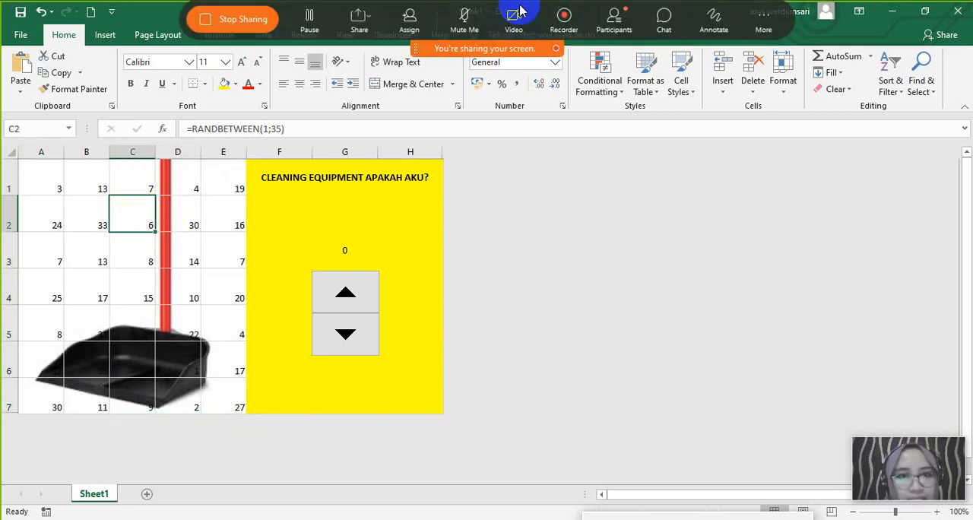
{"action": "left_click", "coordinate": [665, 22]}
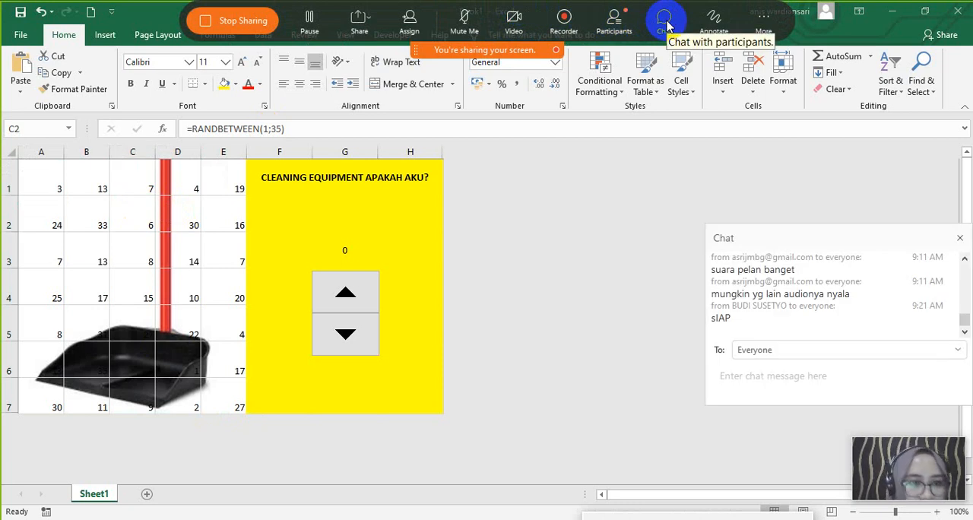
{"action": "left_click", "coordinate": [665, 23]}
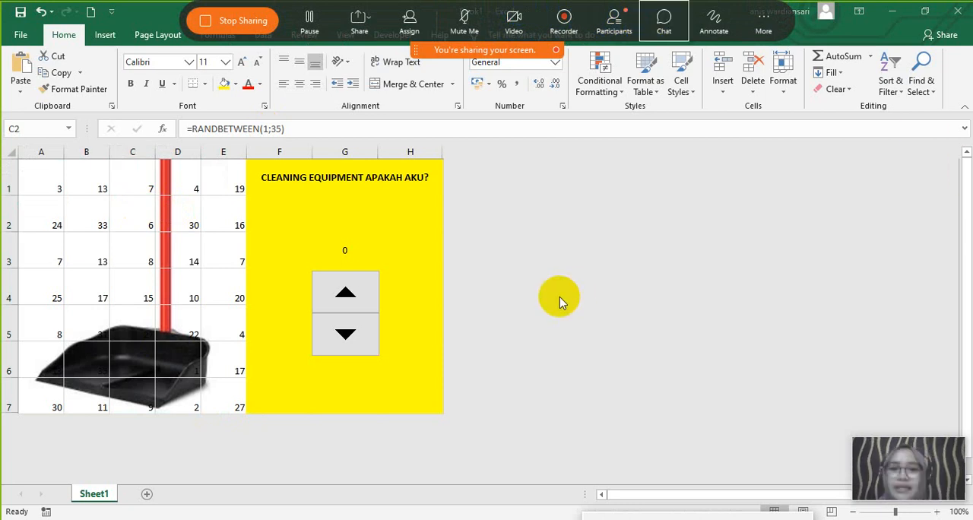
{"action": "left_click", "coordinate": [663, 23]}
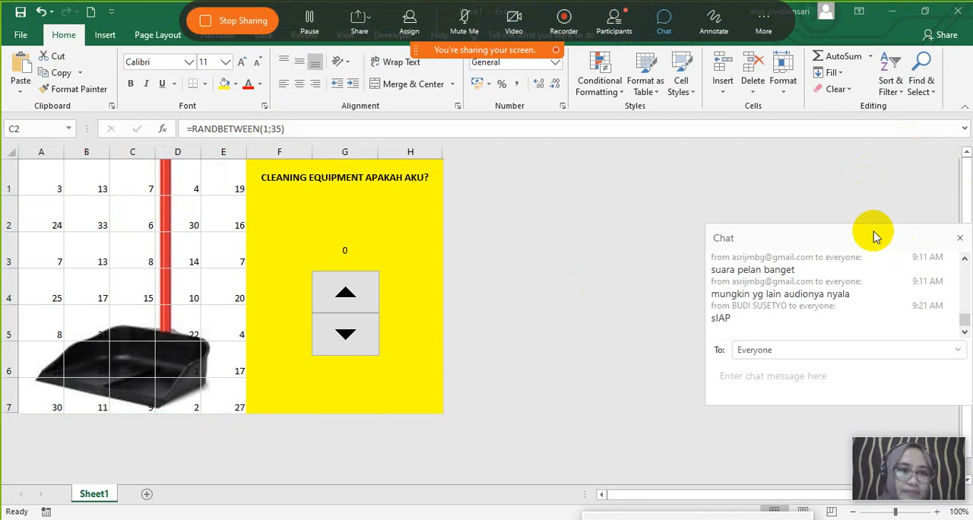
{"action": "left_click_drag", "start_coordinate": [874, 238], "coordinate": [875, 205]}
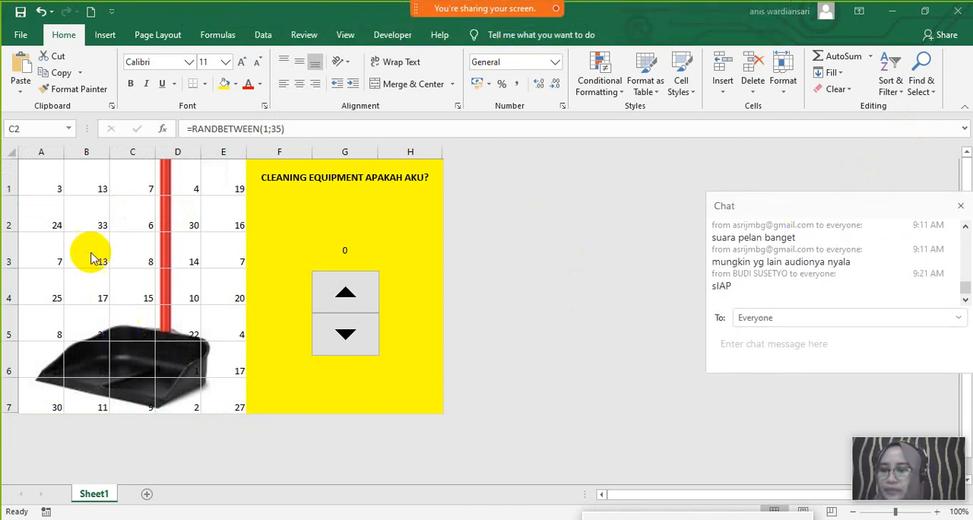
- Inspect the formulas in cells A1, B1, C1 and C2 of the number grid
{"action": "left_click", "coordinate": [45, 182]}
{"action": "left_click", "coordinate": [120, 189]}
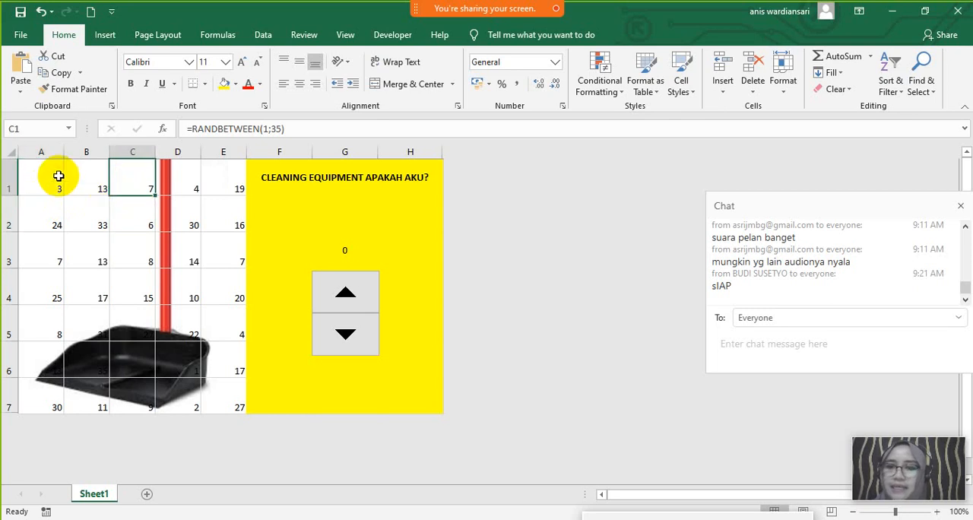
{"action": "left_click", "coordinate": [59, 176]}
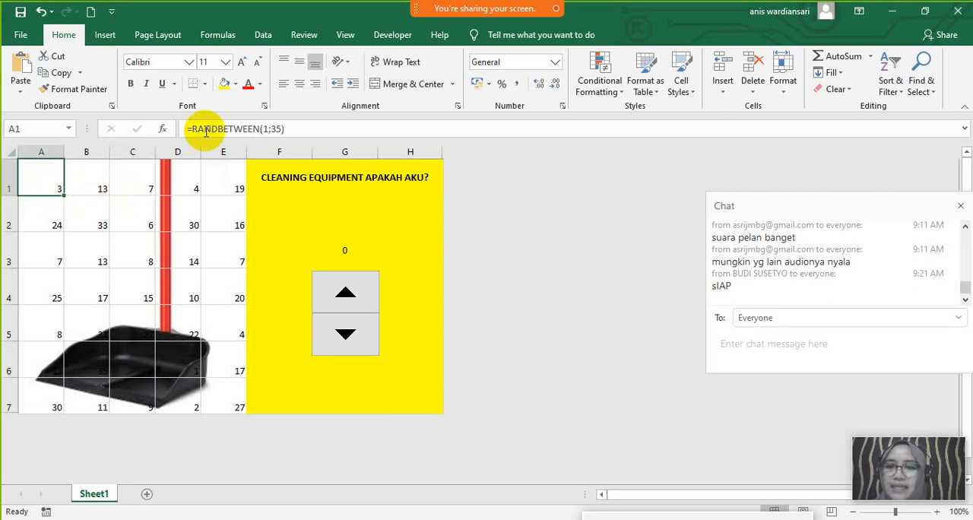
{"action": "left_click", "coordinate": [115, 187]}
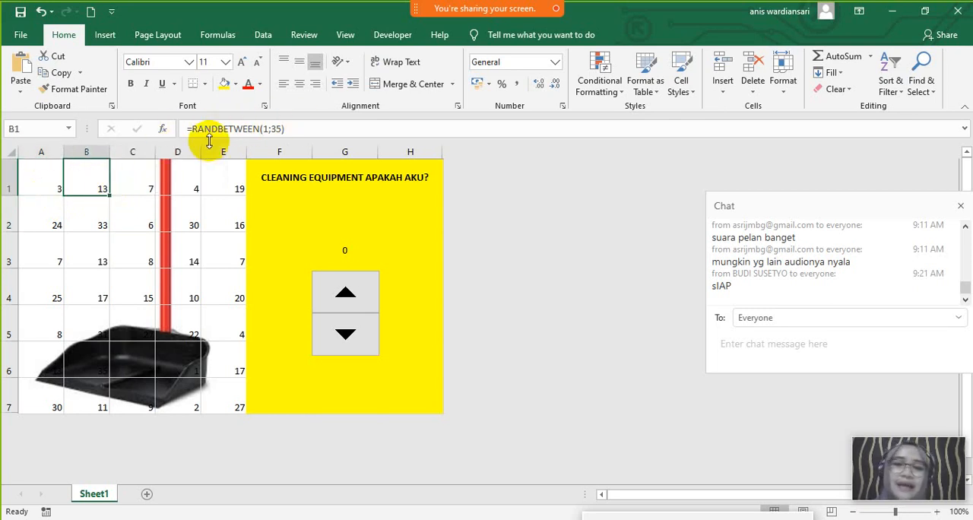
{"action": "left_click", "coordinate": [135, 222]}
- Copy A1:E7 and paste it over itself as values to replace the random formulas with fixed numbers
{"action": "left_click", "coordinate": [37, 189]}
{"action": "left_click_drag", "start_coordinate": [37, 188], "coordinate": [224, 391]}
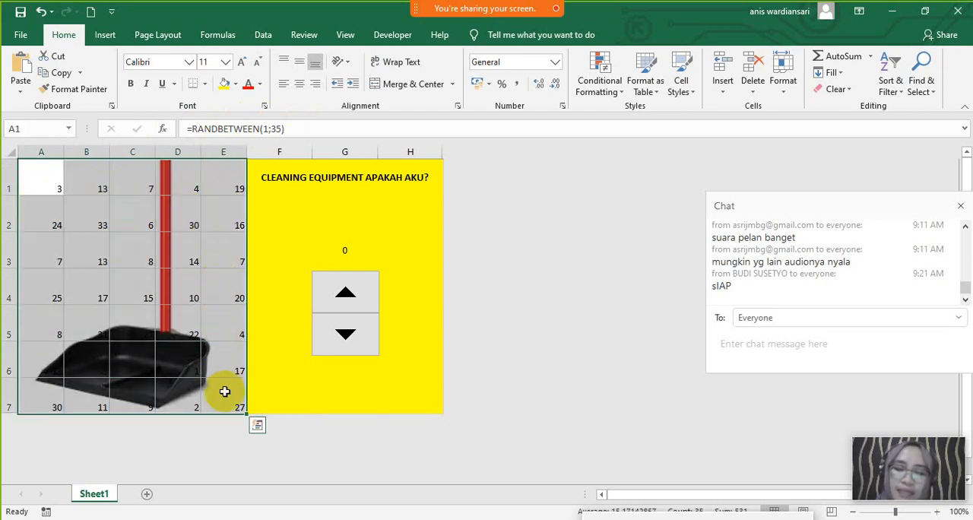
{"action": "right_click", "coordinate": [225, 394]}
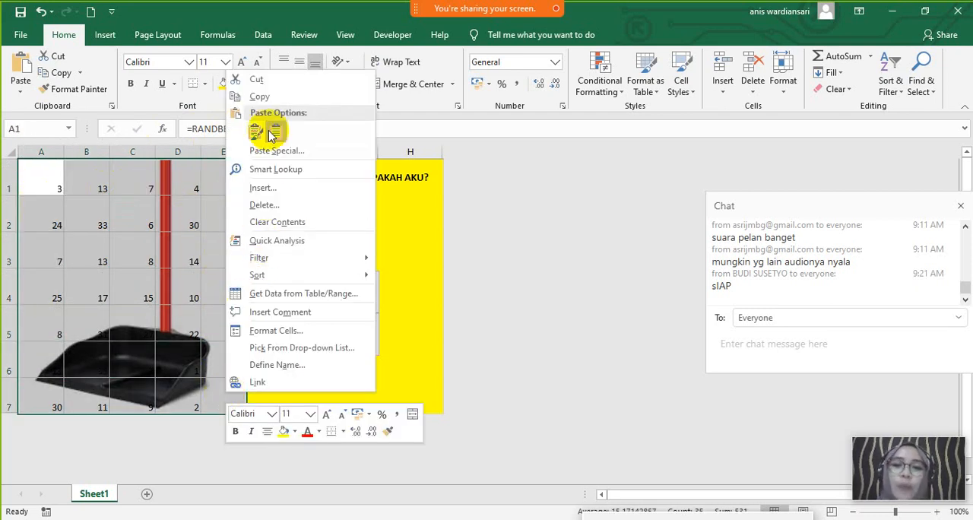
{"action": "left_click", "coordinate": [261, 97]}
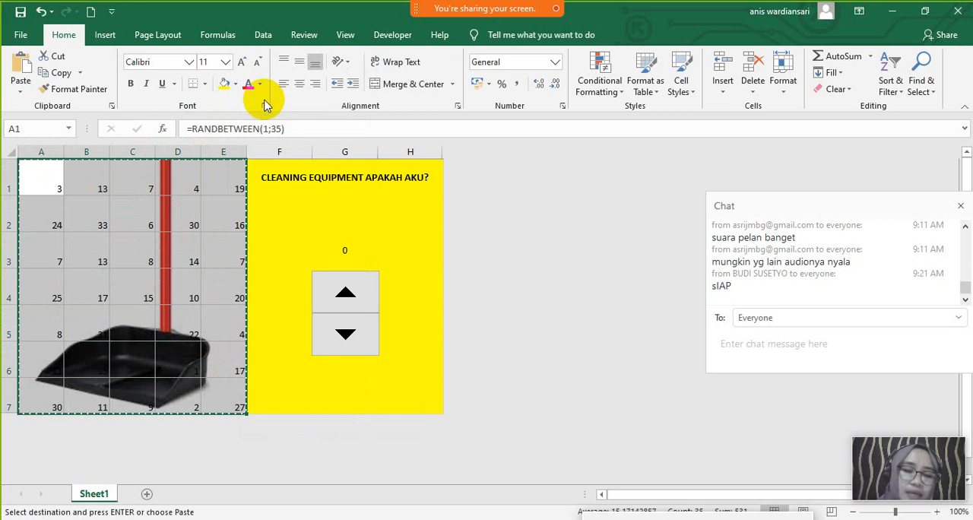
{"action": "right_click", "coordinate": [44, 183]}
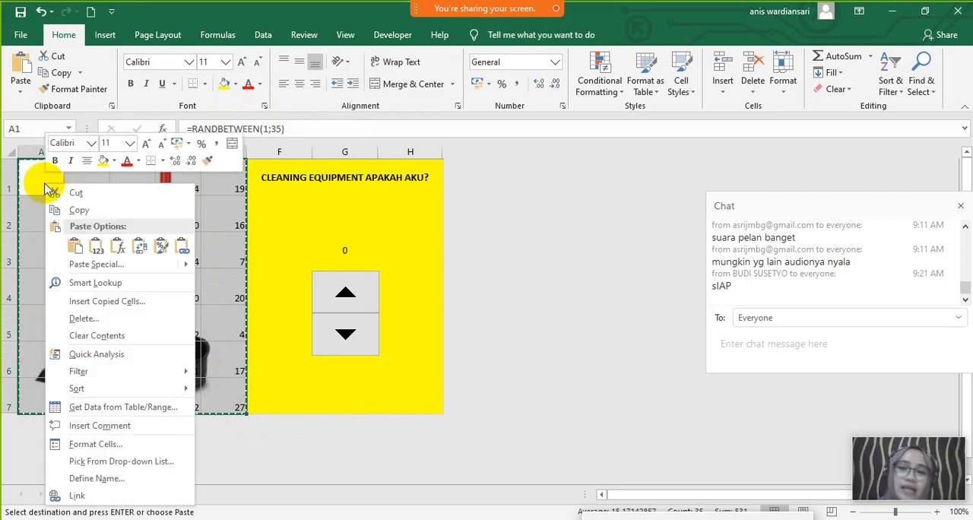
{"action": "left_click", "coordinate": [79, 253]}
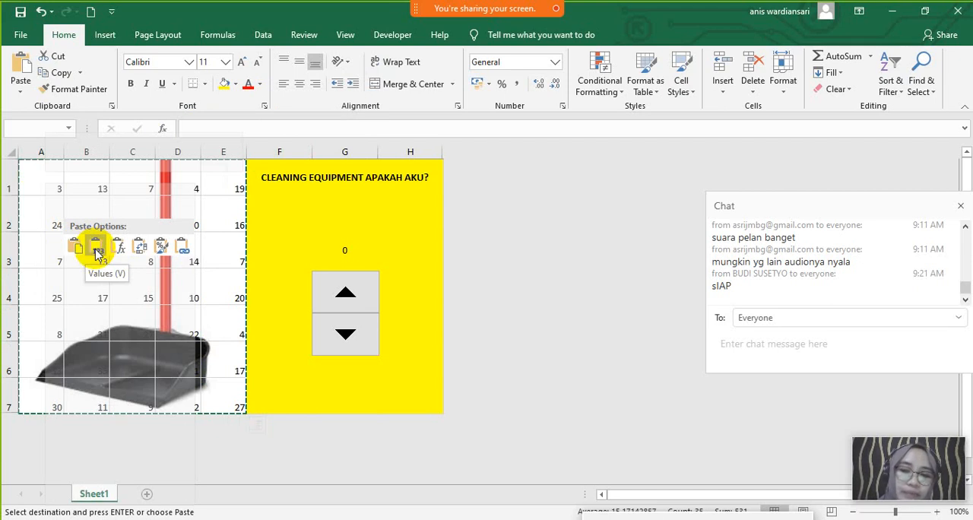
{"action": "left_click", "coordinate": [97, 249]}
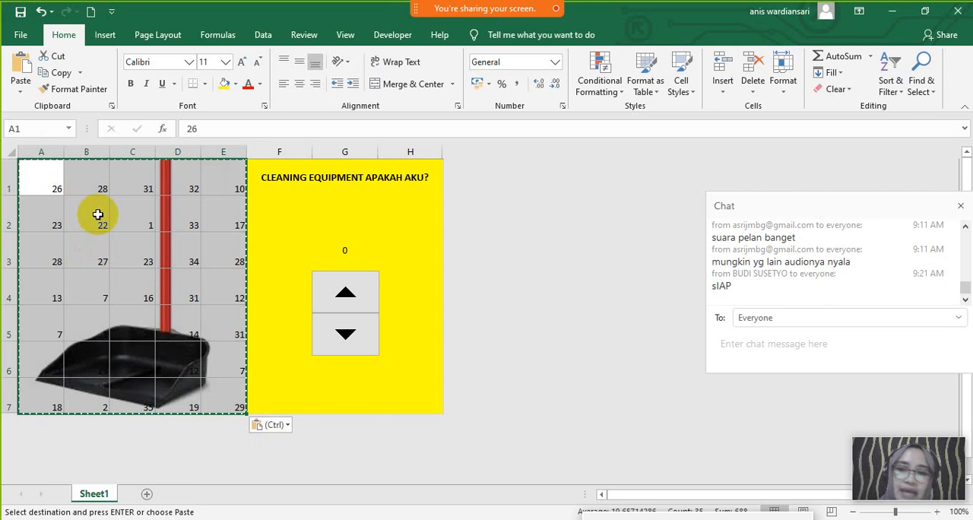
- Check the contents of cells A1 through E1 for fixed numbers instead of formulas
{"action": "left_click", "coordinate": [85, 189]}
{"action": "left_click", "coordinate": [39, 186]}
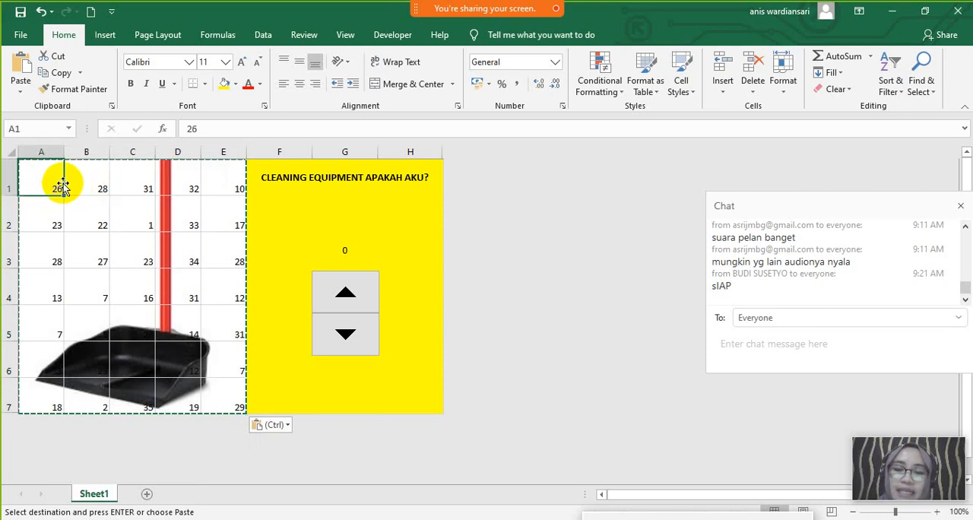
{"action": "left_click", "coordinate": [87, 183]}
{"action": "left_click", "coordinate": [132, 183]}
{"action": "left_click", "coordinate": [193, 176]}
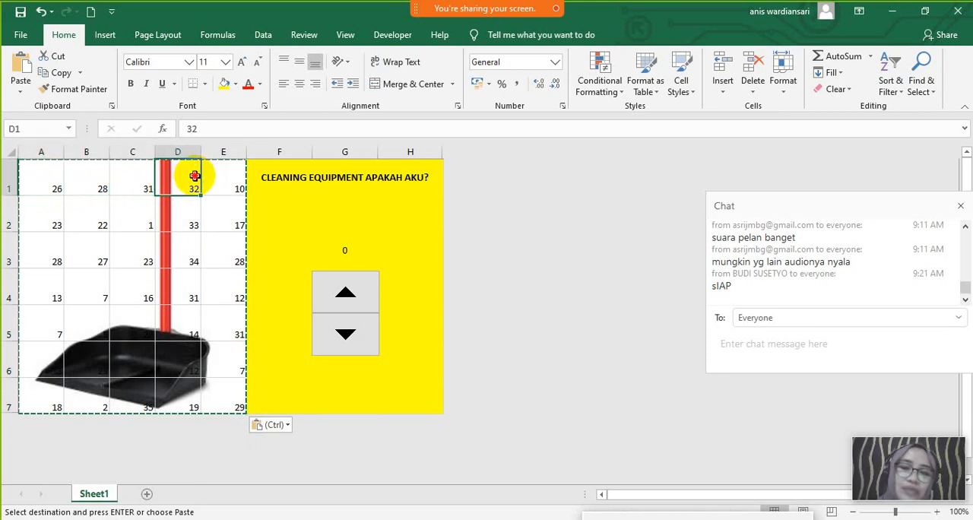
{"action": "left_click", "coordinate": [212, 176]}
- Test the spin button up and down against the number grid, finishing with 0 in G3
{"action": "left_click", "coordinate": [345, 293]}
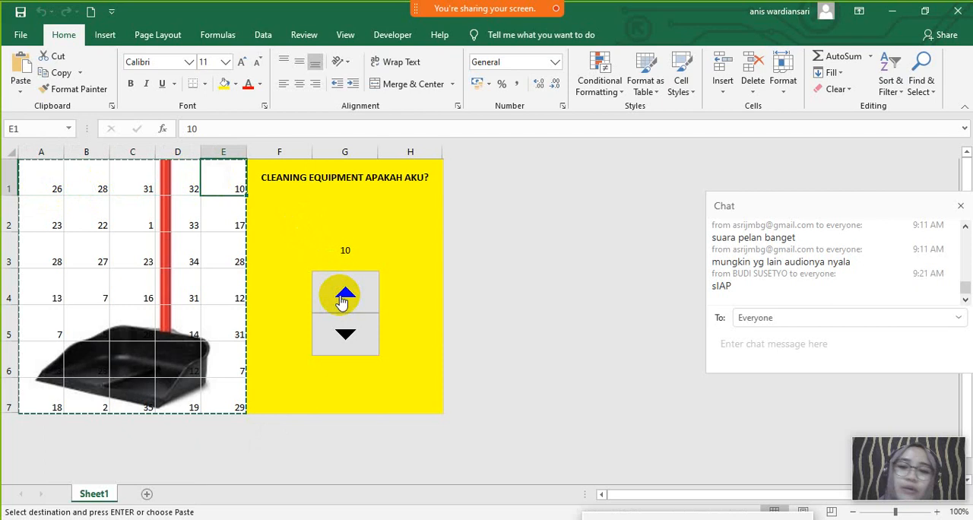
{"action": "left_click", "coordinate": [345, 293]}
{"action": "left_click", "coordinate": [349, 328]}
{"action": "left_click", "coordinate": [348, 329]}
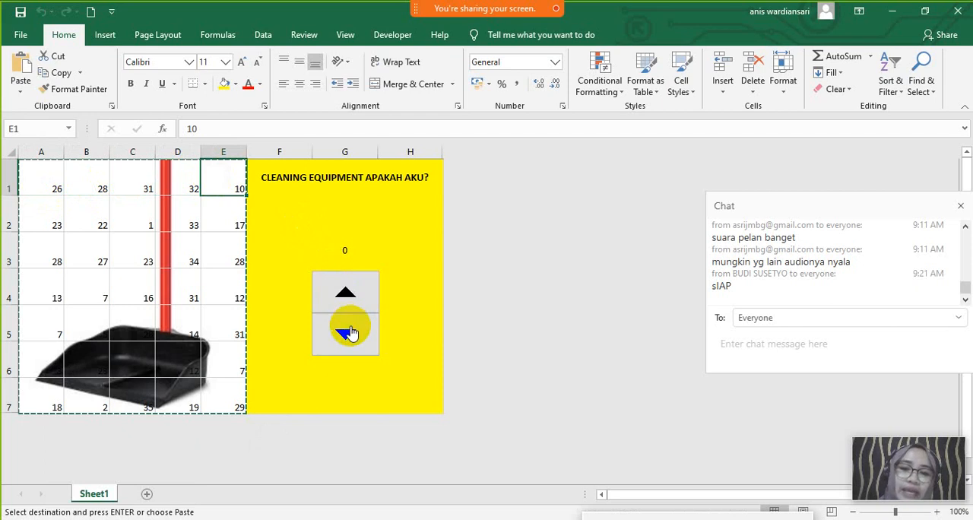
{"action": "left_click", "coordinate": [171, 182]}
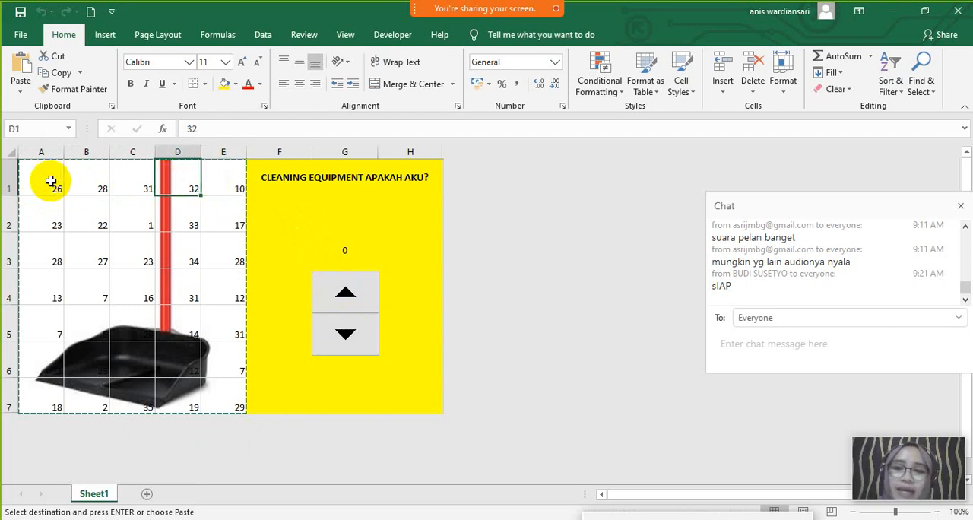
{"action": "left_click_drag", "start_coordinate": [51, 181], "coordinate": [226, 393]}
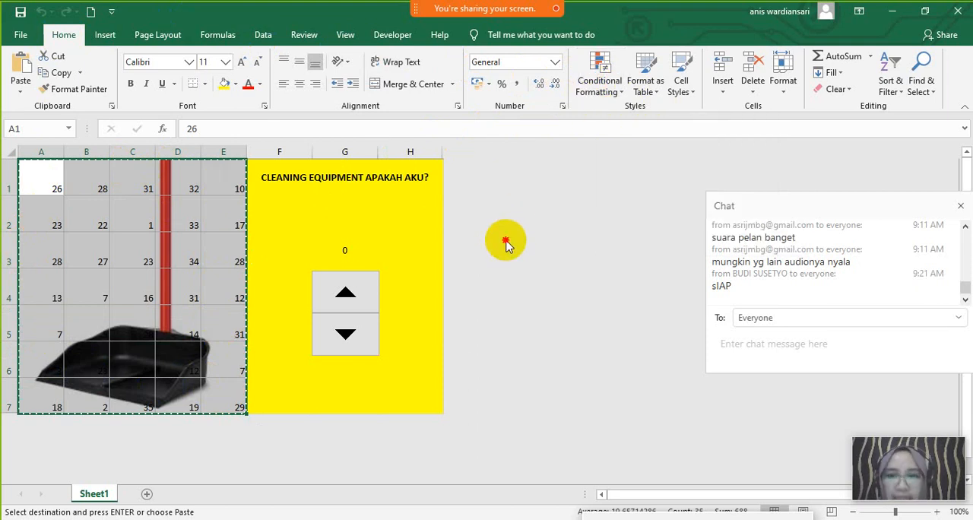
{"action": "left_click", "coordinate": [220, 180]}
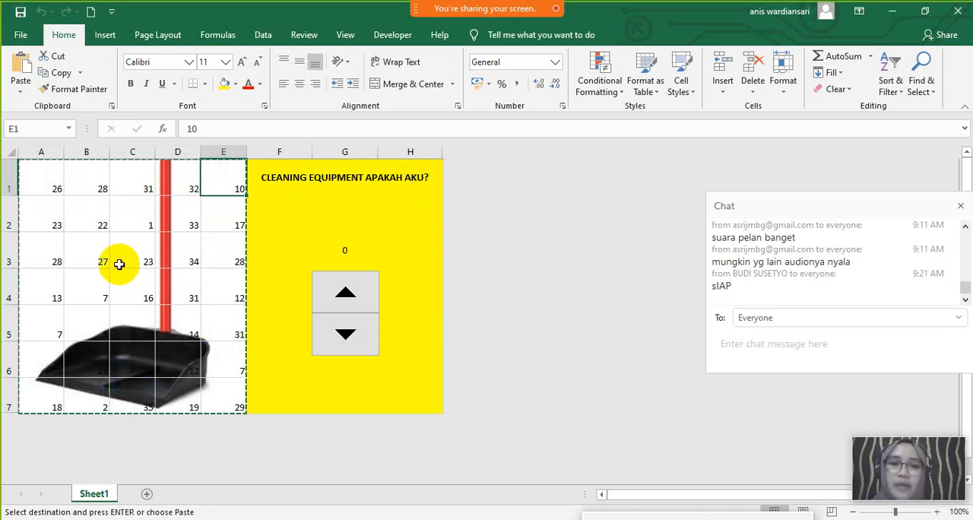
{"action": "left_click", "coordinate": [346, 293]}
{"action": "left_click", "coordinate": [345, 326]}
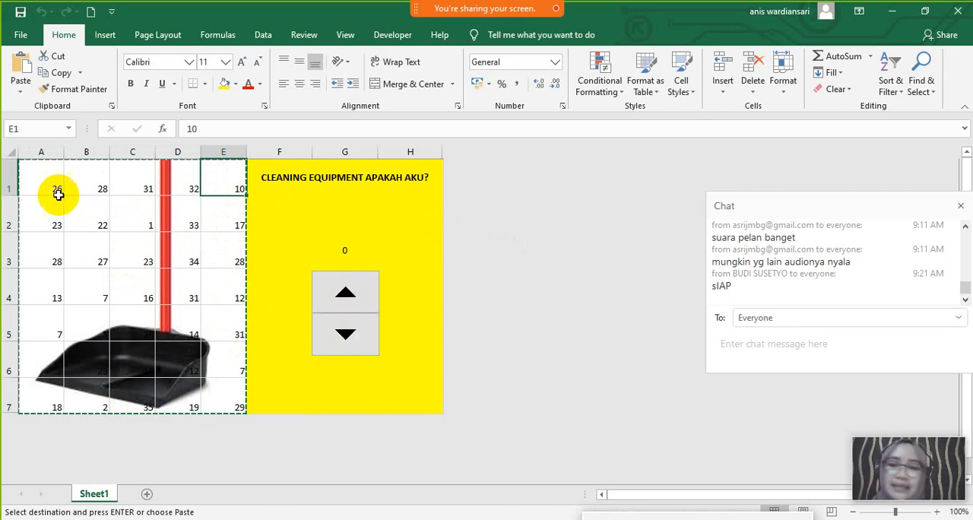
{"action": "left_click_drag", "start_coordinate": [48, 187], "coordinate": [207, 399]}
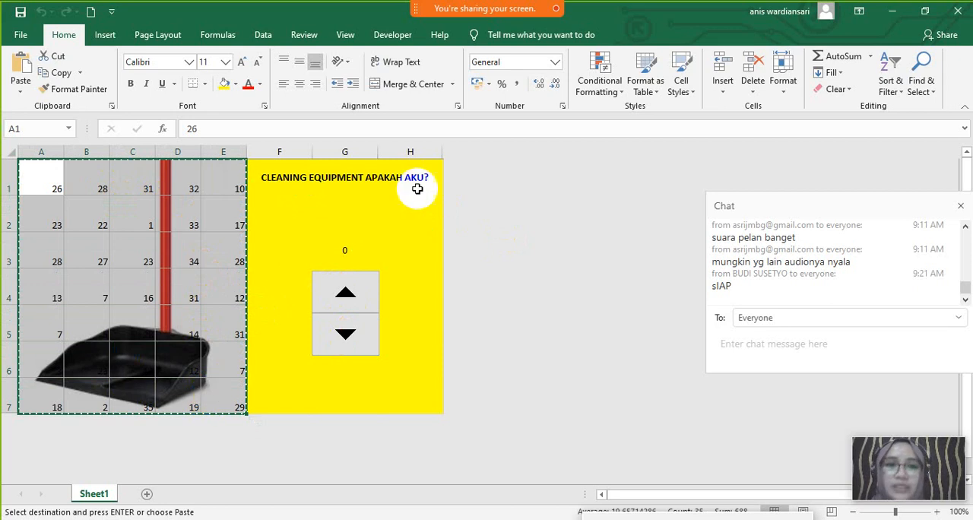
{"action": "left_click", "coordinate": [592, 93]}
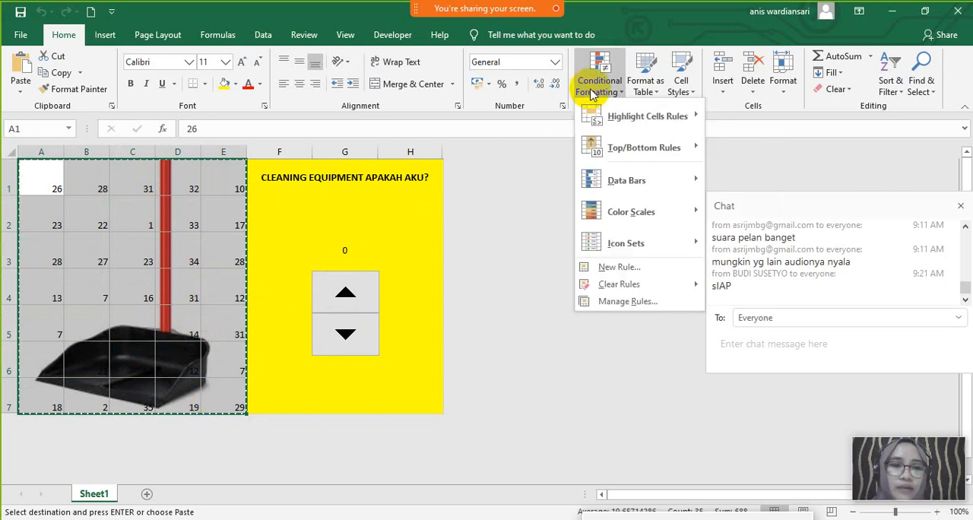
{"action": "left_click", "coordinate": [611, 267]}
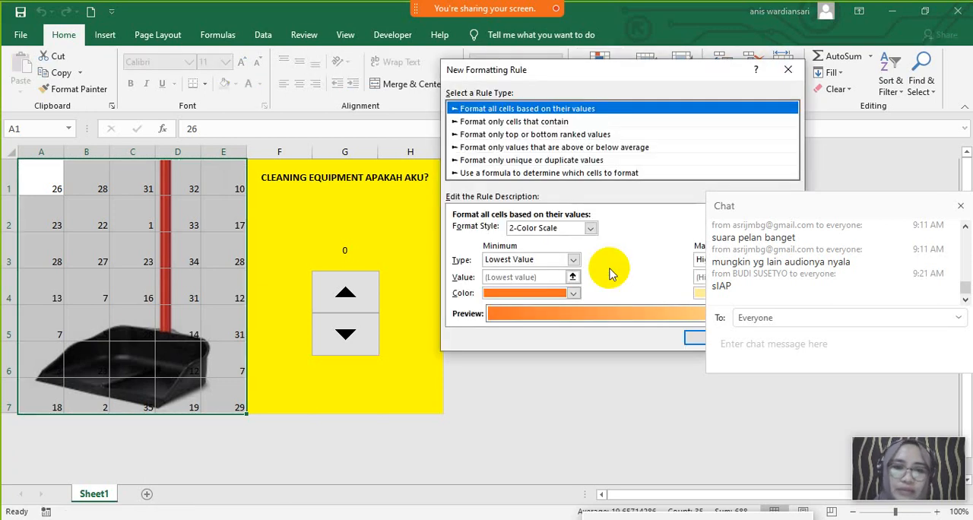
{"action": "left_click_drag", "start_coordinate": [711, 72], "coordinate": [618, 64]}
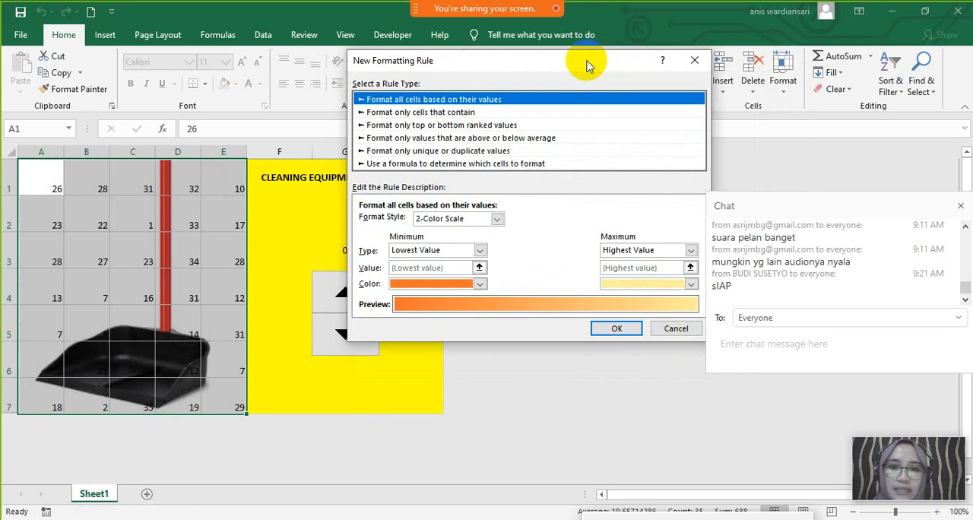
{"action": "left_click", "coordinate": [465, 112]}
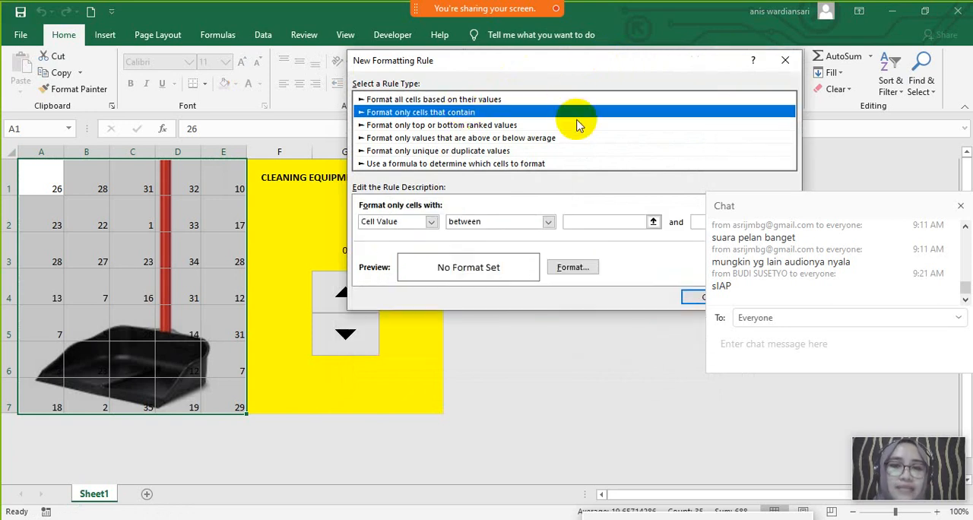
{"action": "left_click_drag", "start_coordinate": [571, 61], "coordinate": [464, 75]}
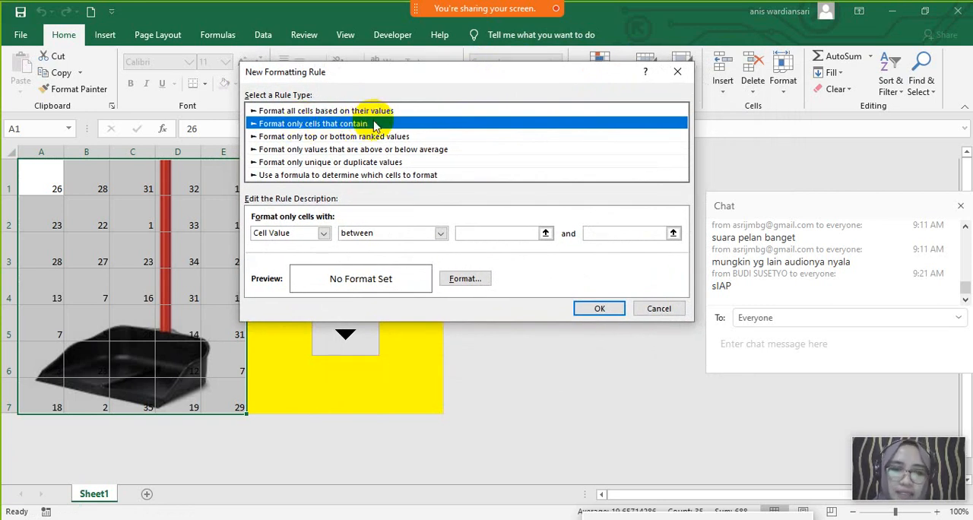
{"action": "left_click", "coordinate": [441, 234]}
{"action": "left_click", "coordinate": [441, 235]}
{"action": "left_click", "coordinate": [441, 235]}
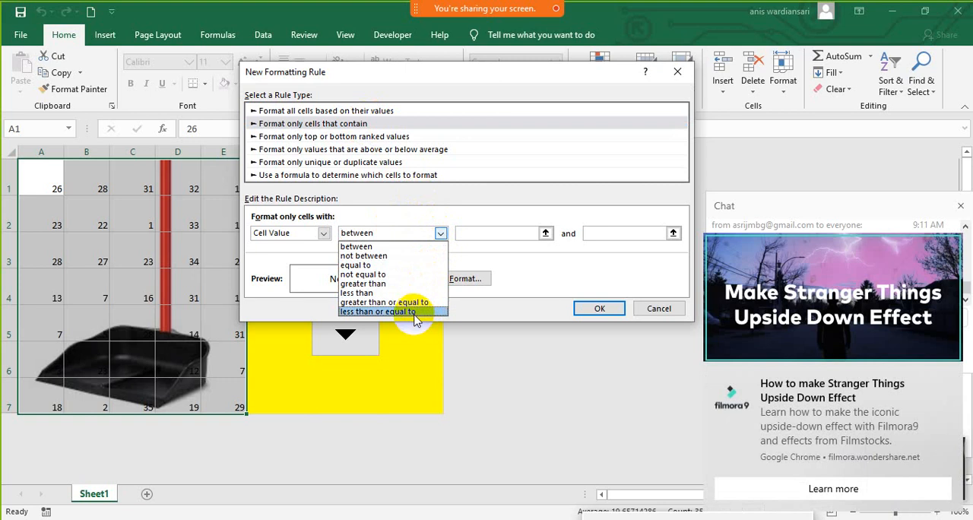
{"action": "left_click", "coordinate": [416, 312]}
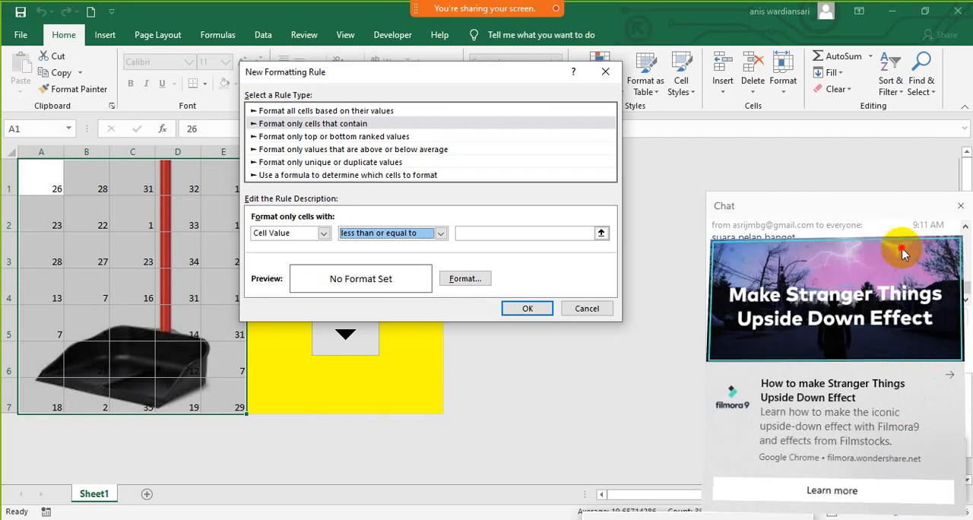
- Clear away the browser windows brought up by the ad notification and cancel the unfinished formatting rule
{"action": "left_click", "coordinate": [900, 352]}
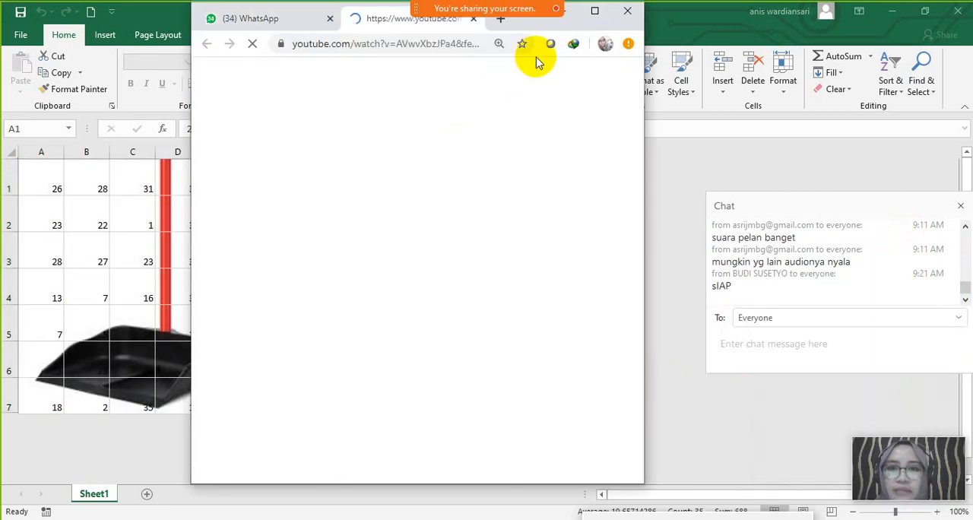
{"action": "left_click", "coordinate": [574, 13]}
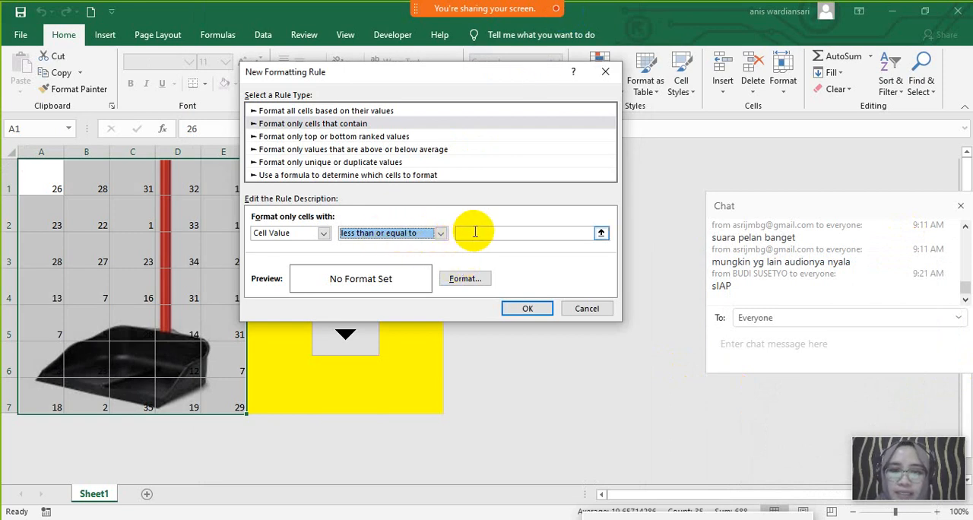
{"action": "left_click", "coordinate": [473, 232]}
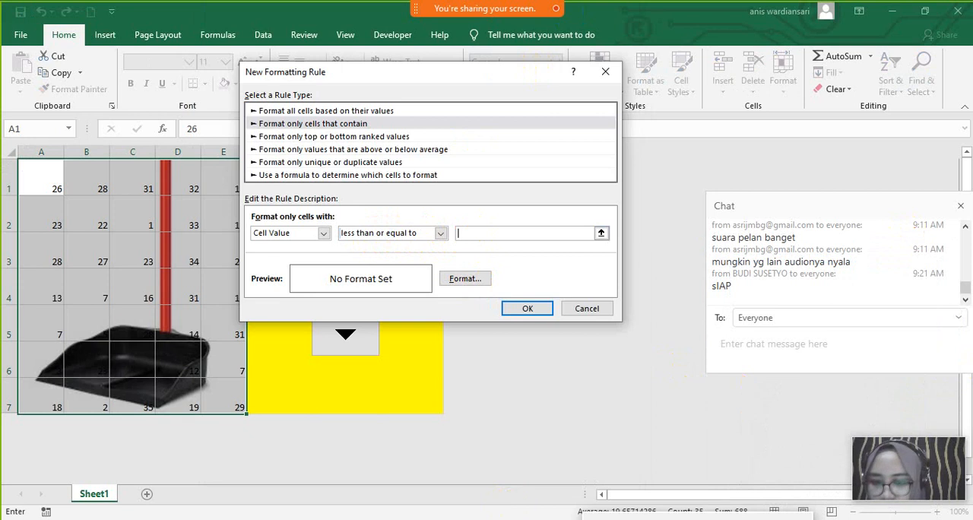
{"action": "key", "text": "alt+Tab"}
{"action": "mouse_move", "coordinate": [473, 21]}
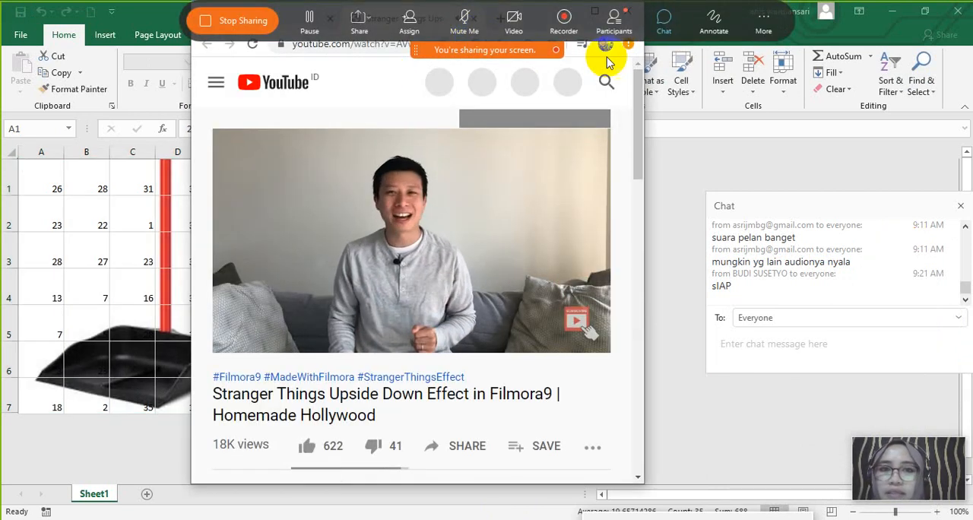
{"action": "left_click", "coordinate": [309, 42]}
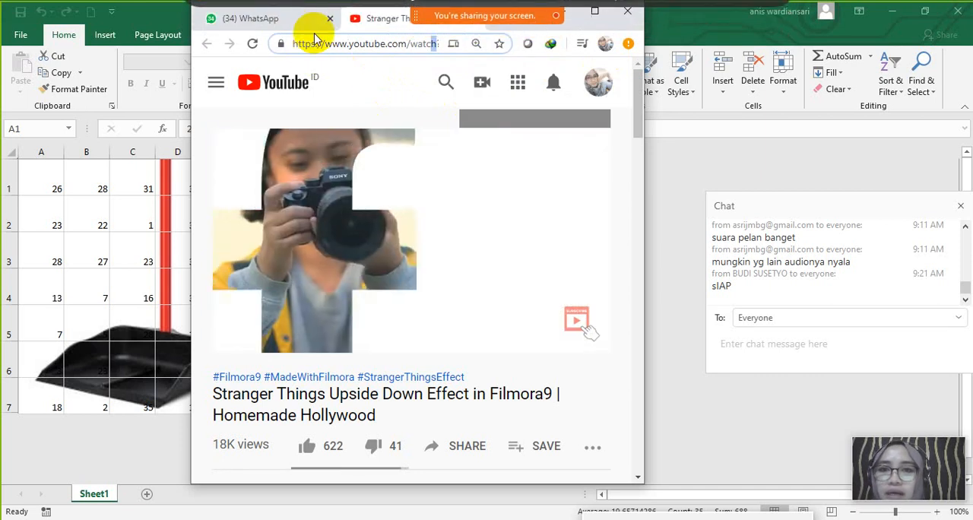
{"action": "left_click_drag", "start_coordinate": [315, 21], "coordinate": [361, 53]}
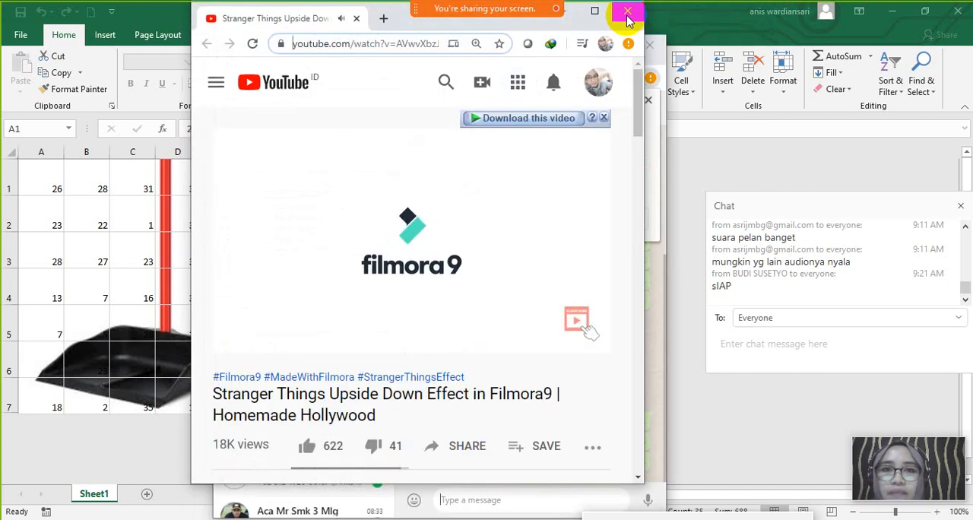
{"action": "left_click", "coordinate": [628, 12]}
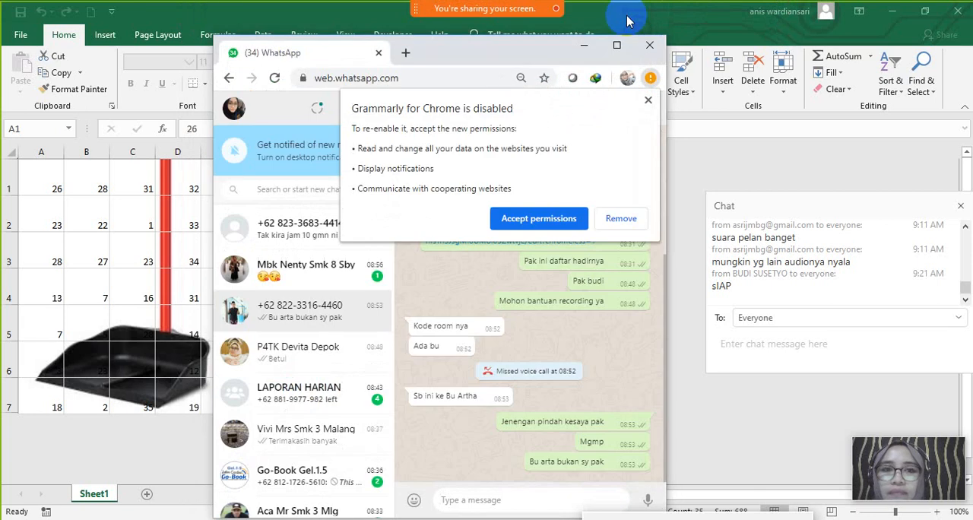
{"action": "left_click", "coordinate": [584, 46]}
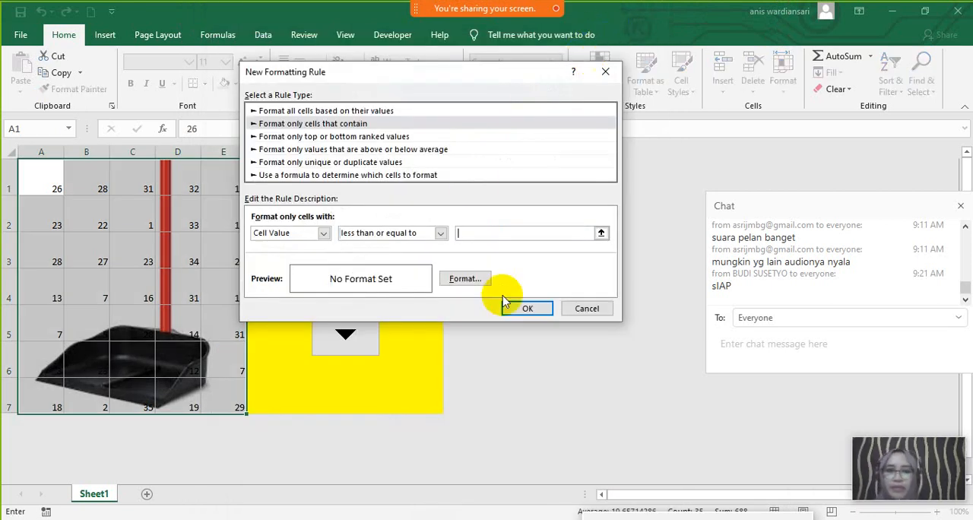
{"action": "left_click", "coordinate": [606, 71]}
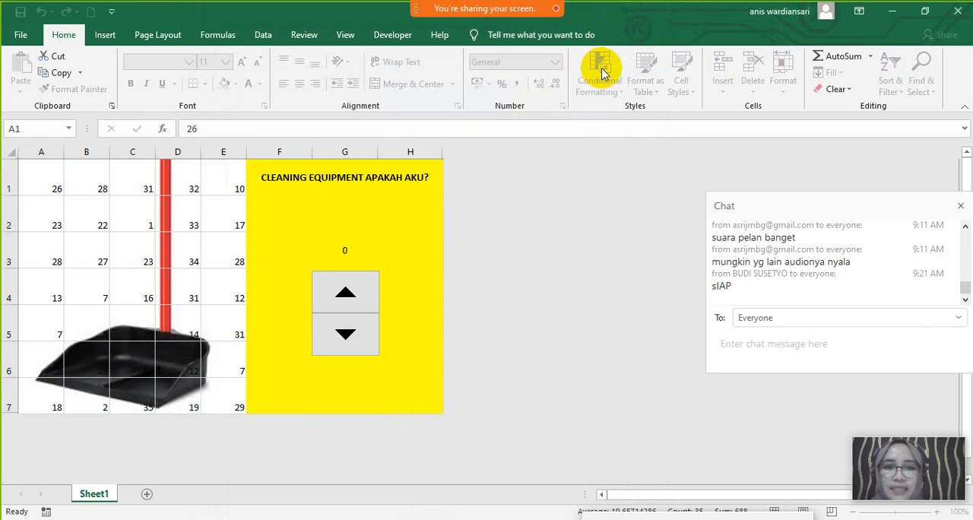
- Start a new conditional formatting rule on A1:E7 that formats only cells whose value is less than or equal to a reference
{"action": "key", "text": "ctrl+a"}
{"action": "left_click_drag", "start_coordinate": [46, 182], "coordinate": [212, 390]}
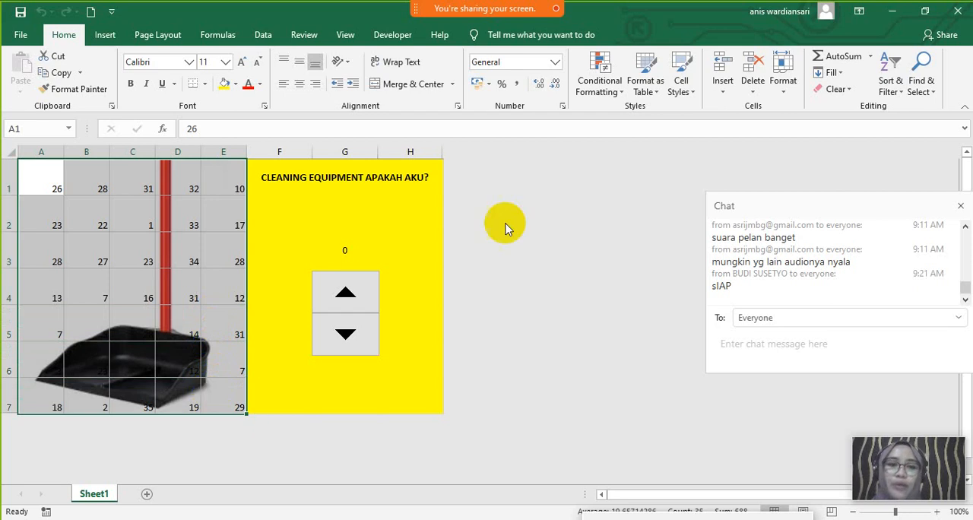
{"action": "left_click", "coordinate": [606, 91]}
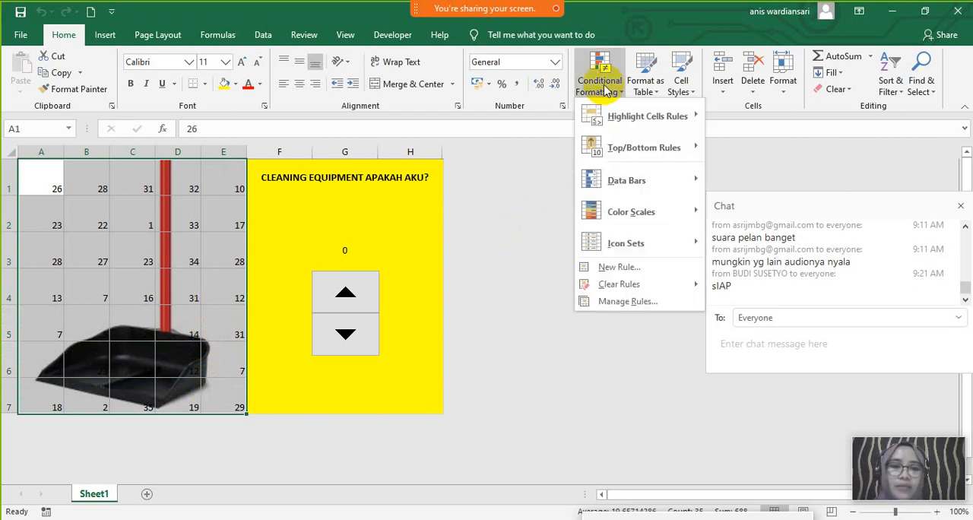
{"action": "left_click", "coordinate": [619, 268]}
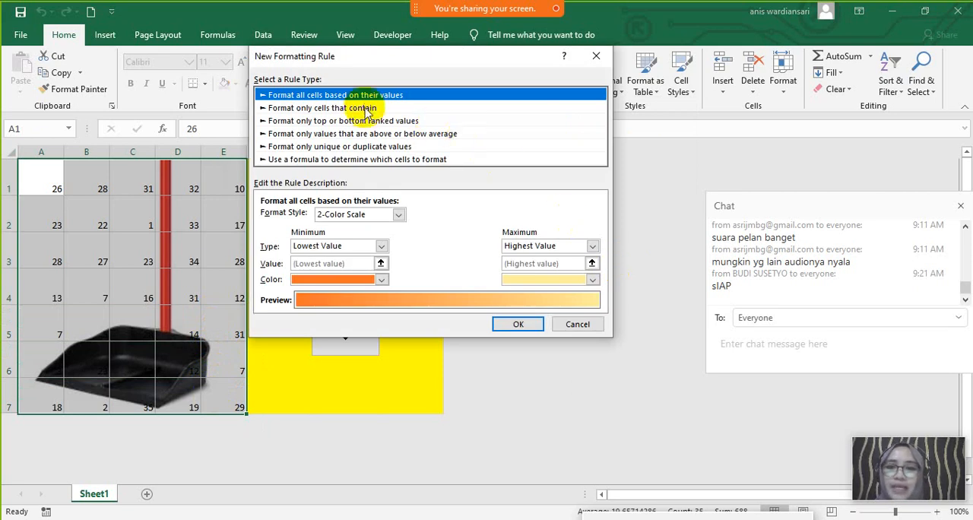
{"action": "left_click", "coordinate": [366, 111]}
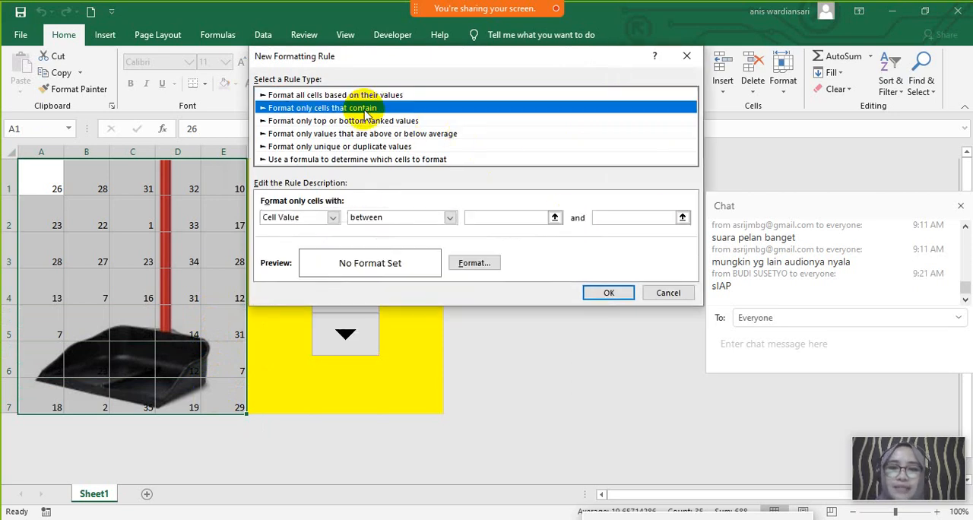
{"action": "left_click", "coordinate": [451, 219]}
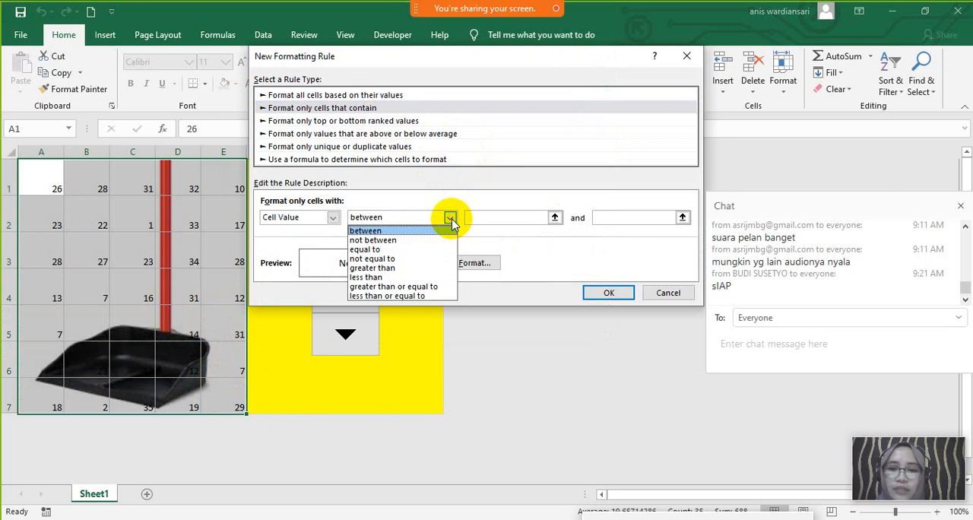
{"action": "left_click", "coordinate": [435, 296]}
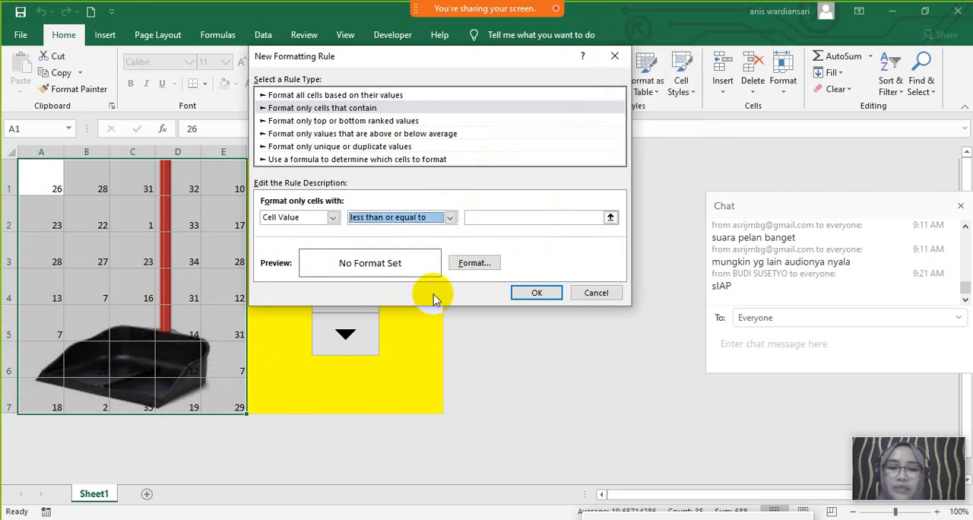
- Set the rule's comparison value to the spin button's linked cell, =$G$3
{"action": "left_click", "coordinate": [479, 220]}
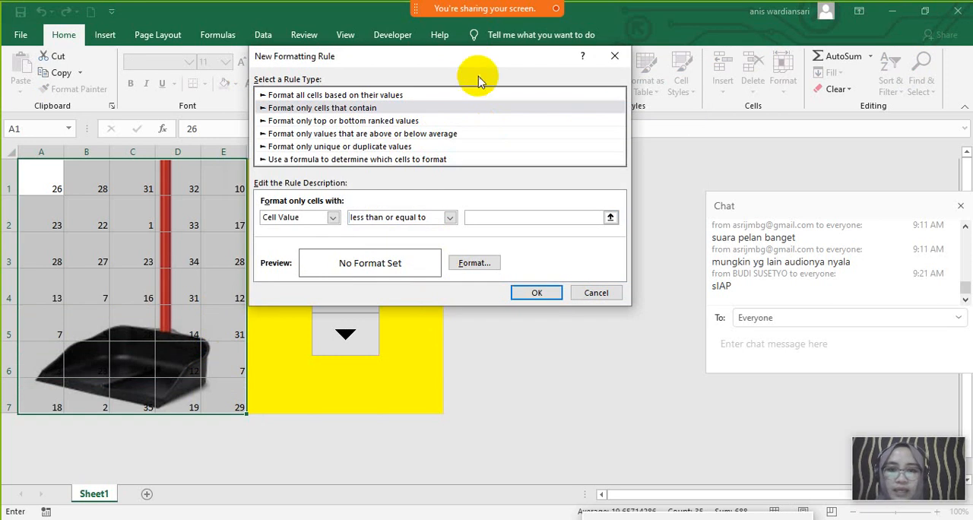
{"action": "left_click_drag", "start_coordinate": [468, 59], "coordinate": [666, 29]}
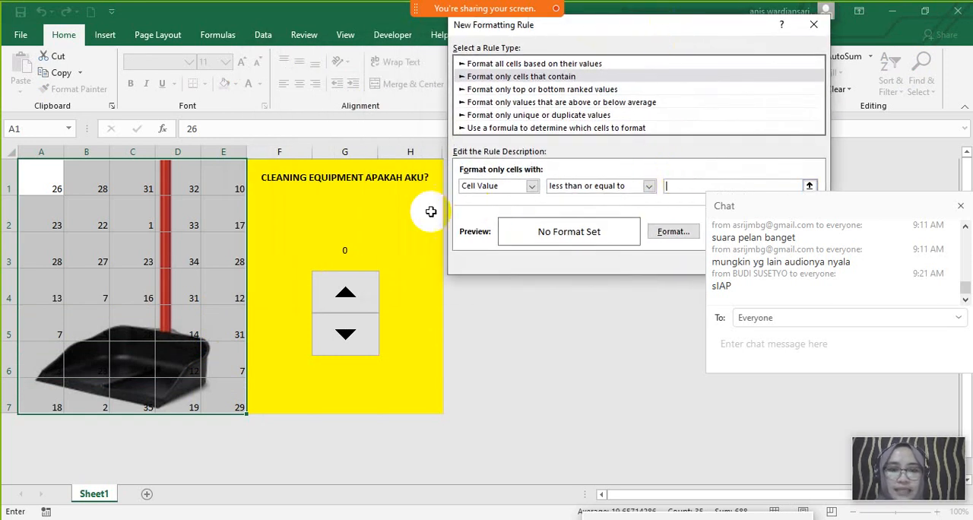
{"action": "left_click_drag", "start_coordinate": [839, 201], "coordinate": [847, 286]}
{"action": "left_click", "coordinate": [809, 187]}
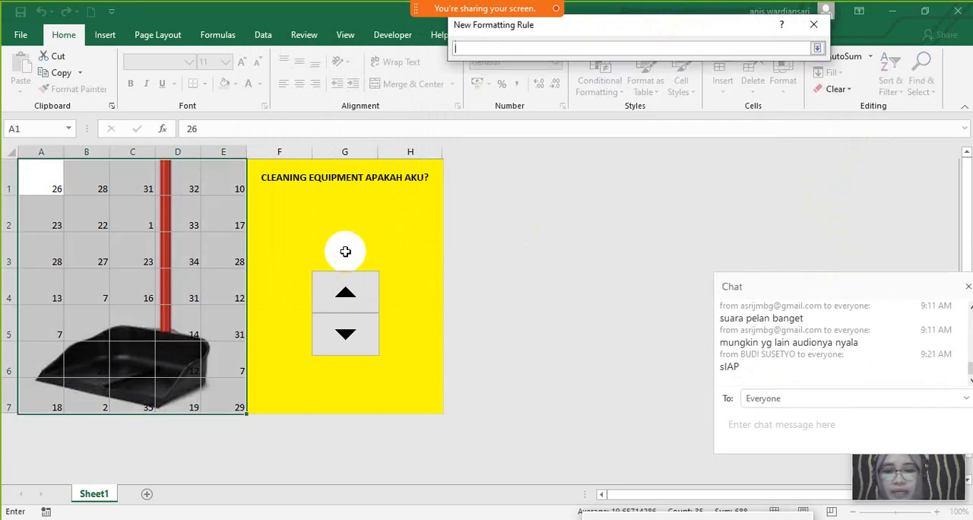
{"action": "left_click", "coordinate": [346, 252]}
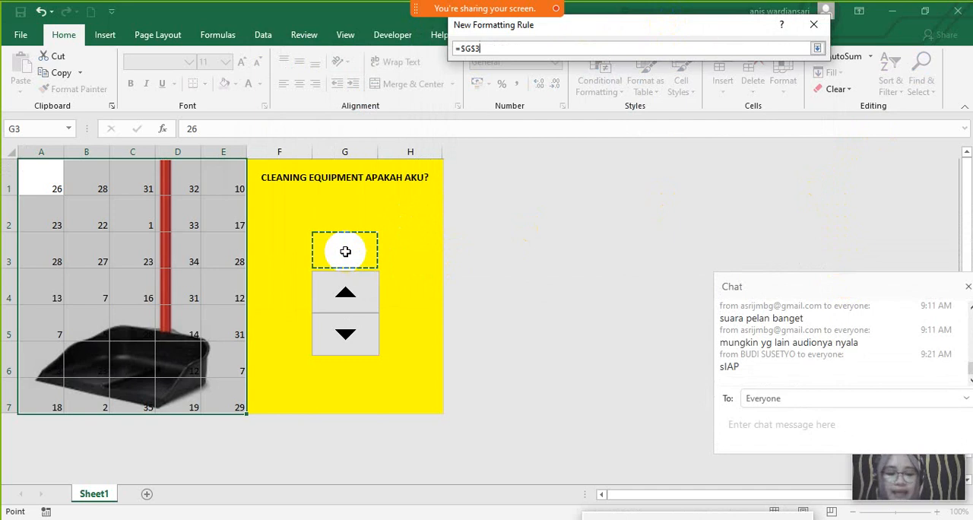
{"action": "key", "text": "Return"}
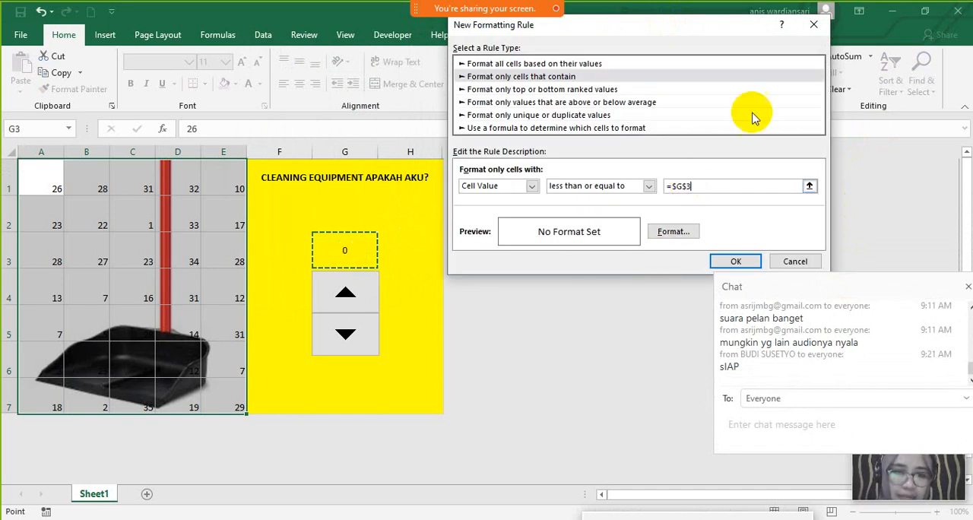
- Set the rule's format to a No Color background fill and apply the rule to the number grid
{"action": "left_click", "coordinate": [676, 236]}
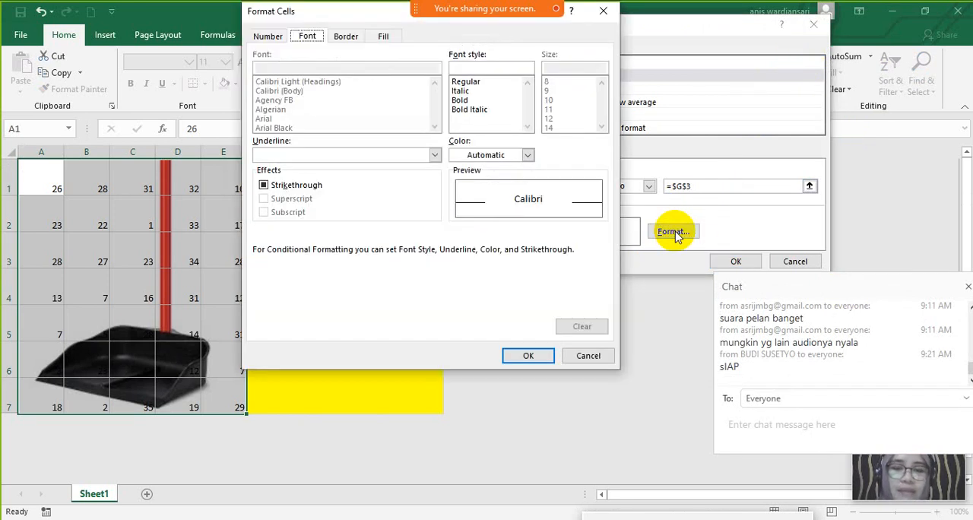
{"action": "left_click", "coordinate": [385, 38]}
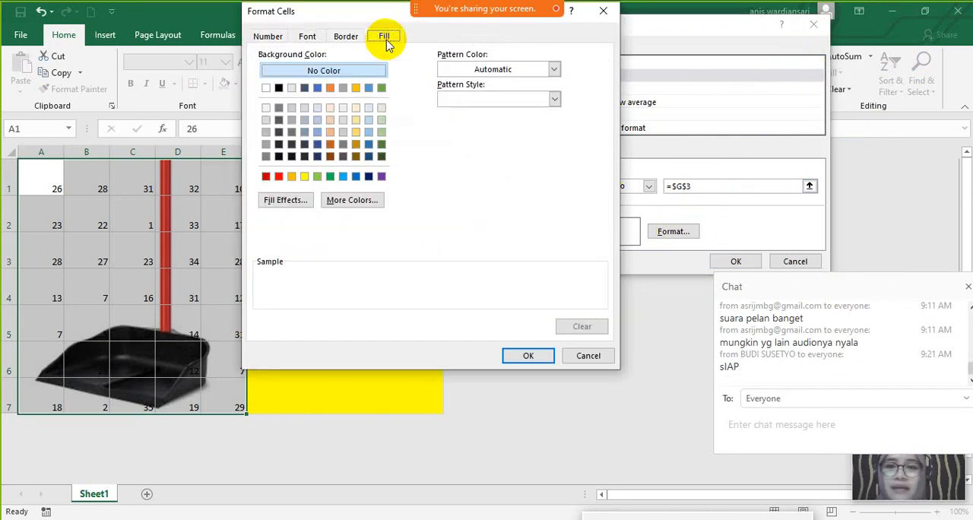
{"action": "left_click", "coordinate": [339, 73]}
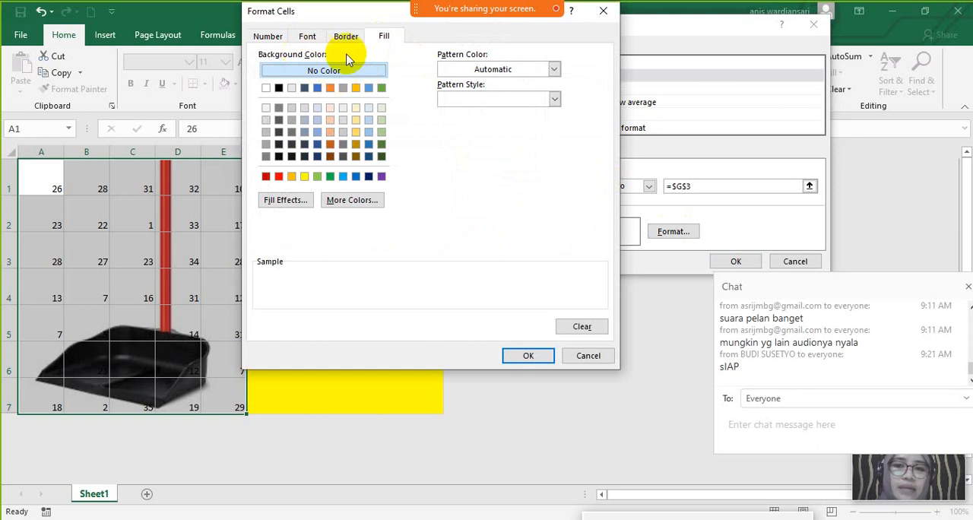
{"action": "left_click", "coordinate": [325, 71]}
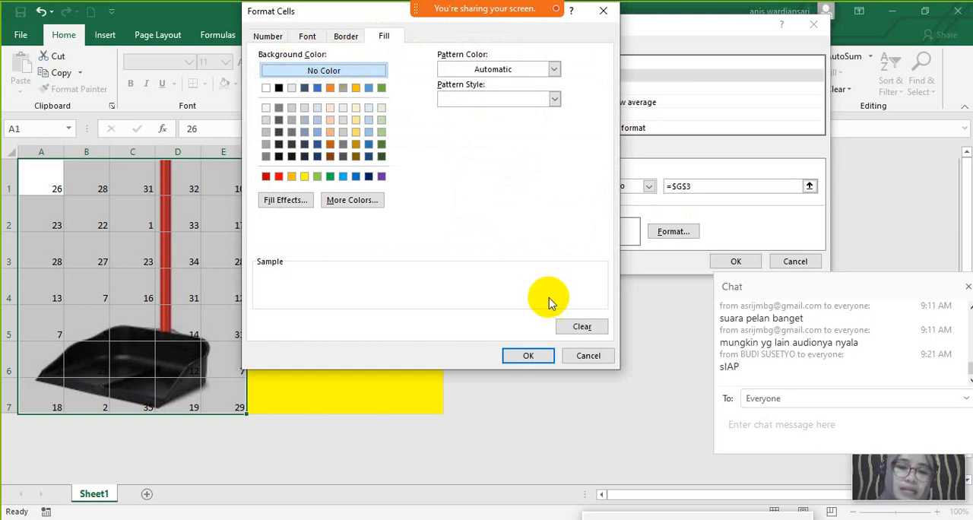
{"action": "left_click", "coordinate": [536, 356]}
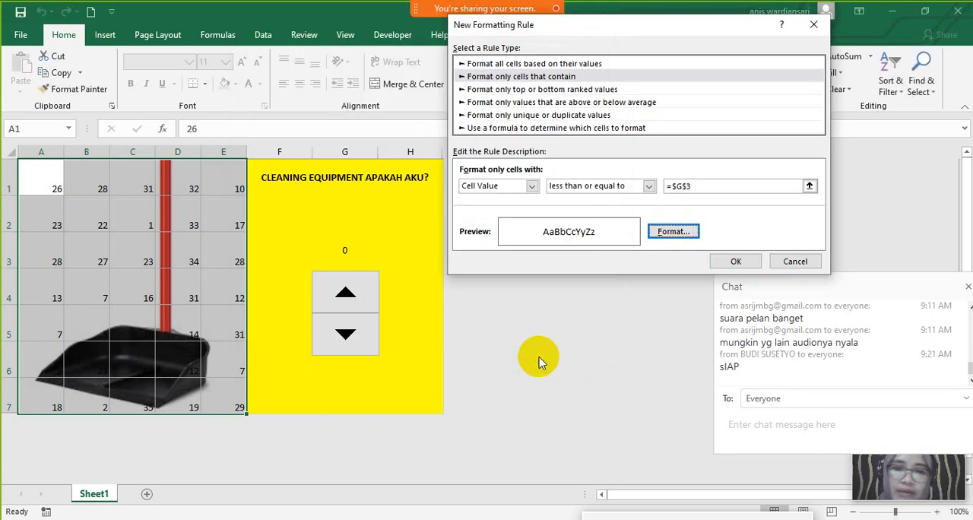
{"action": "left_click", "coordinate": [736, 261]}
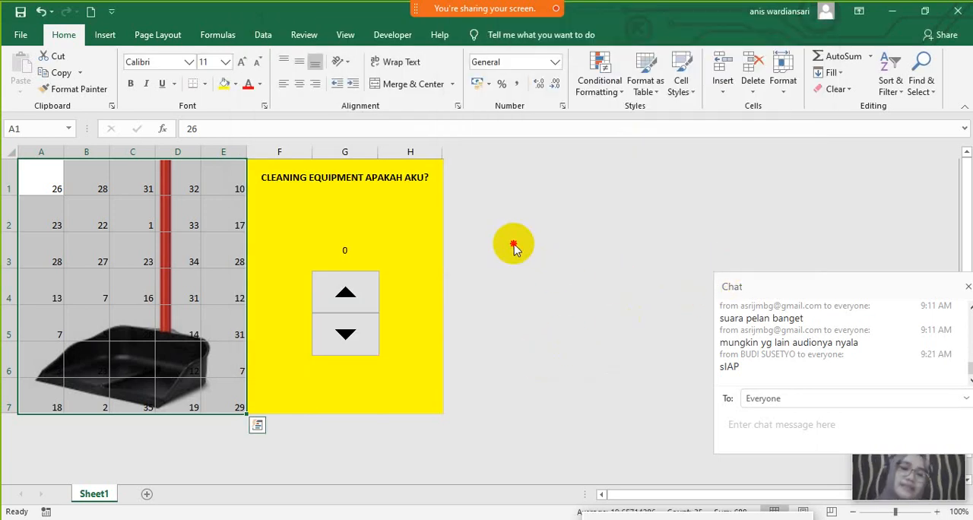
{"action": "left_click", "coordinate": [85, 213]}
{"action": "left_click", "coordinate": [66, 179]}
{"action": "left_click_drag", "start_coordinate": [65, 179], "coordinate": [227, 397]}
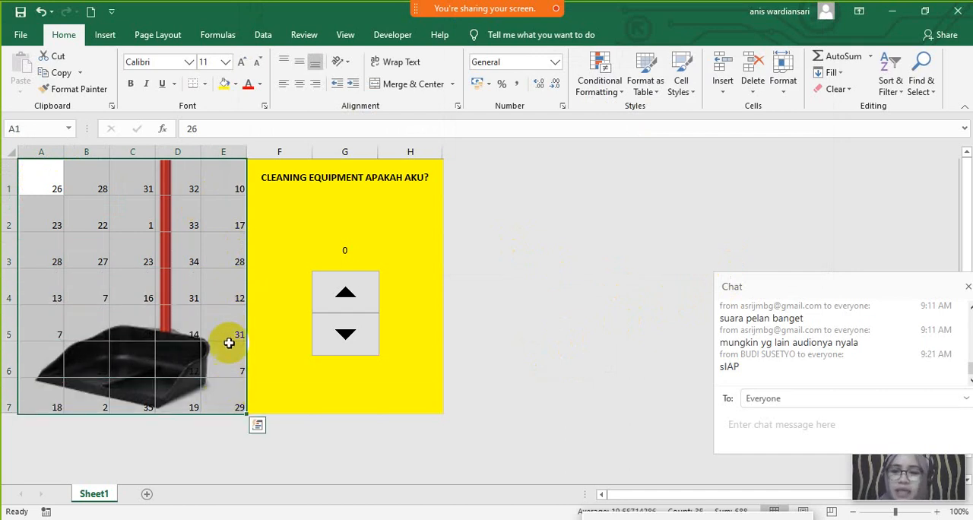
{"action": "left_click", "coordinate": [237, 84]}
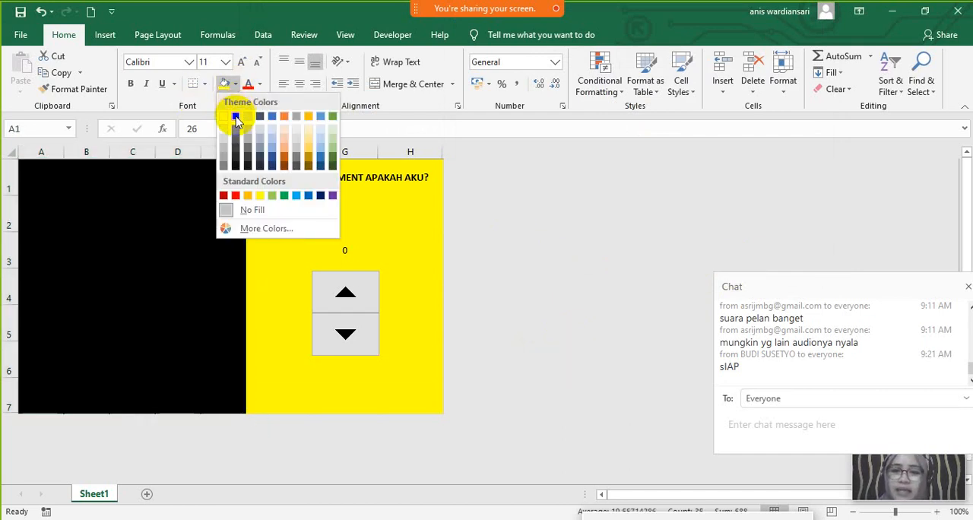
{"action": "left_click", "coordinate": [236, 86]}
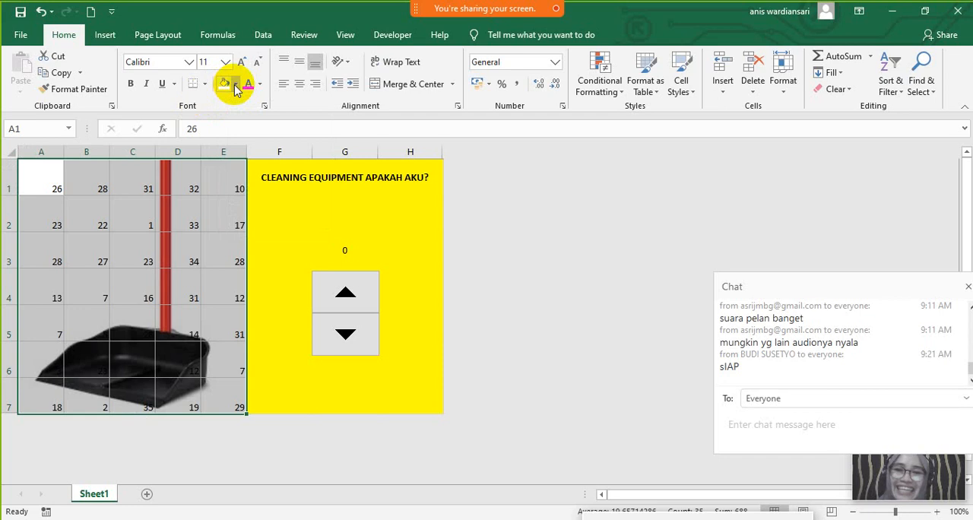
{"action": "left_click", "coordinate": [93, 219]}
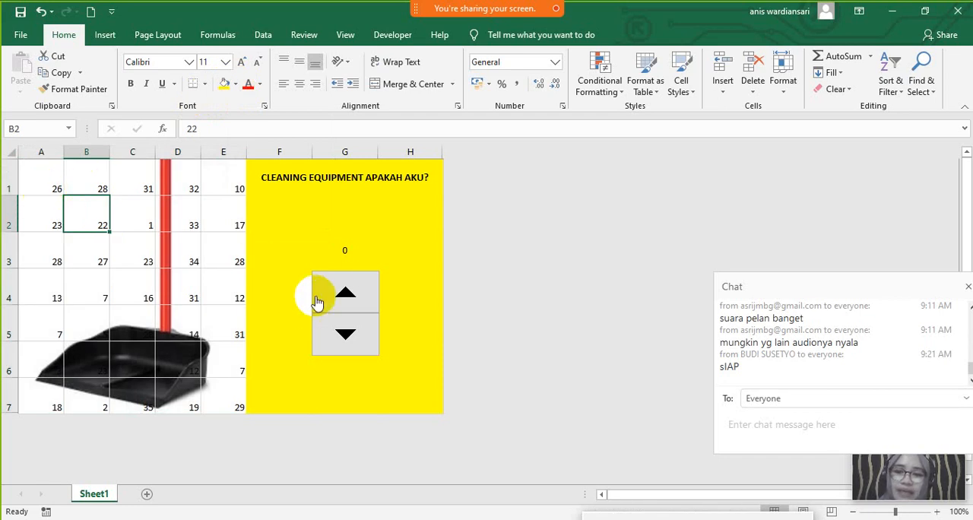
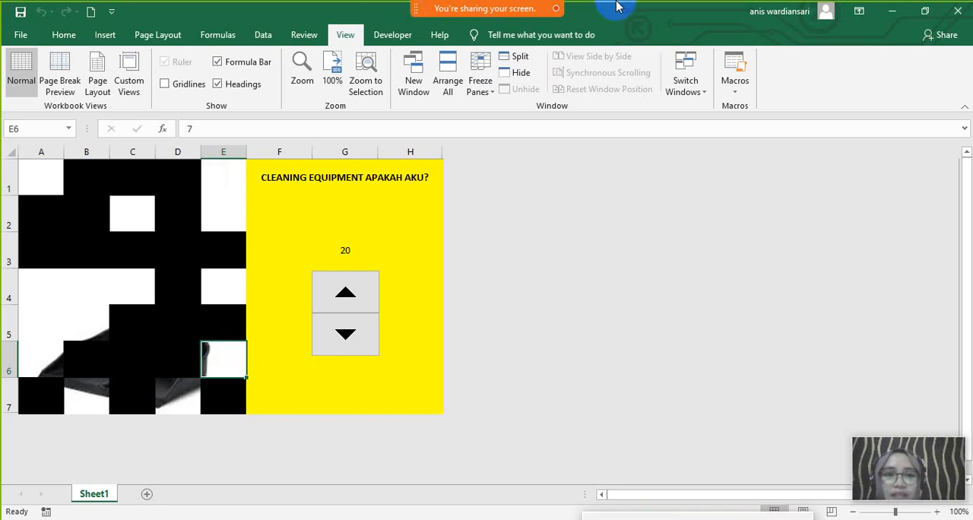
- Bring up the meeting chat and participant list to find the attendee with a raised hand, and set the speaker volume to 64
{"action": "mouse_move", "coordinate": [504, 8]}
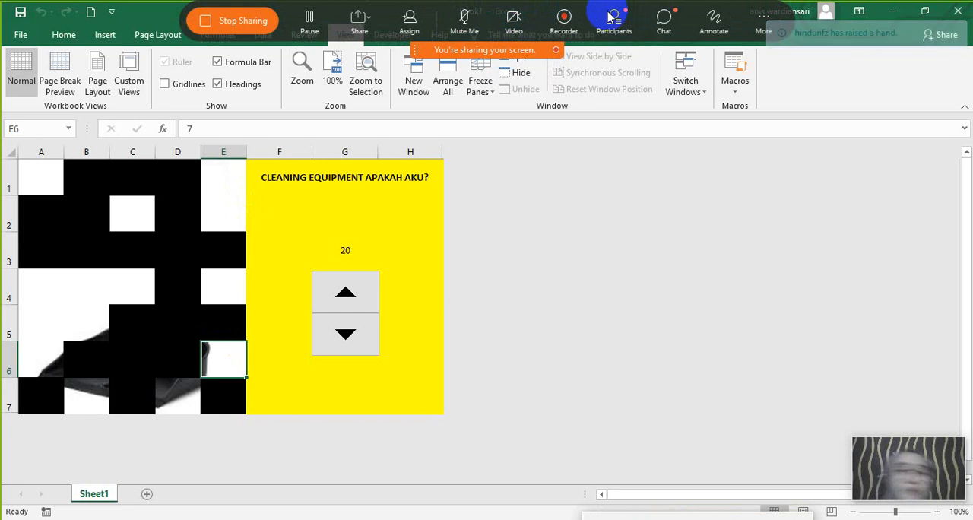
{"action": "left_click", "coordinate": [664, 25]}
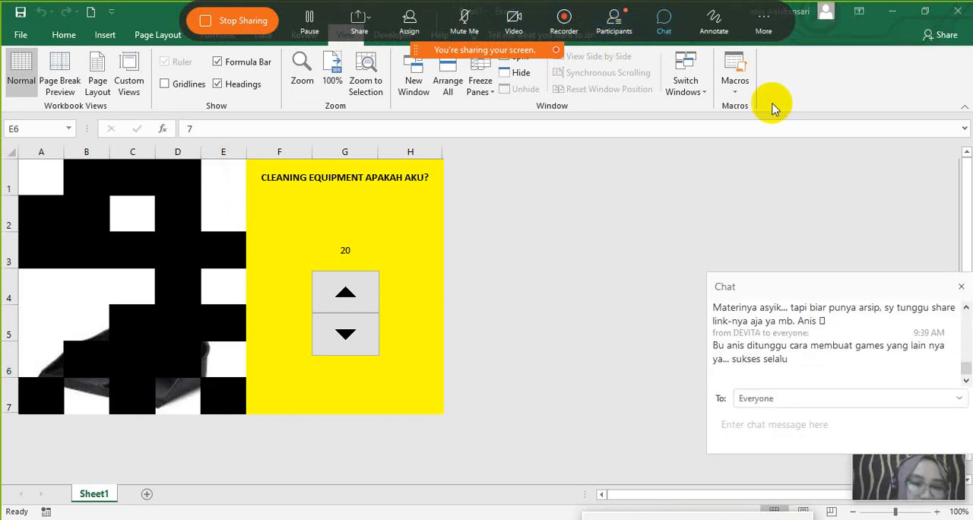
{"action": "left_click", "coordinate": [624, 29]}
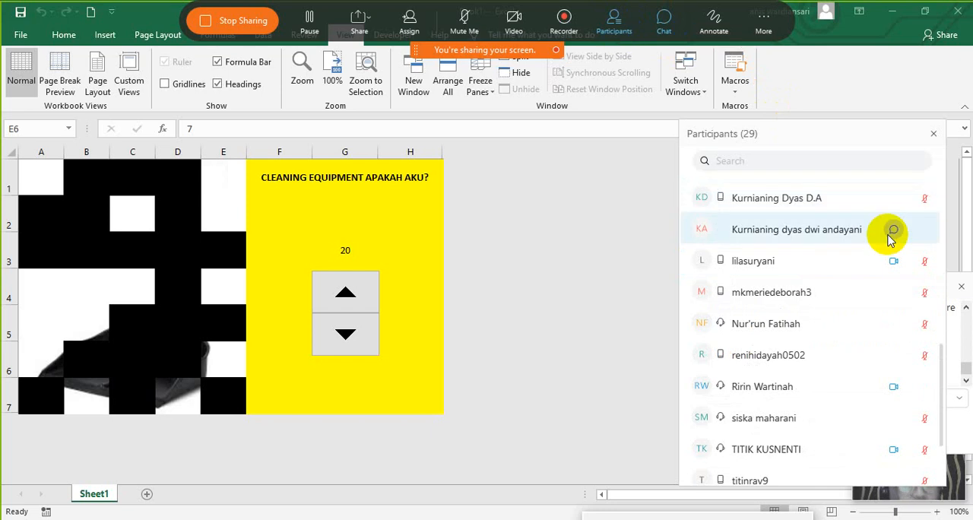
{"action": "left_click", "coordinate": [930, 298]}
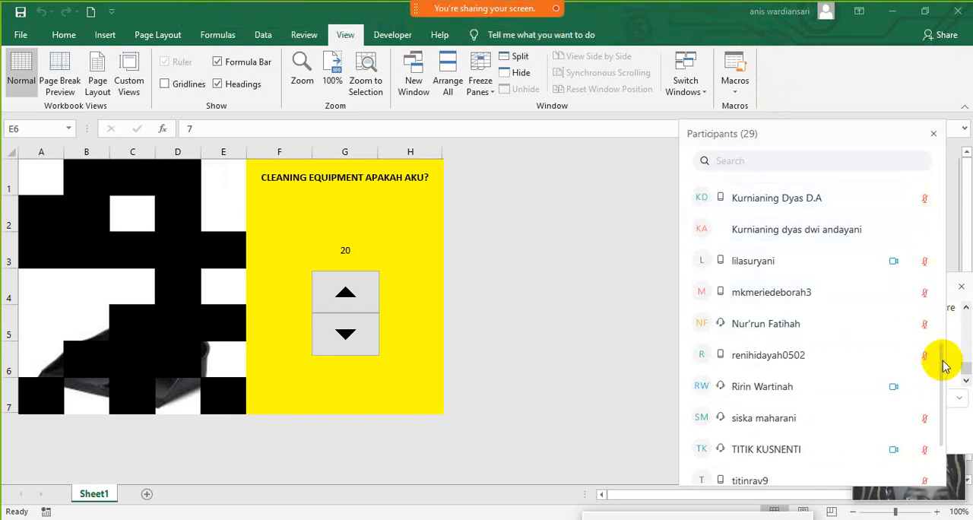
{"action": "left_click_drag", "start_coordinate": [946, 360], "coordinate": [949, 298]}
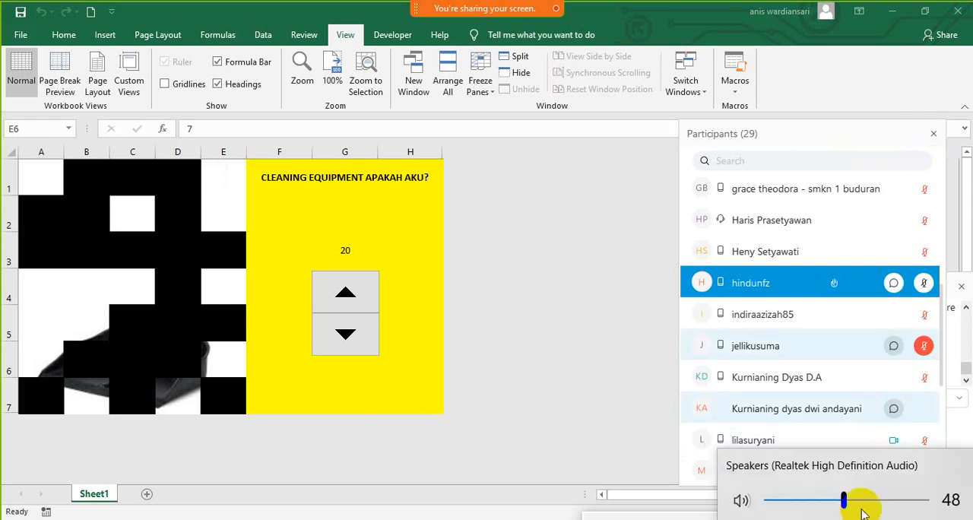
{"action": "left_click", "coordinate": [871, 502]}
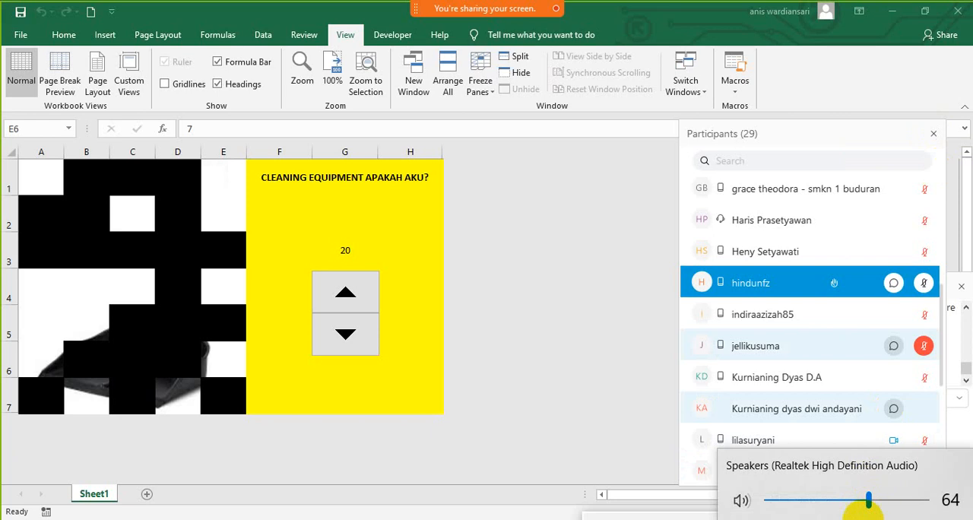
{"action": "left_click", "coordinate": [863, 519]}
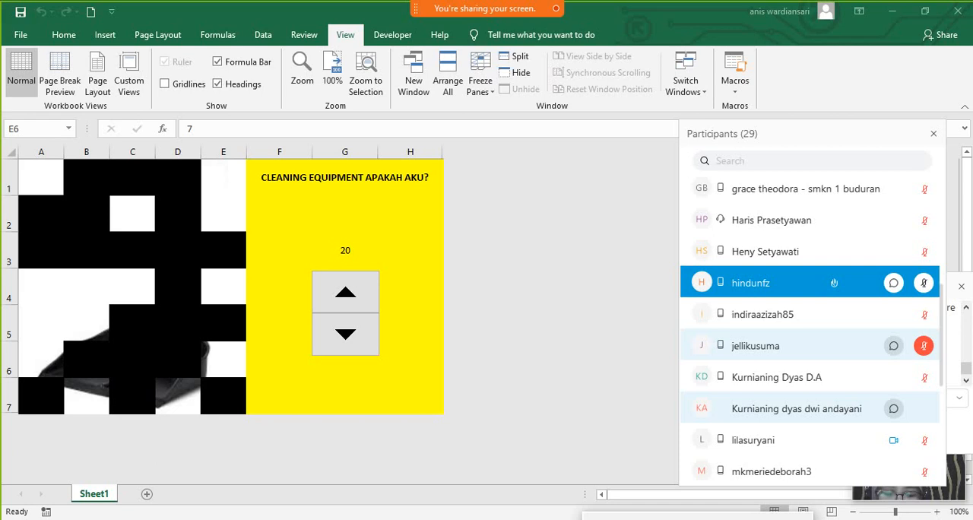
- Test the dustpan game's spin button by lowering the linked value to 10 and raising it back to 20
{"action": "left_click", "coordinate": [346, 334]}
{"action": "left_click", "coordinate": [346, 333]}
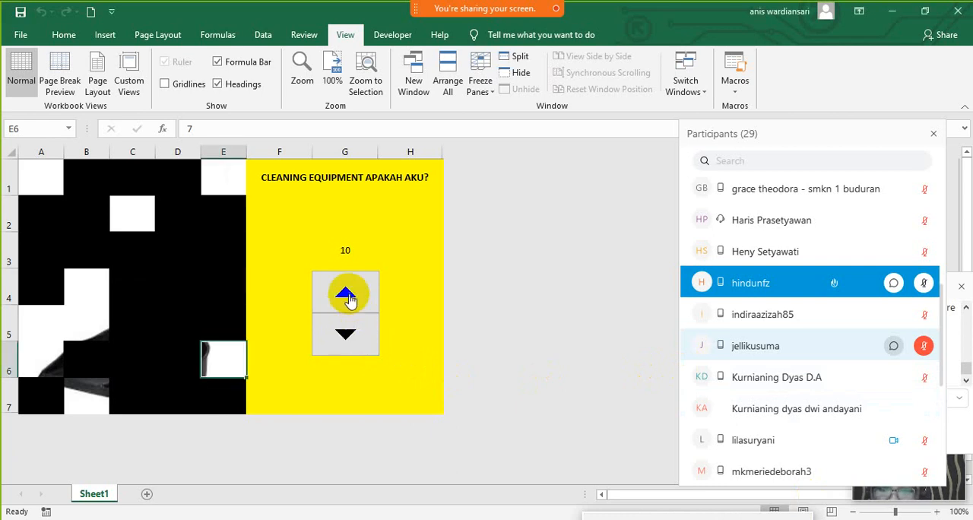
{"action": "left_click", "coordinate": [346, 296]}
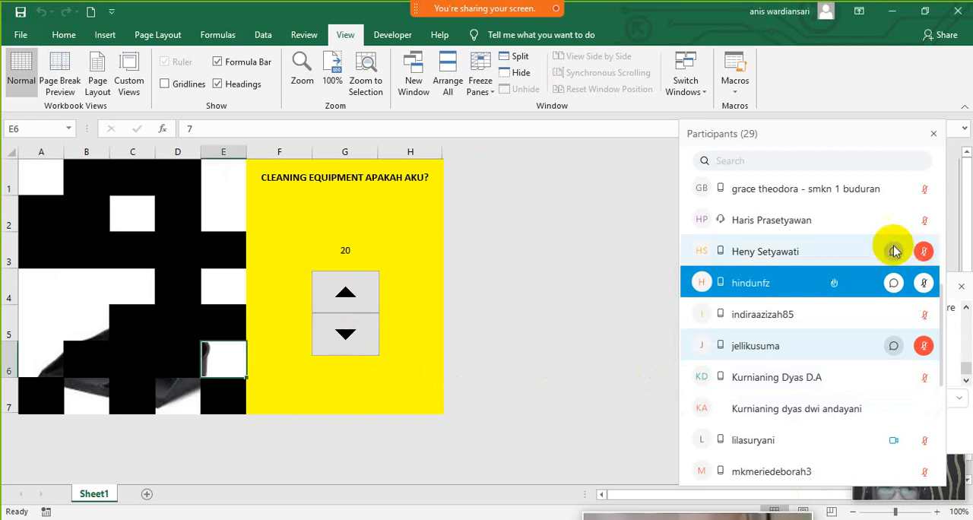
- Mute the highlighted attendee in the meeting's participant list
{"action": "left_click", "coordinate": [925, 289]}
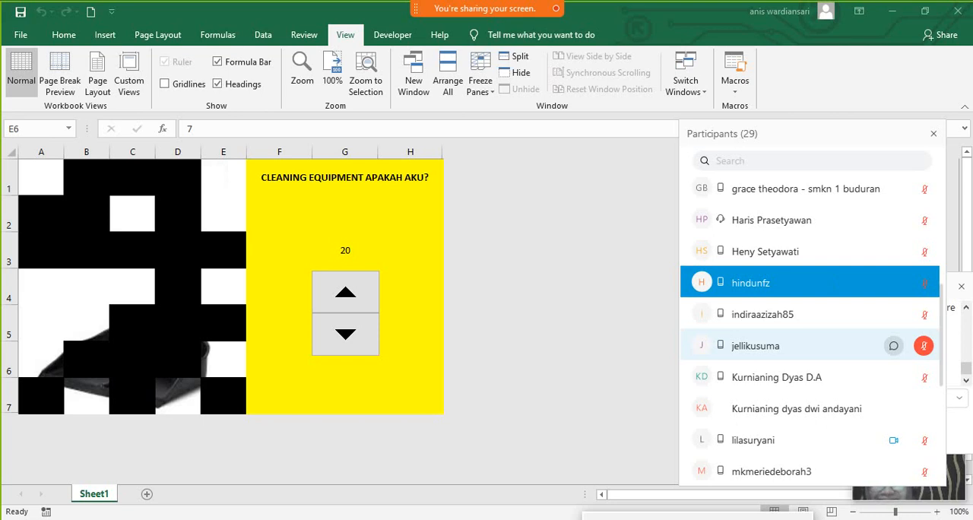
{"action": "left_click", "coordinate": [624, 261]}
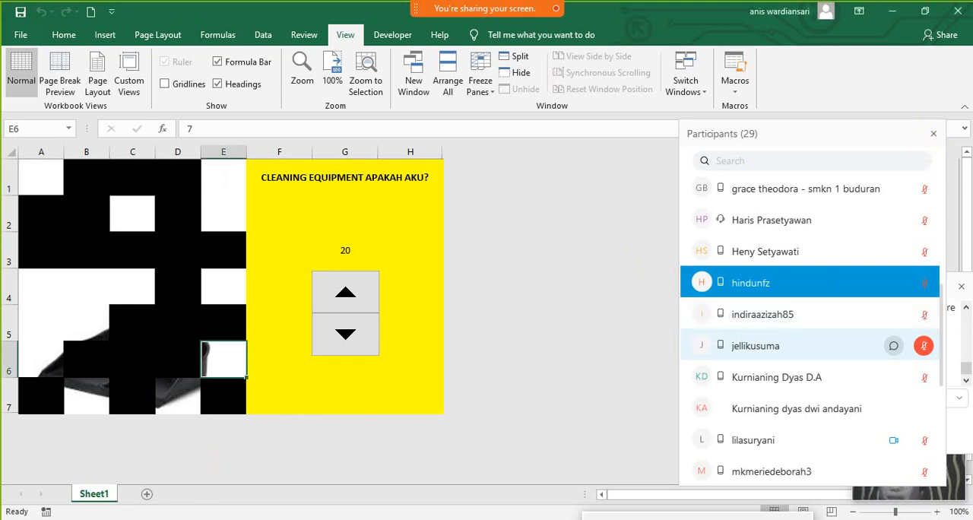
- Open the GAME-CLEANING EQUIPMENT APAKAH workbook from the WEBINAR SERIES 2020 PART 1 folder and lower its spin button value to 0
{"action": "left_click", "coordinate": [291, 213]}
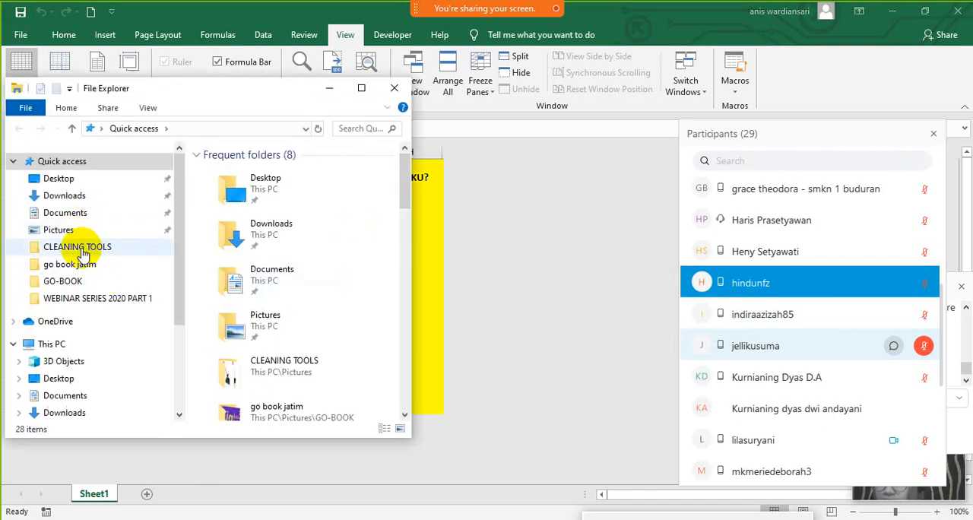
{"action": "left_click", "coordinate": [72, 299]}
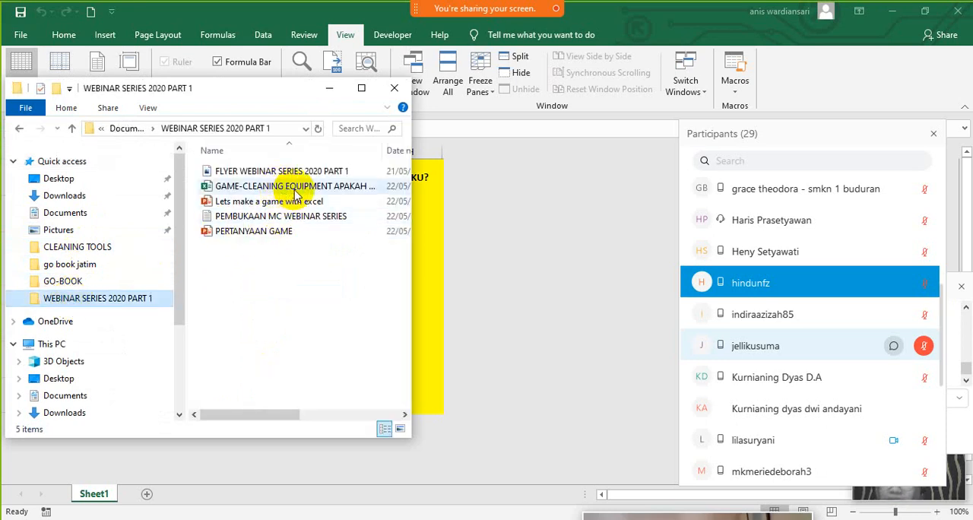
{"action": "left_click", "coordinate": [291, 191]}
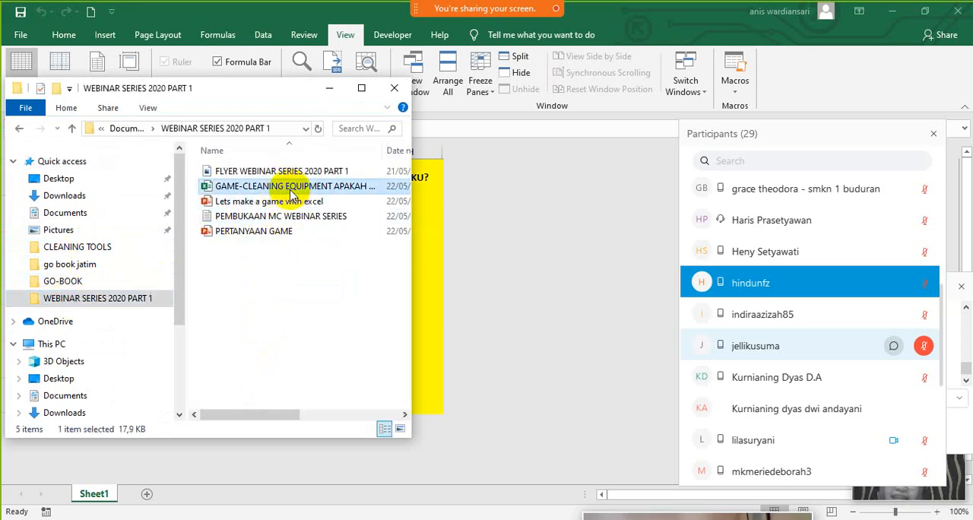
{"action": "left_click", "coordinate": [477, 295]}
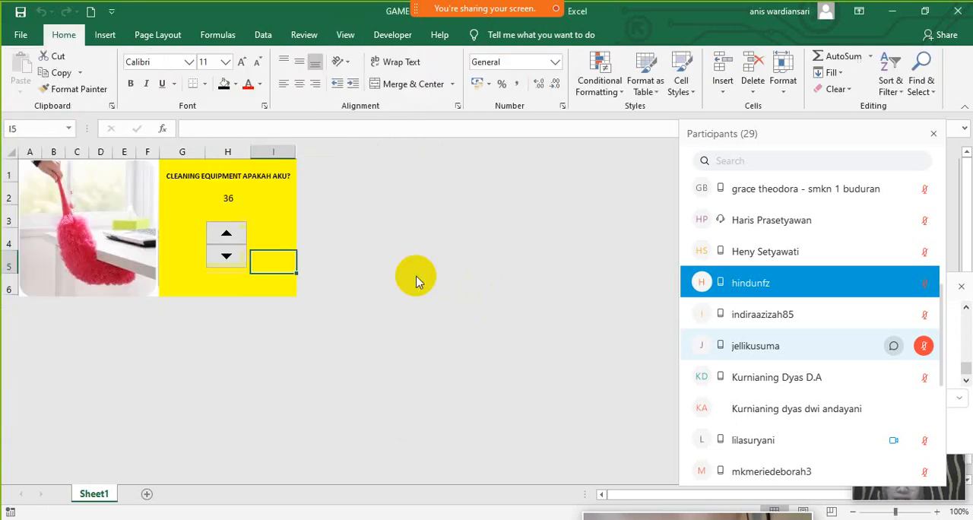
{"action": "left_click", "coordinate": [223, 257]}
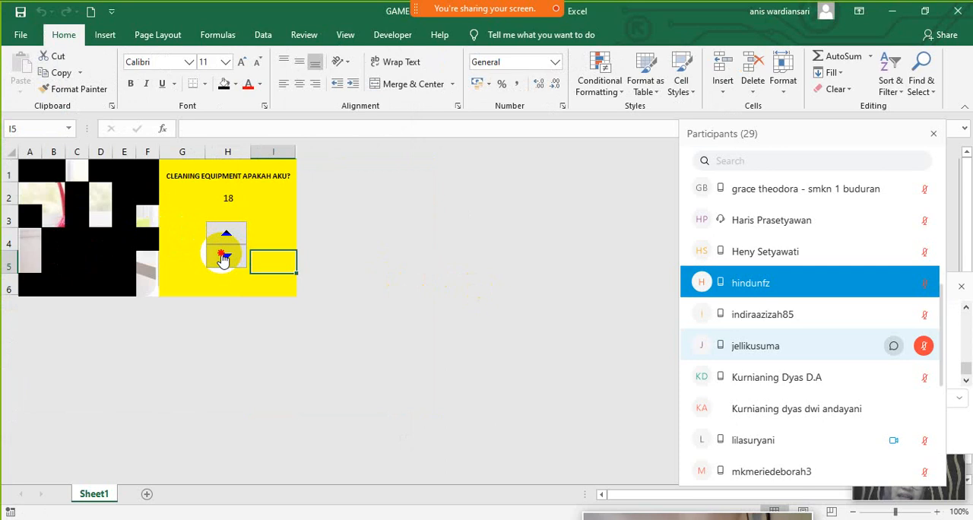
- Reduce the finished game workbook to a smaller window and minimize the other workbook and the WhatsApp browser window
{"action": "left_click", "coordinate": [925, 11]}
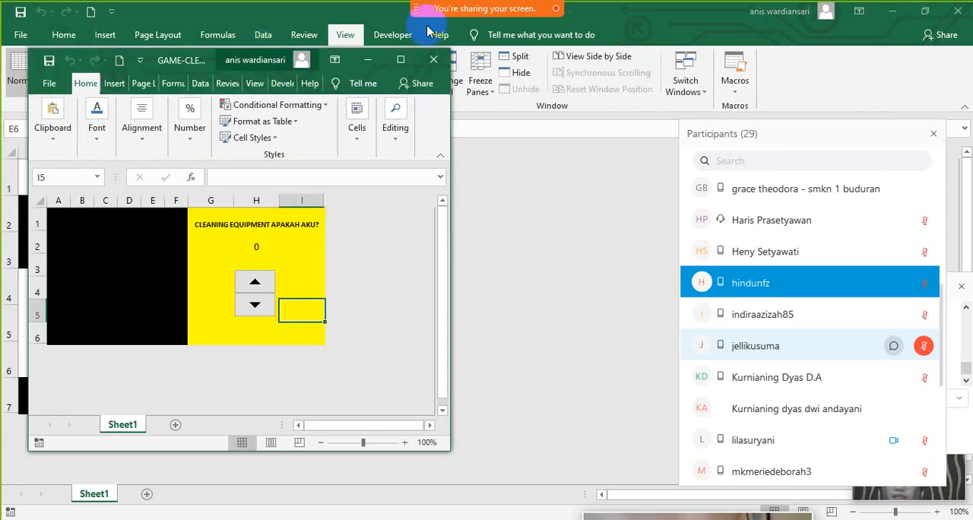
{"action": "left_click", "coordinate": [893, 12]}
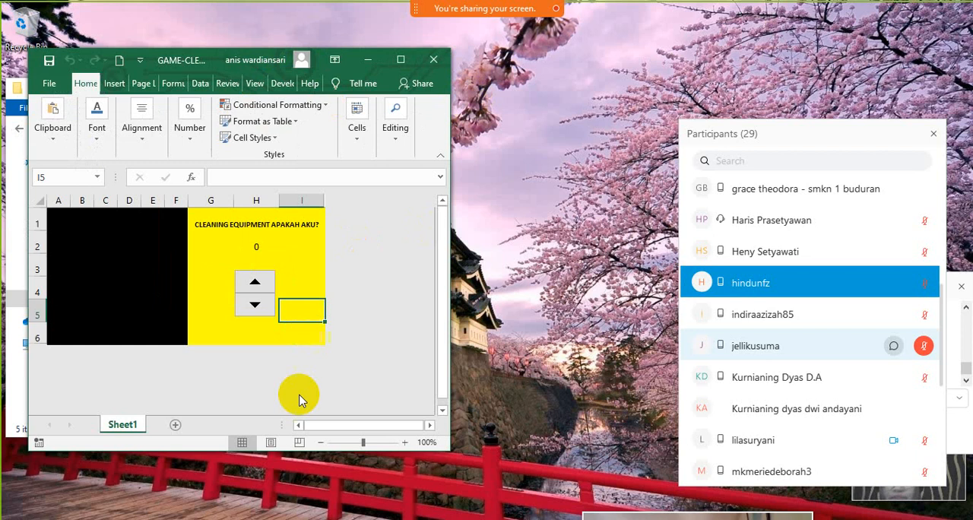
{"action": "key", "text": "alt+Tab"}
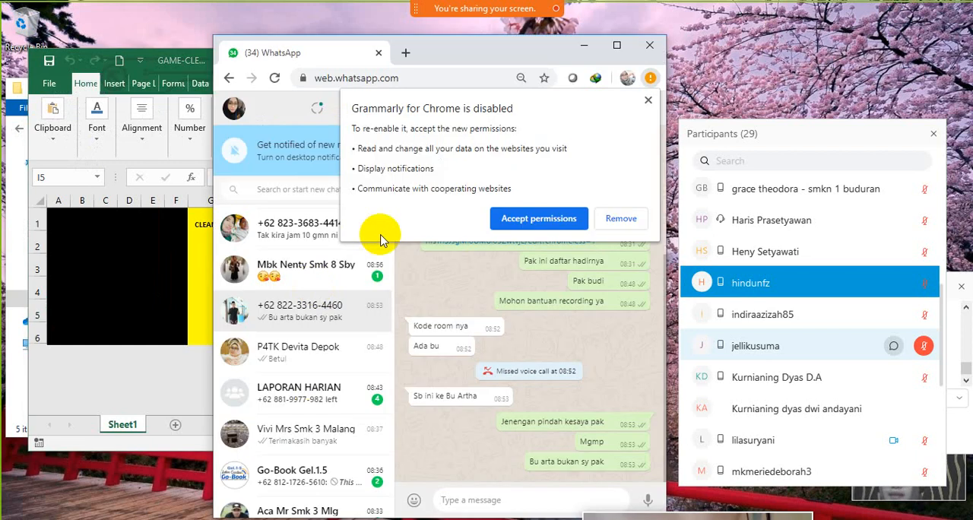
{"action": "left_click", "coordinate": [585, 53]}
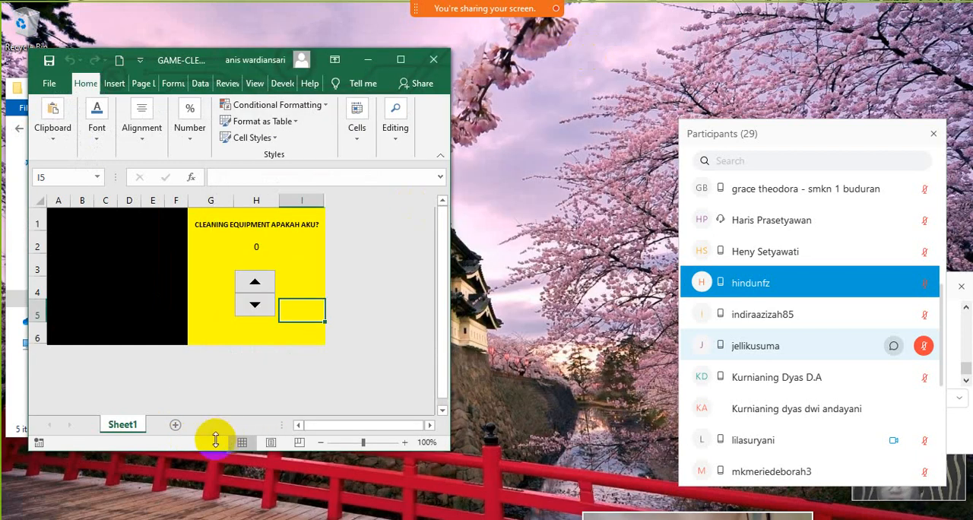
- Open the PERTANYAAN GAME presentation from the webinar folder in PowerPoint and reduce it to a smaller window
{"action": "left_click", "coordinate": [124, 518]}
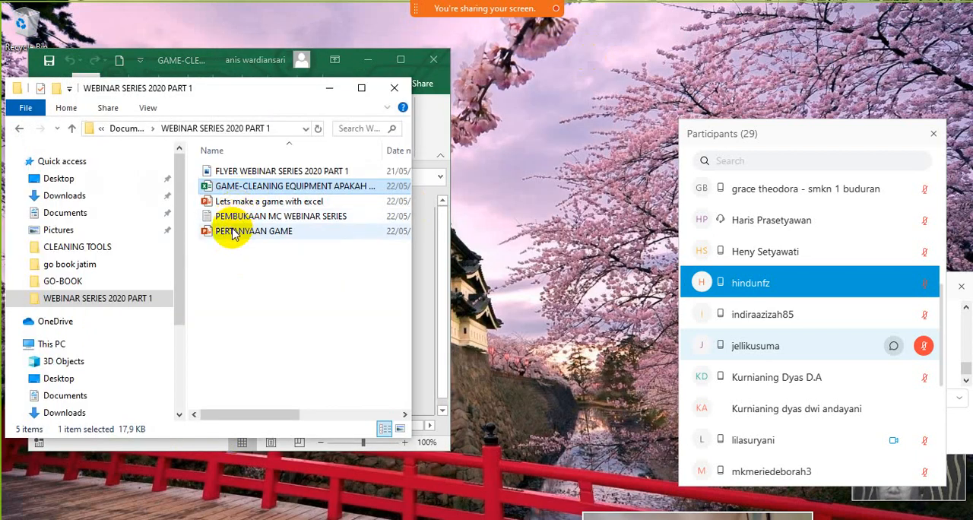
{"action": "left_click", "coordinate": [230, 230]}
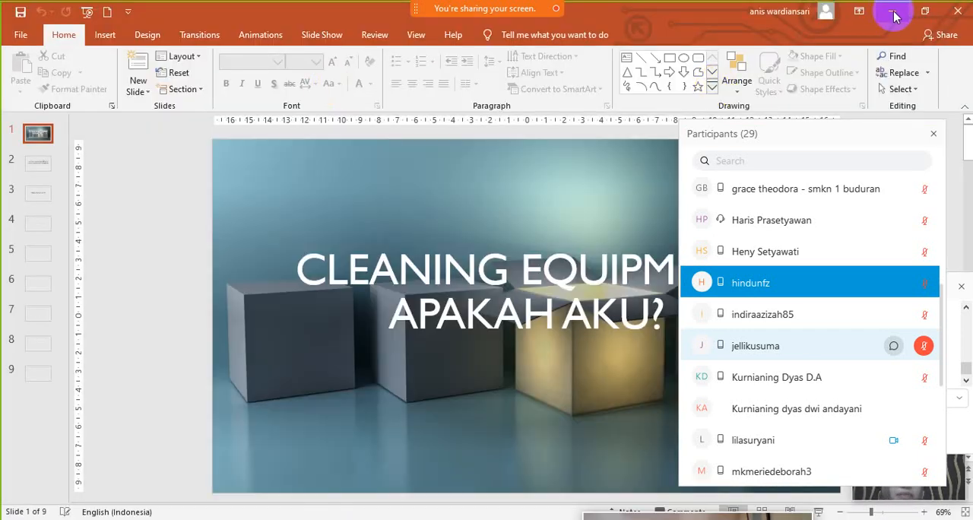
{"action": "left_click", "coordinate": [924, 10]}
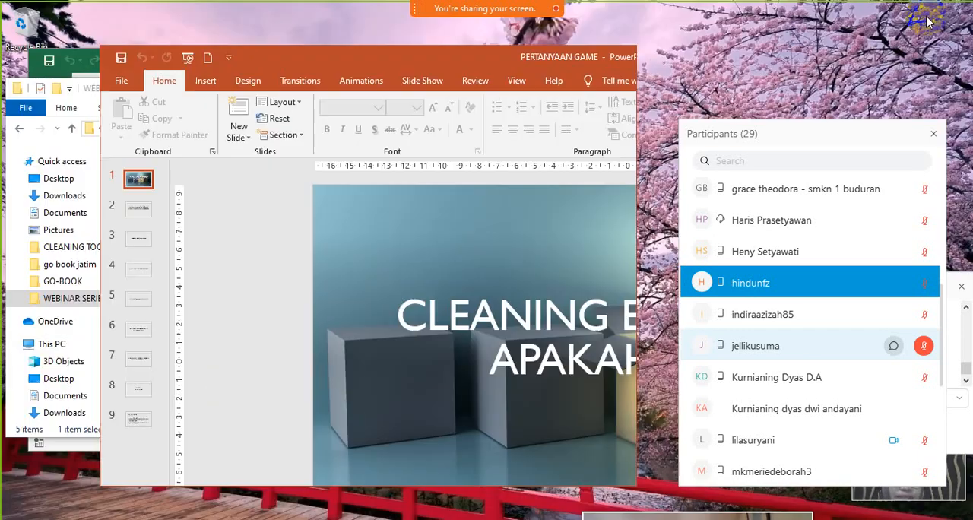
- Place the presentation window beside the game workbook and close the participant list, chat and folder windows covering them
{"action": "left_click", "coordinate": [934, 134]}
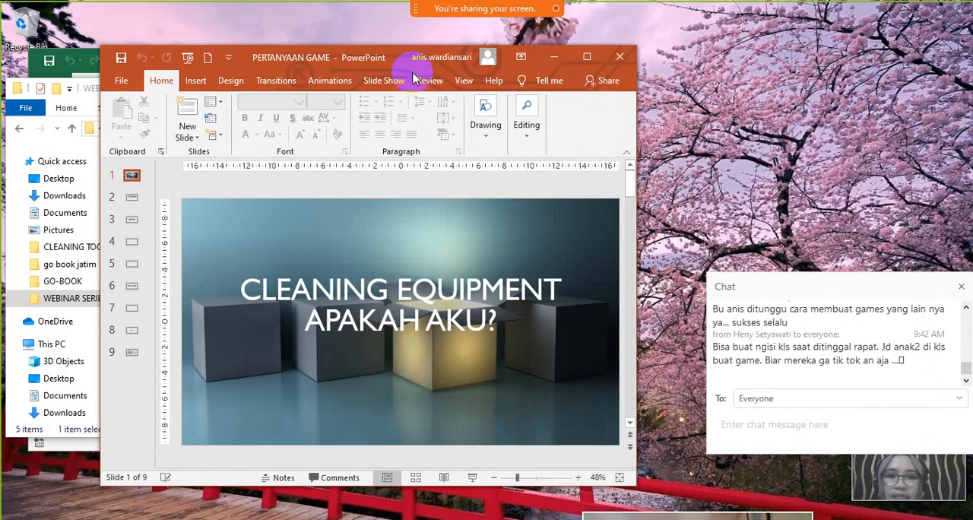
{"action": "left_click_drag", "start_coordinate": [398, 59], "coordinate": [748, 56]}
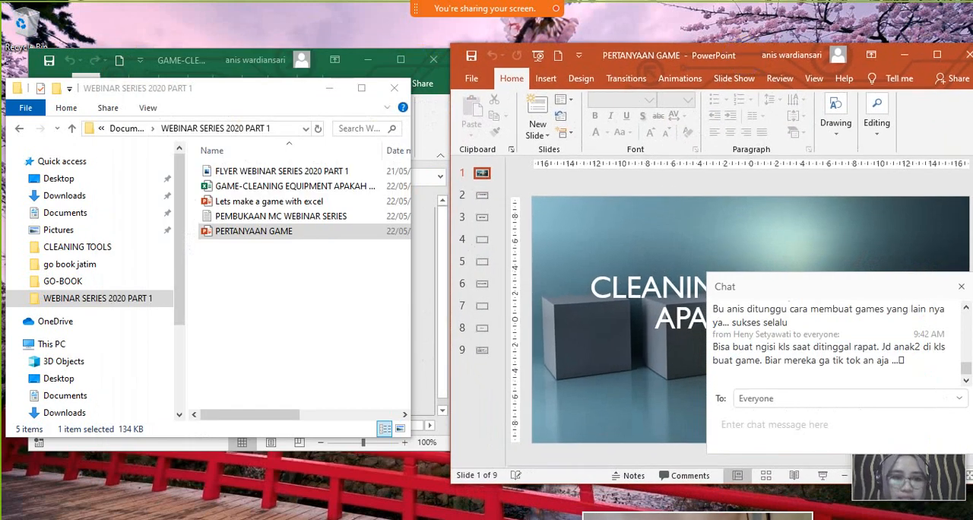
{"action": "left_click", "coordinate": [961, 287]}
{"action": "left_click", "coordinate": [394, 88]}
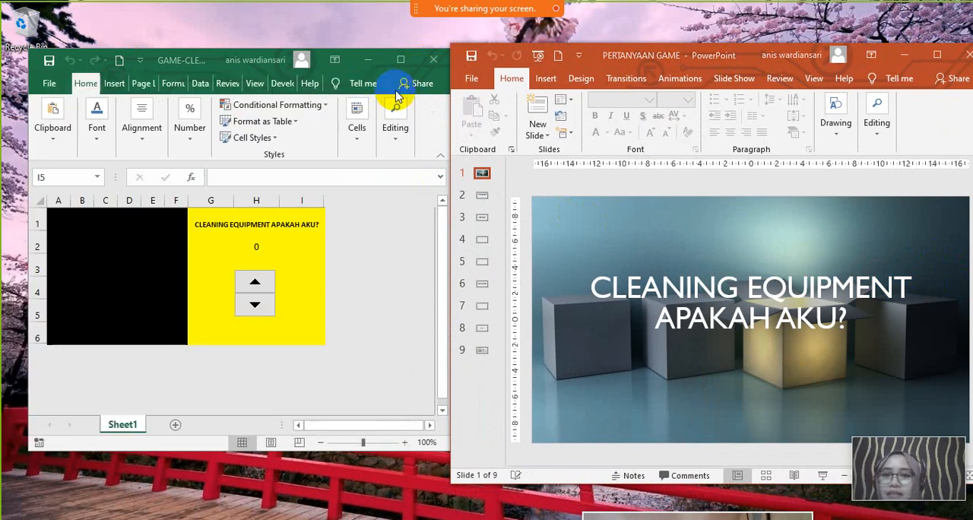